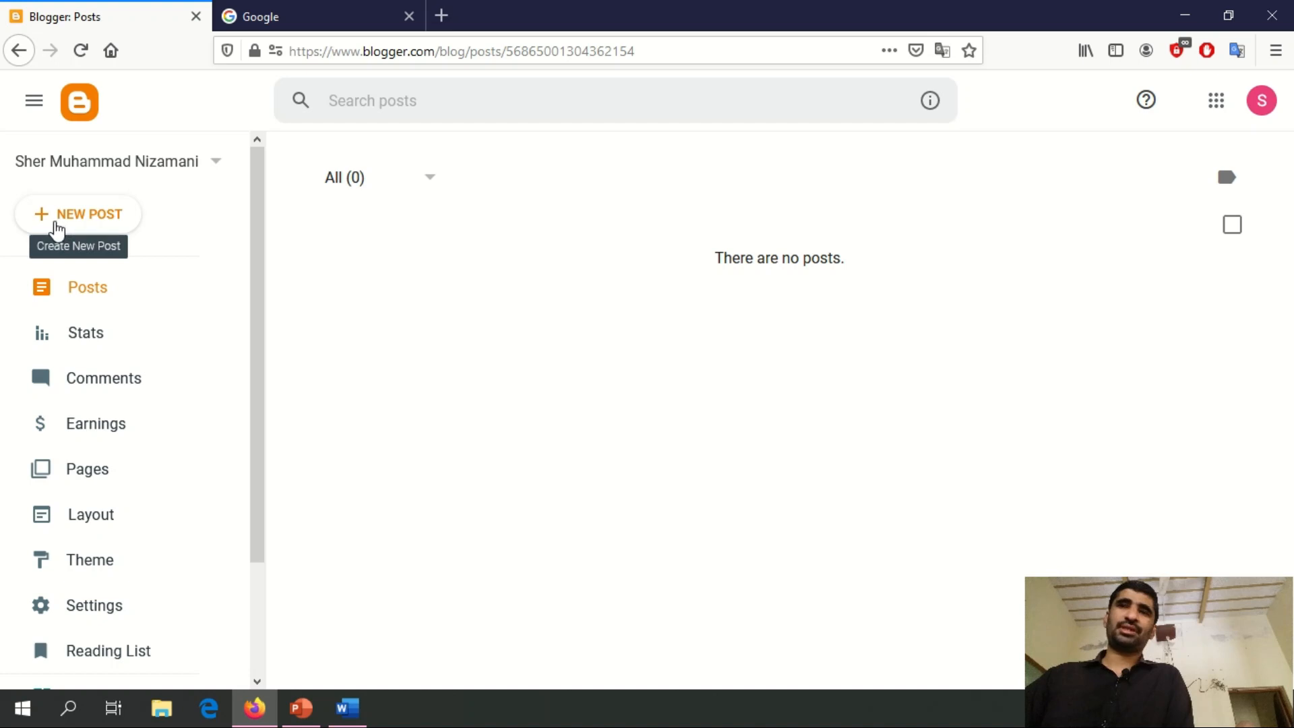
- Create a new post and paste the entire text of the open Word document into its body
{"action": "left_click", "coordinate": [101, 229]}
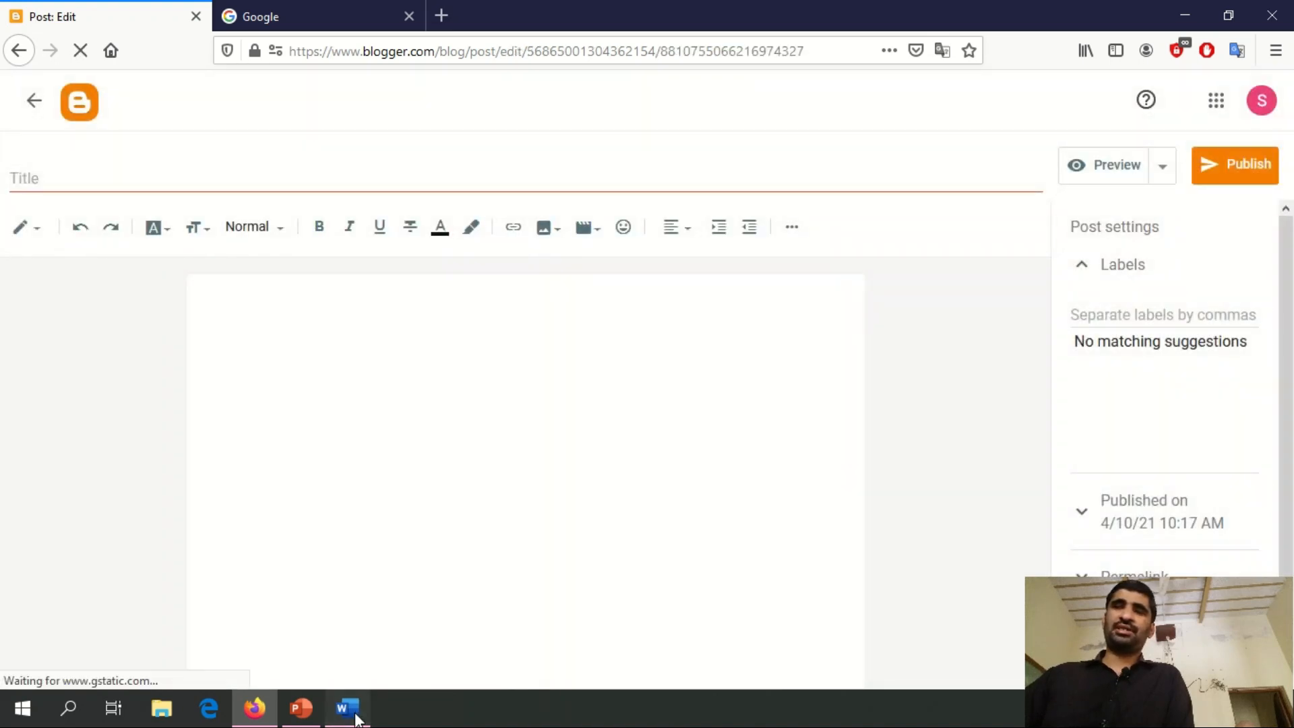
{"action": "left_click", "coordinate": [346, 706]}
{"action": "key", "text": "ctrl+a"}
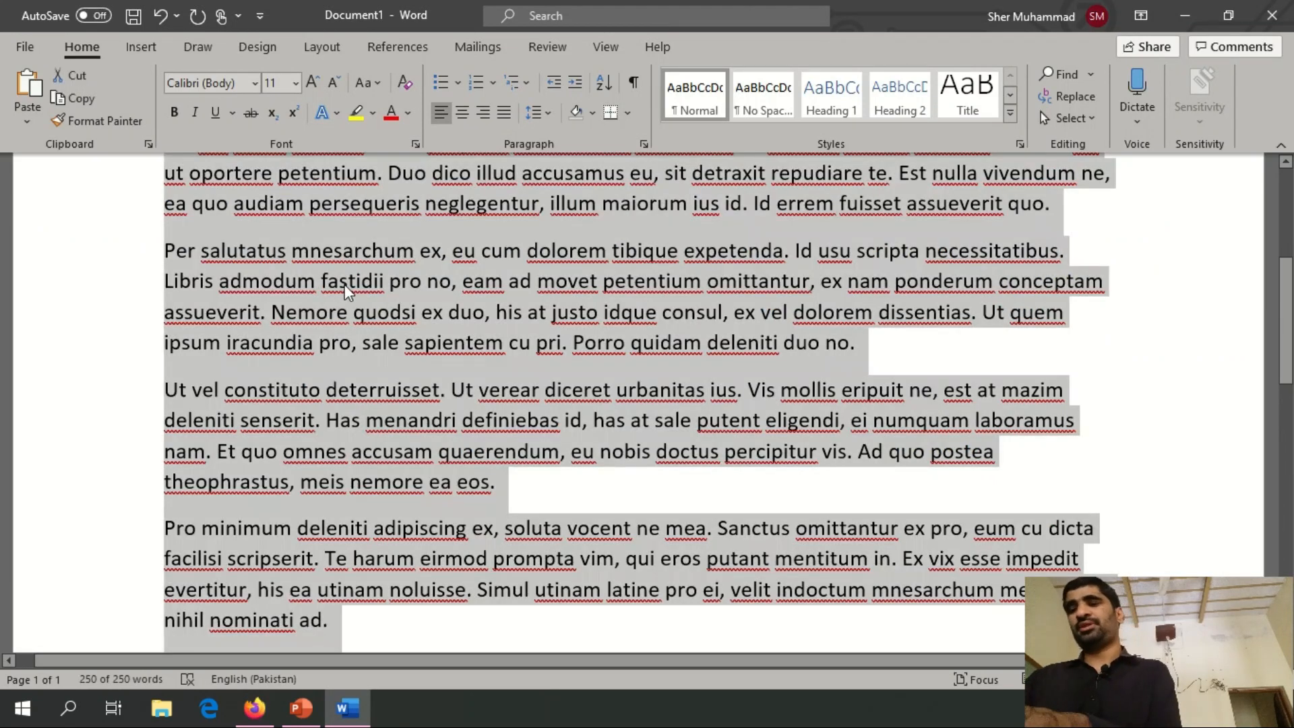
{"action": "key", "text": "alt+Tab"}
{"action": "left_click", "coordinate": [370, 439]}
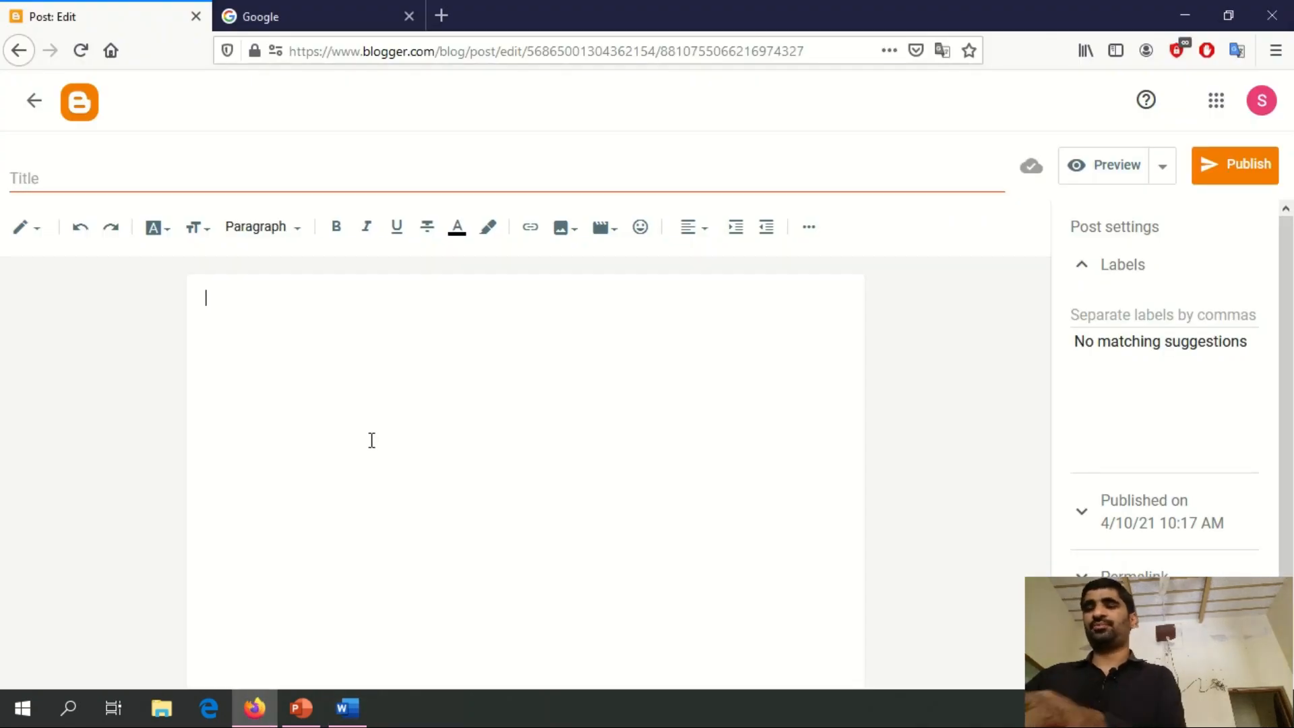
{"action": "key", "text": "ctrl+v"}
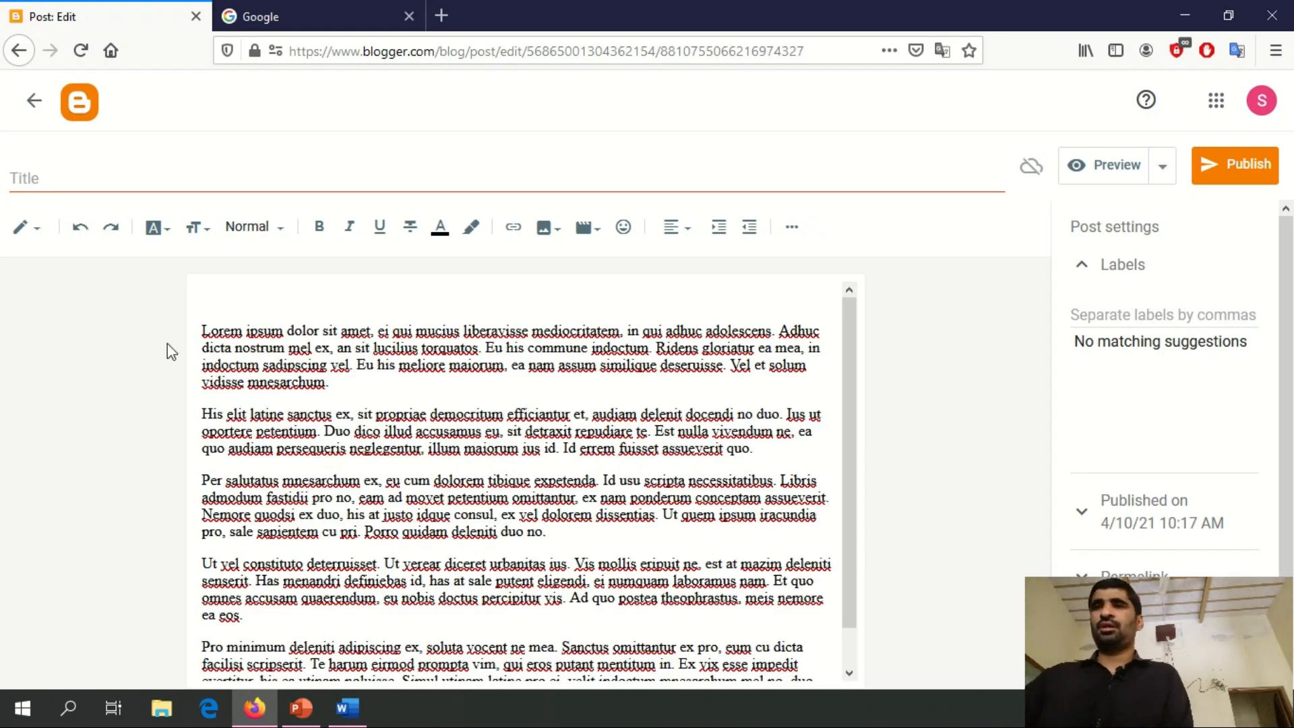
- Check the editor's view modes, keep Compose view, and look through the pasted text
{"action": "left_click", "coordinate": [38, 237]}
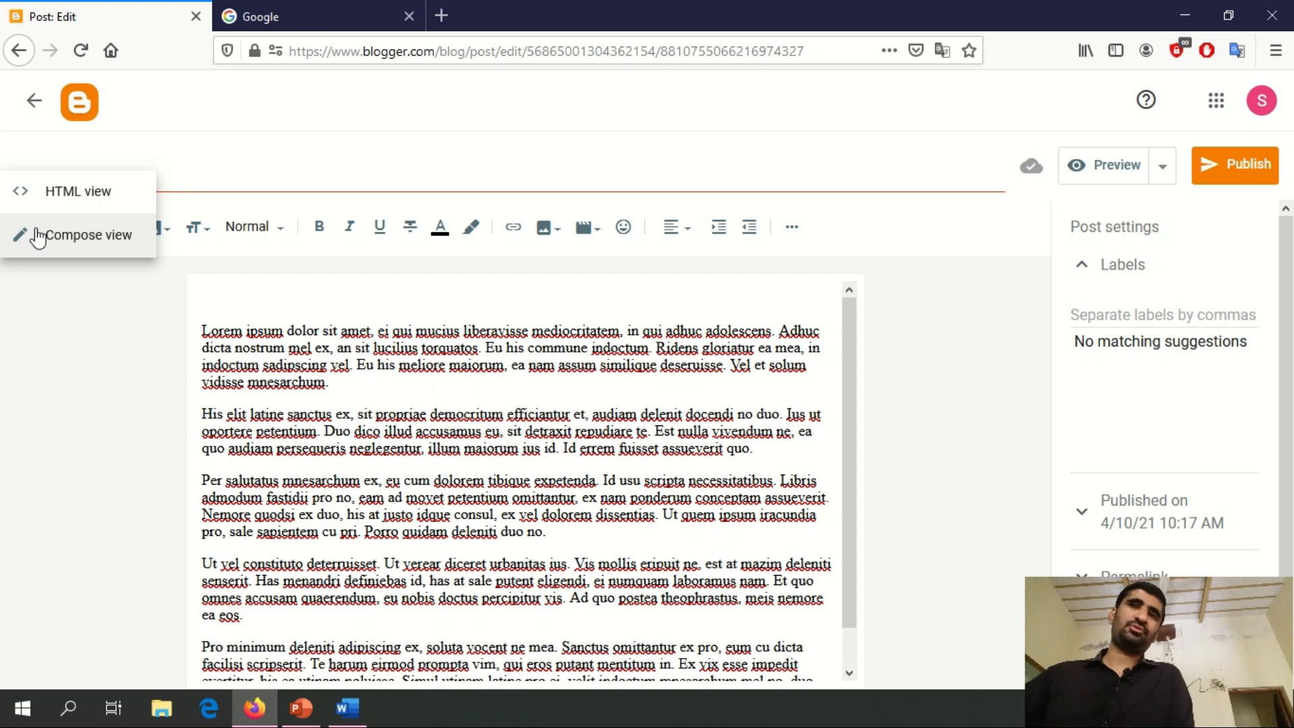
{"action": "left_click", "coordinate": [38, 237]}
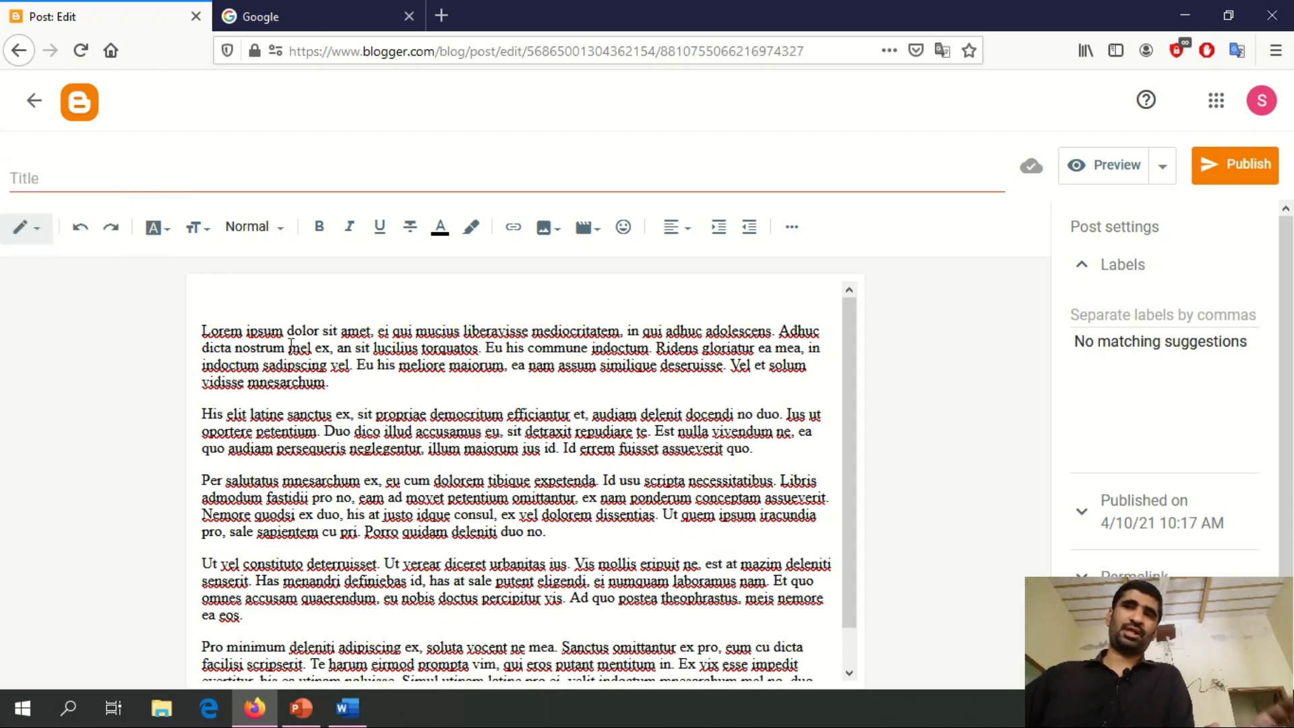
{"action": "left_click", "coordinate": [322, 428]}
{"action": "scroll", "coordinate": [322, 428], "scroll_direction": "down", "scroll_amount": 2}
{"action": "scroll", "coordinate": [322, 428], "scroll_direction": "up", "scroll_amount": 2}
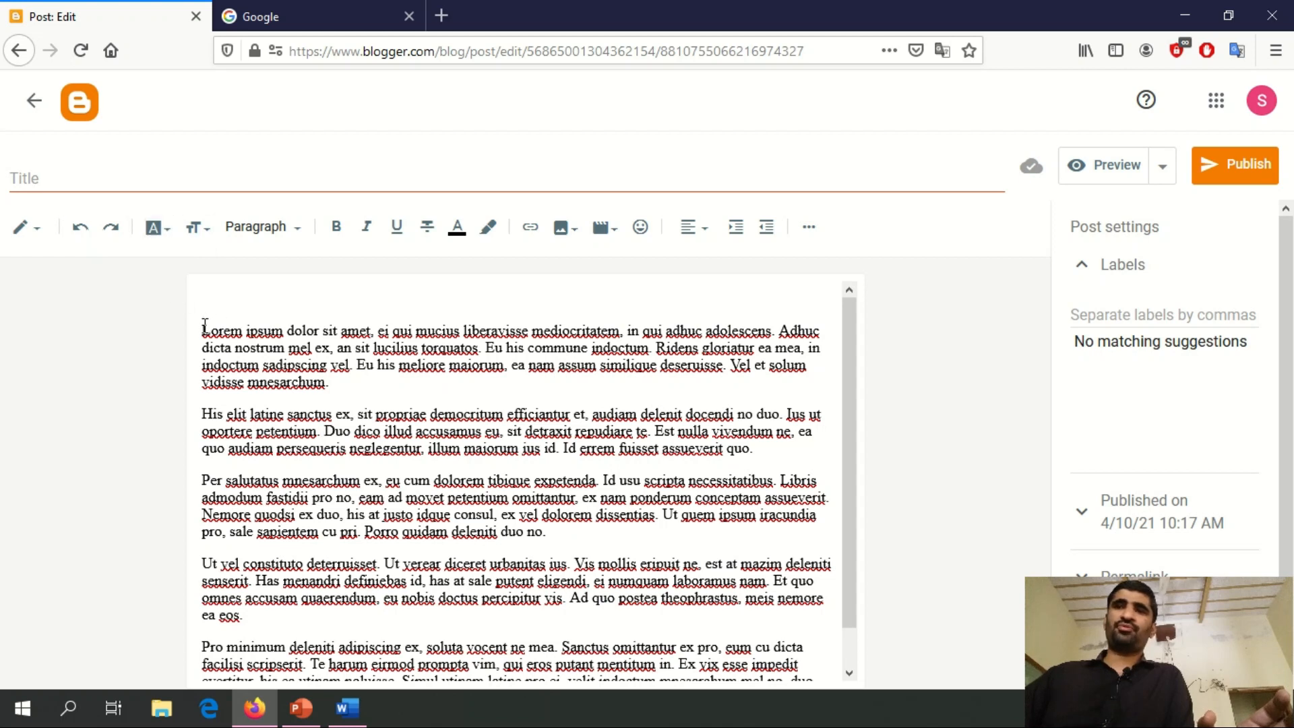
- Set the first "Lorem ipsum" paragraph to the Arial font at Medium size
{"action": "left_click_drag", "start_coordinate": [203, 330], "coordinate": [326, 382]}
{"action": "left_click", "coordinate": [166, 230]}
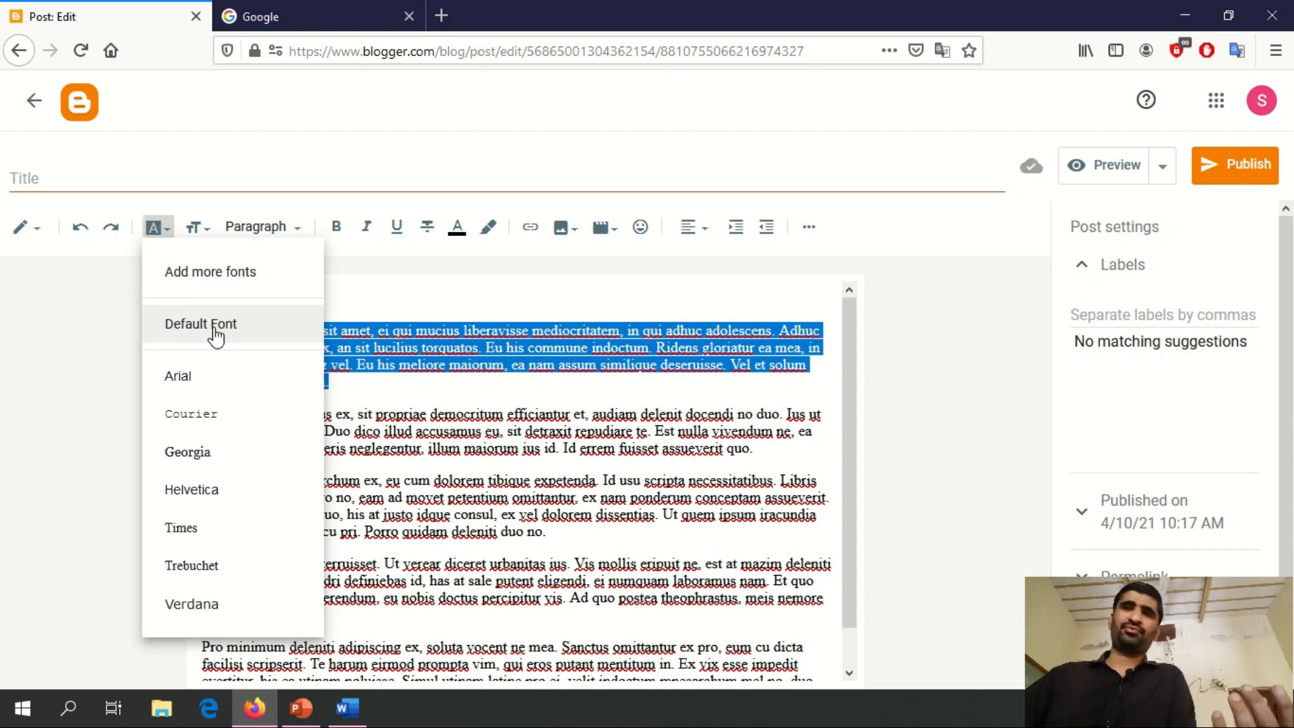
{"action": "left_click", "coordinate": [165, 377]}
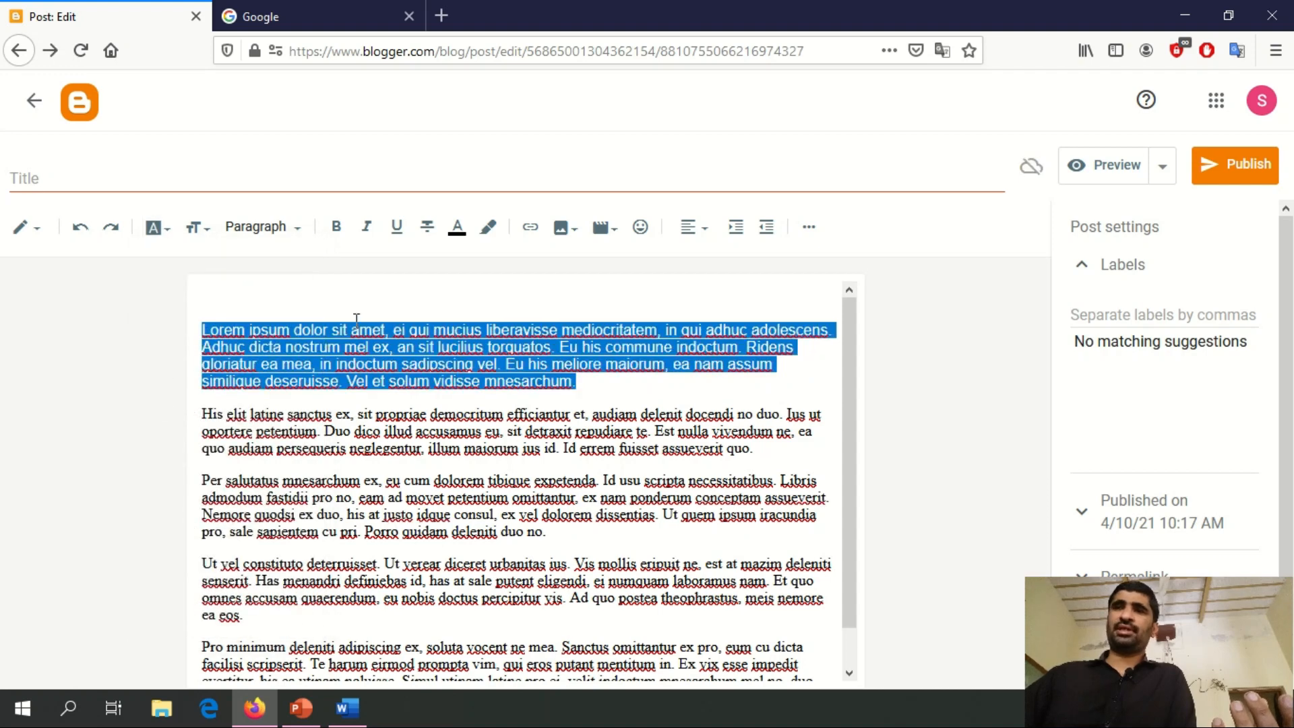
{"action": "left_click", "coordinate": [201, 228]}
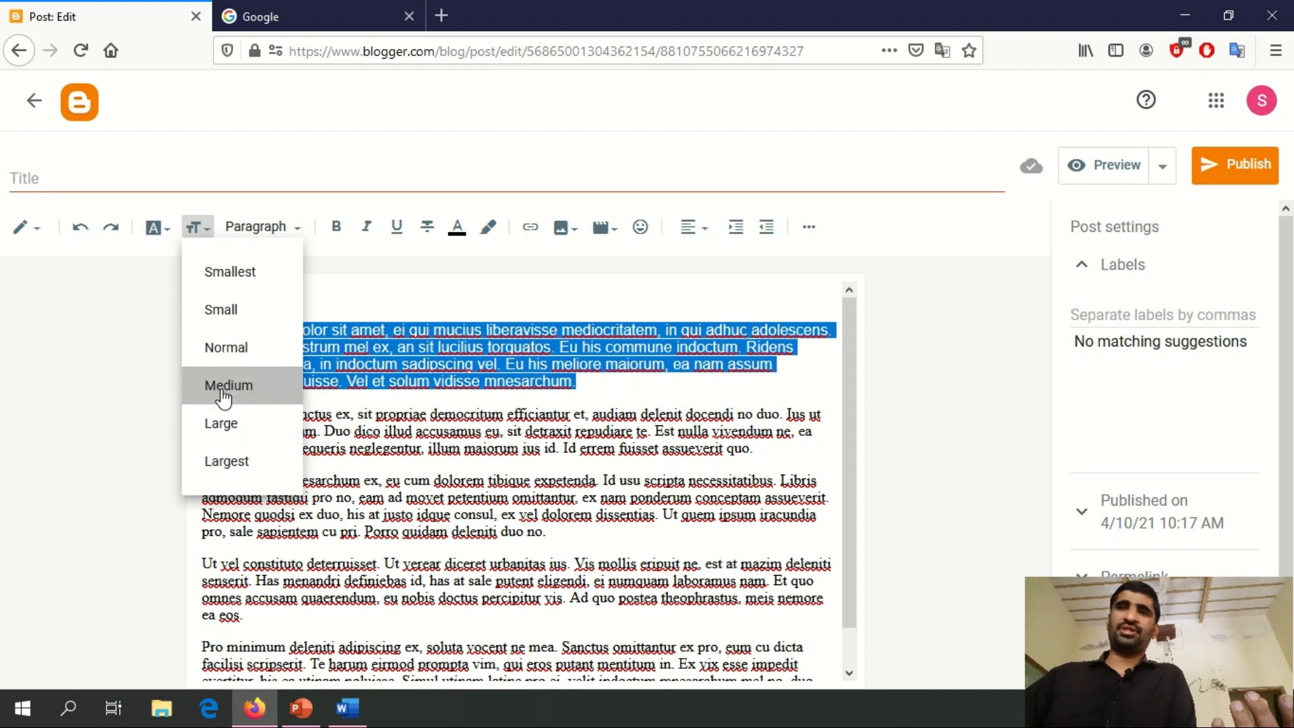
{"action": "left_click", "coordinate": [226, 385]}
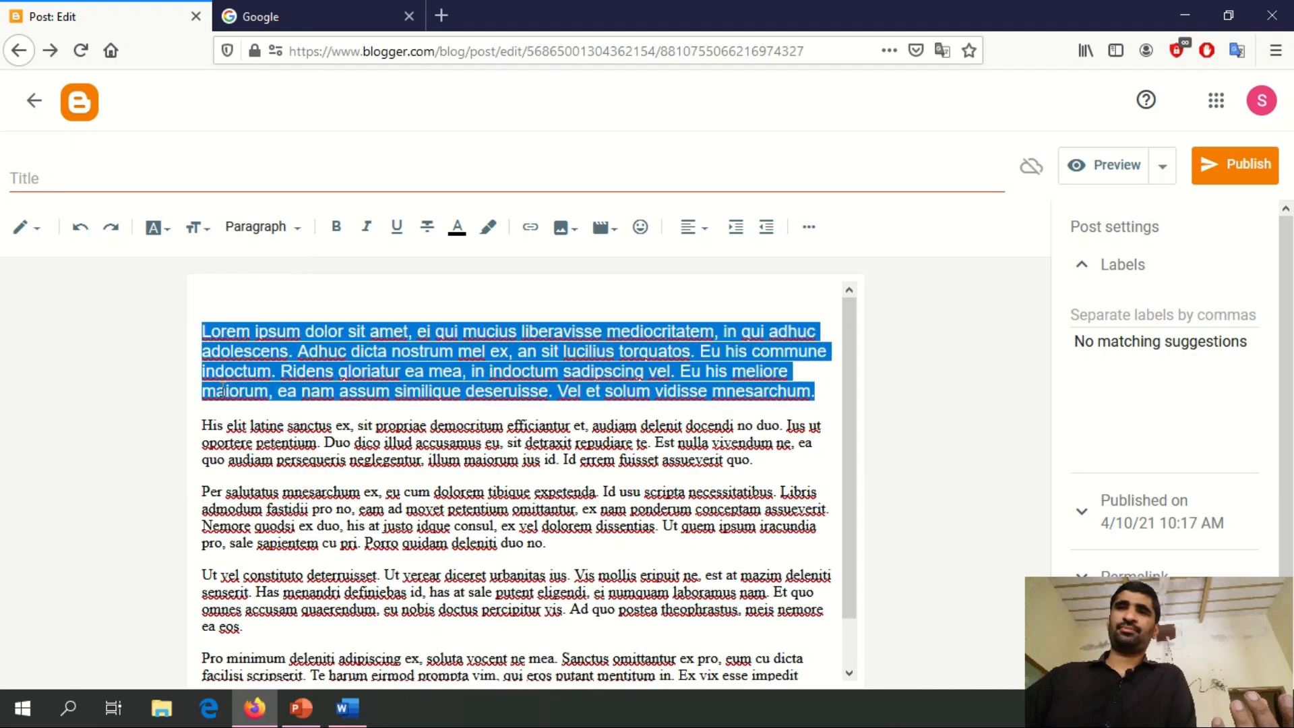
- Add placeholder lines "sdflsfjsdlfjj" above the first paragraph, "sdfsdflfslfdk" below it, and "lksdjflskdfjlsdjf" below the second paragraph
{"action": "left_click", "coordinate": [225, 300]}
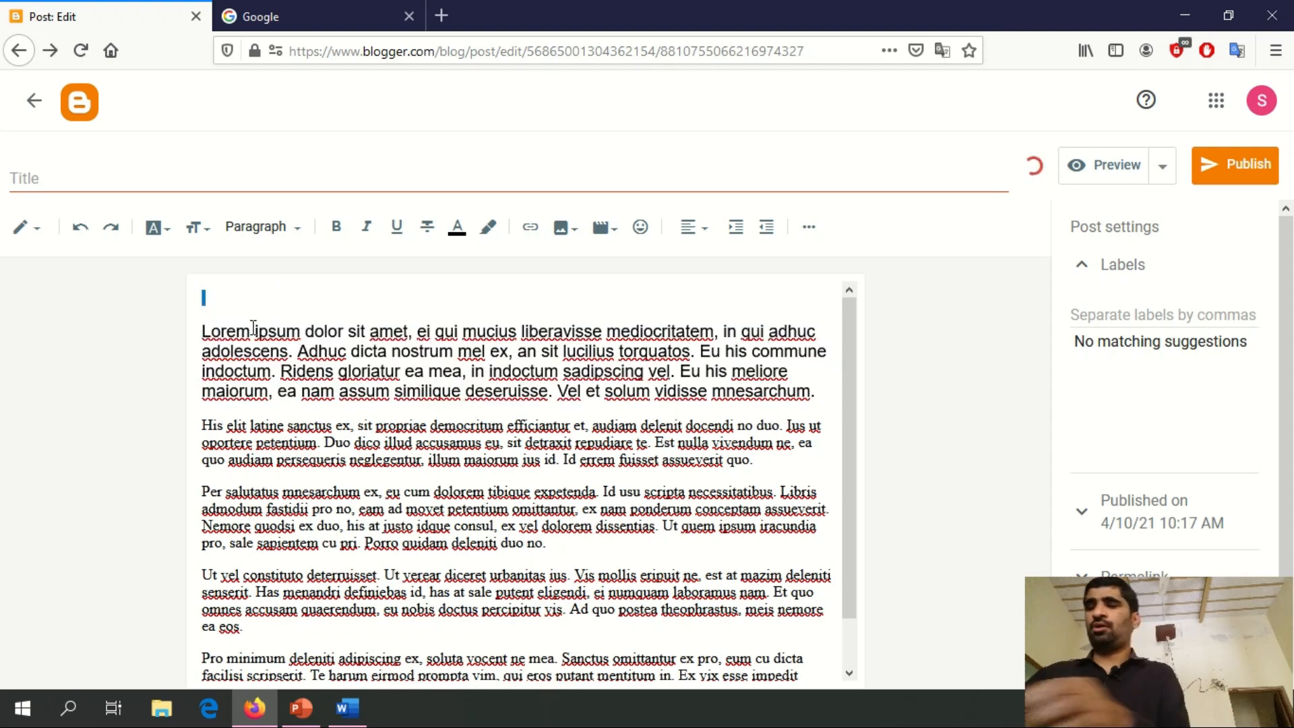
{"action": "type", "text": "sdflsfjsdlfjj"}
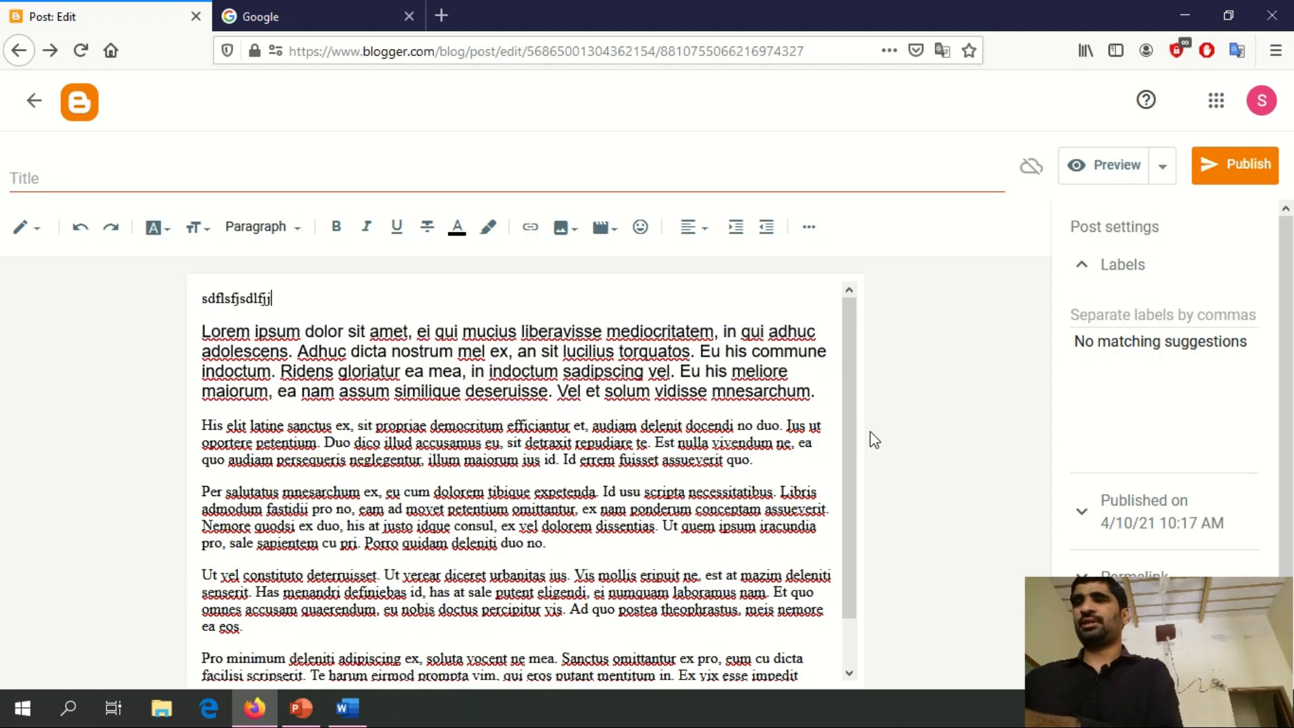
{"action": "left_click", "coordinate": [828, 395]}
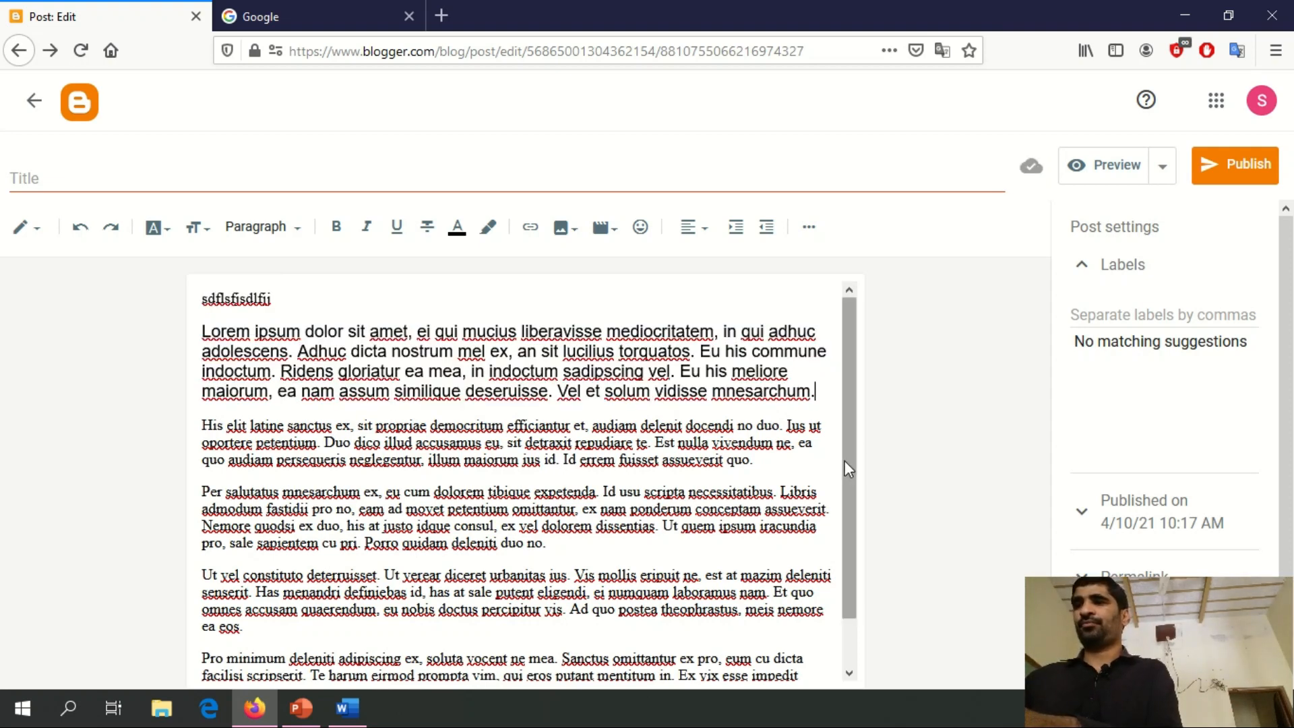
{"action": "key", "text": "Return"}
{"action": "type", "text": "sdfsdflfslfdk"}
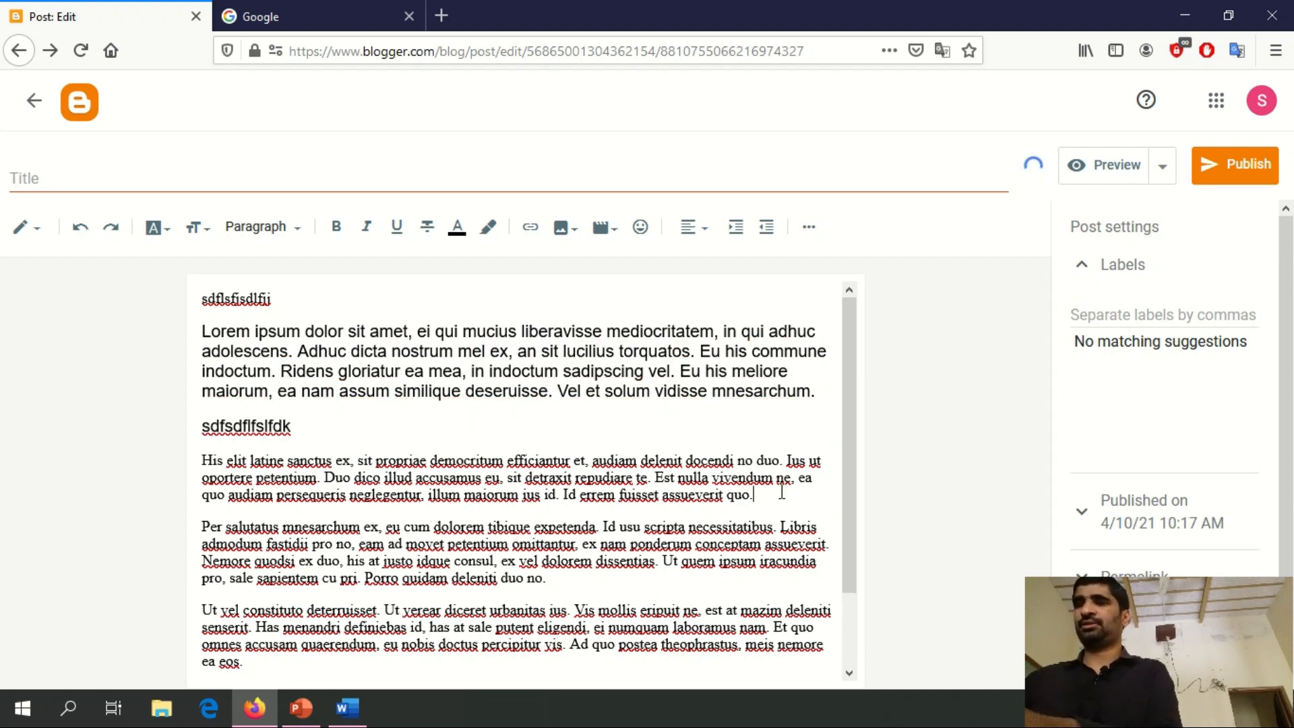
{"action": "left_click", "coordinate": [815, 494]}
{"action": "key", "text": "Return"}
{"action": "type", "text": "lksdjflskdfjlsdjf"}
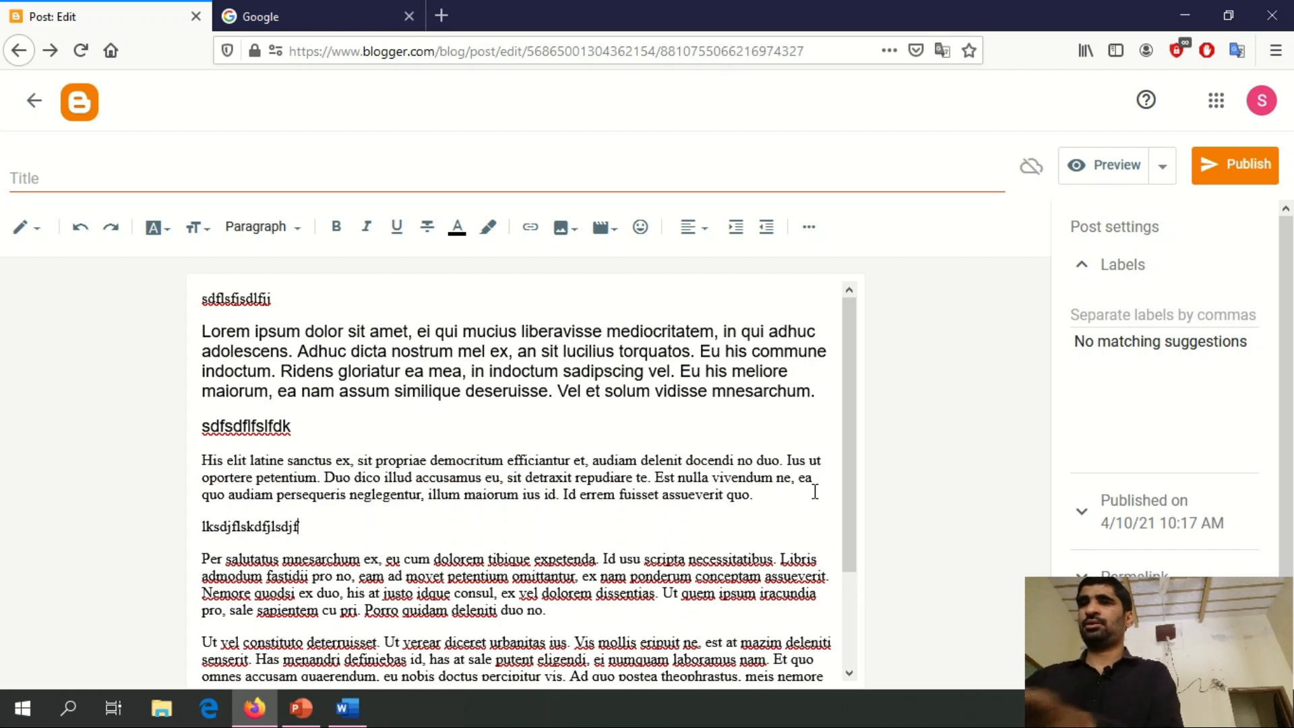
- Format the line "sdflsfjsdlfjj" as Major Heading and the line "sdfsdflfslfdk" as Heading
{"action": "left_click_drag", "start_coordinate": [202, 295], "coordinate": [307, 300]}
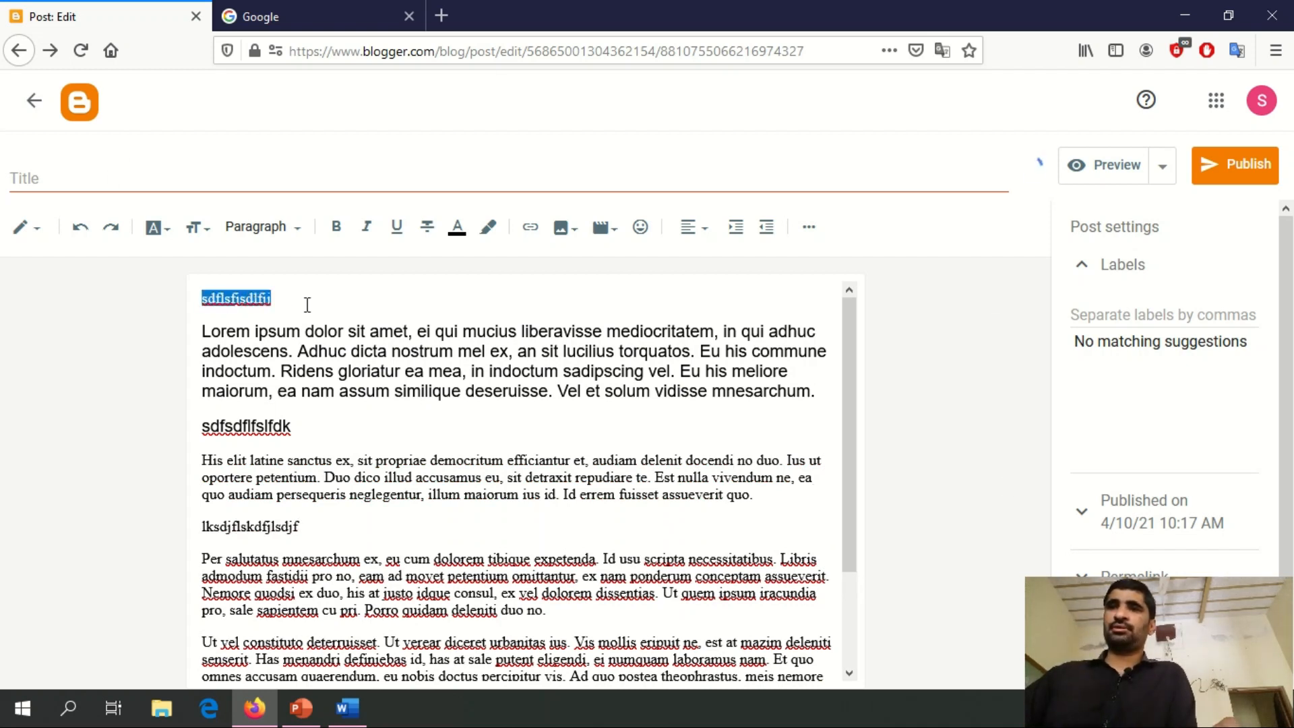
{"action": "left_click", "coordinate": [284, 231]}
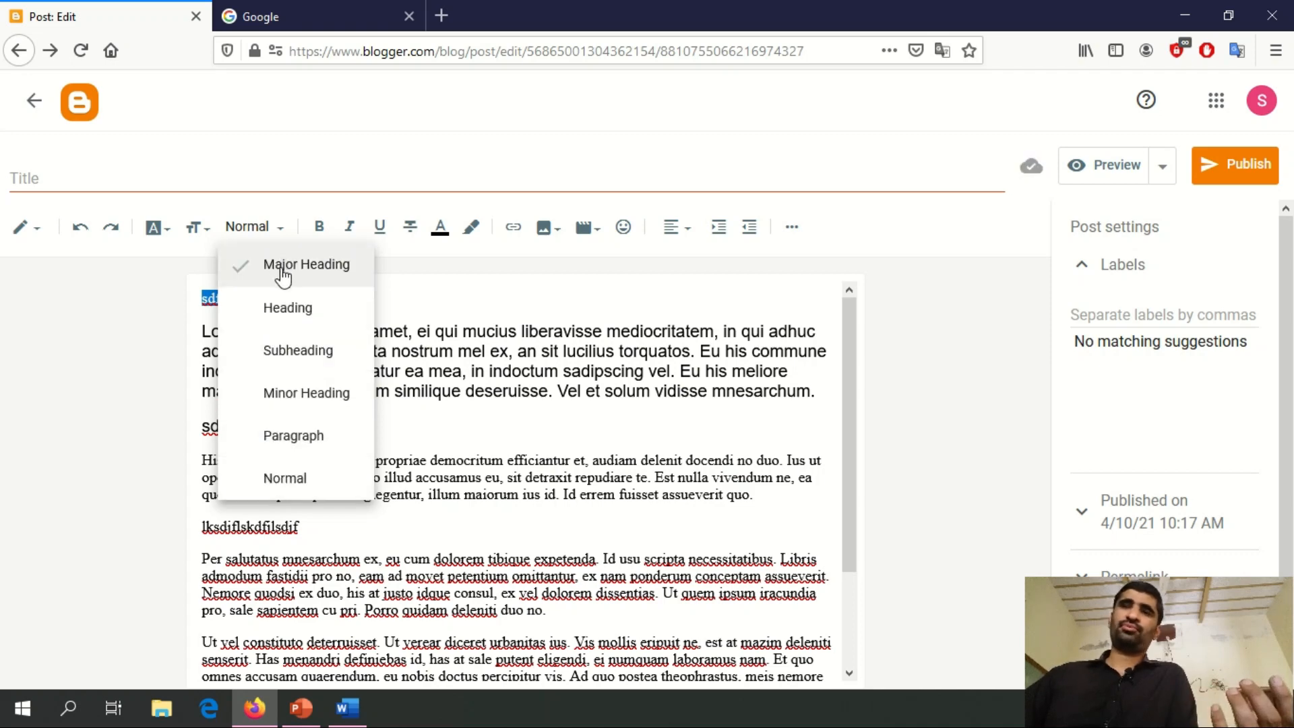
{"action": "left_click", "coordinate": [283, 269]}
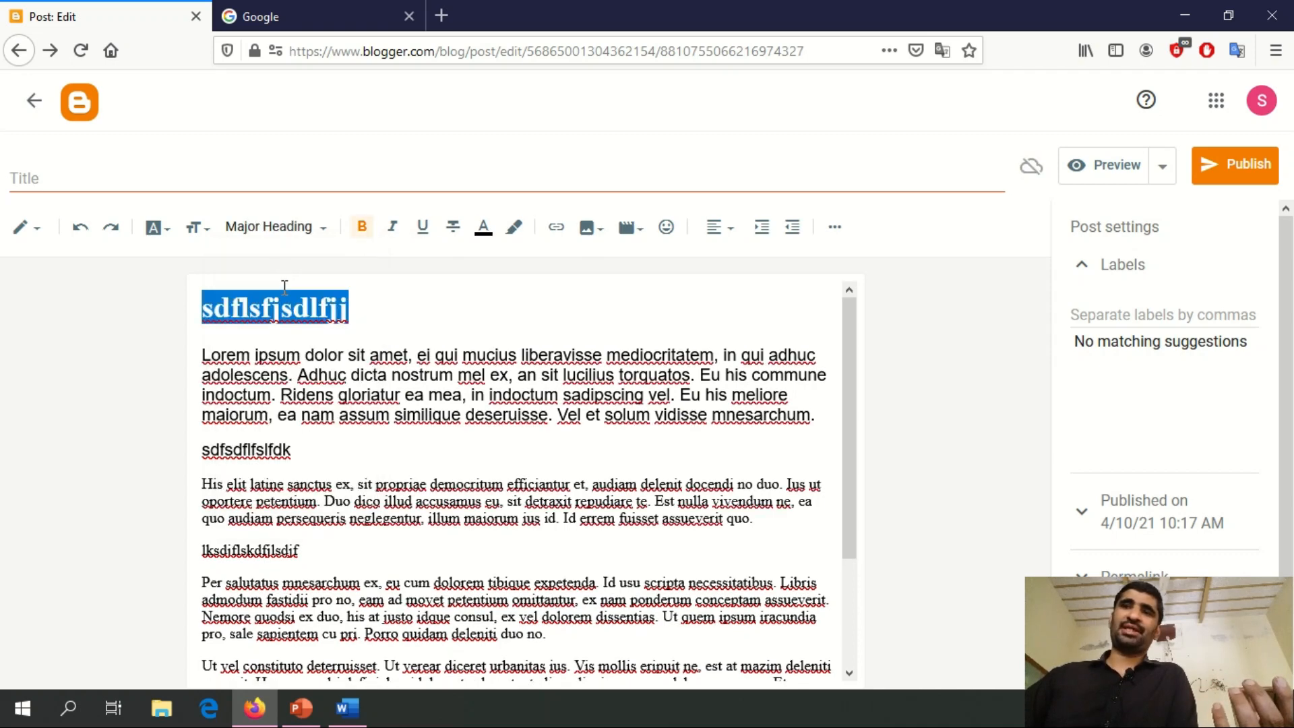
{"action": "left_click_drag", "start_coordinate": [305, 461], "coordinate": [196, 454]}
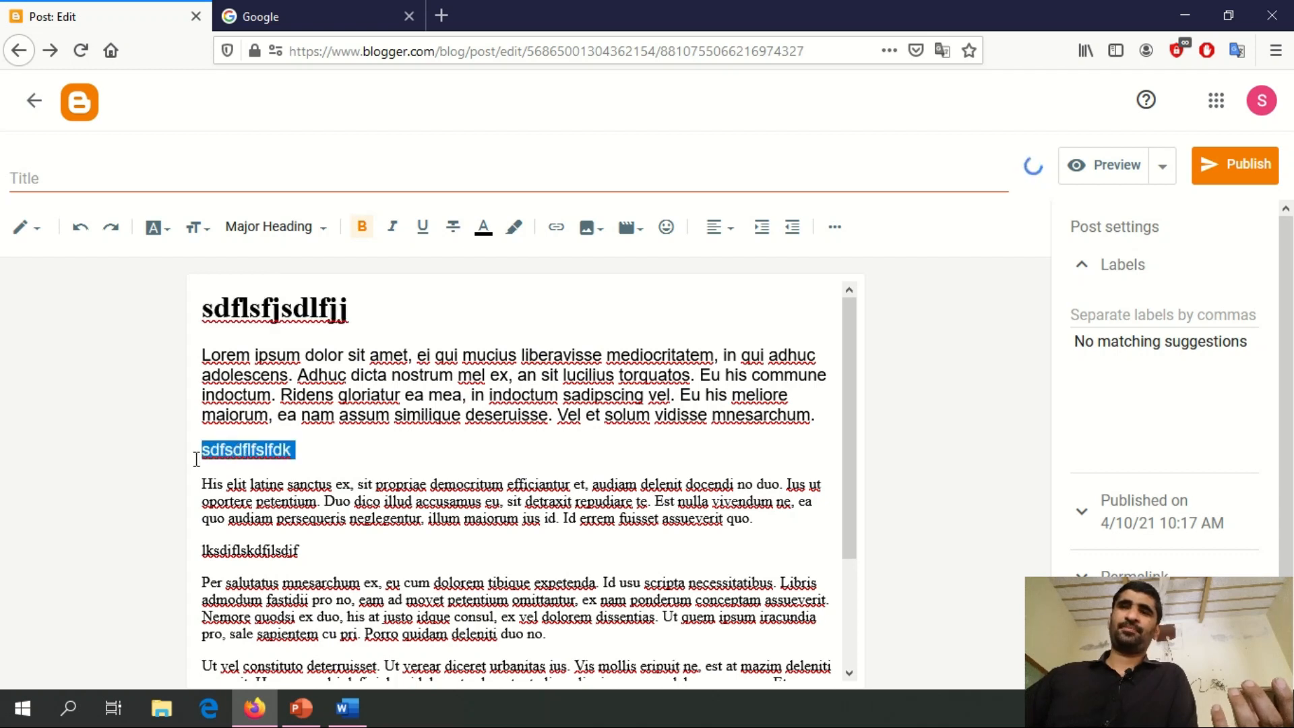
{"action": "left_click", "coordinate": [286, 227]}
{"action": "left_click", "coordinate": [279, 313]}
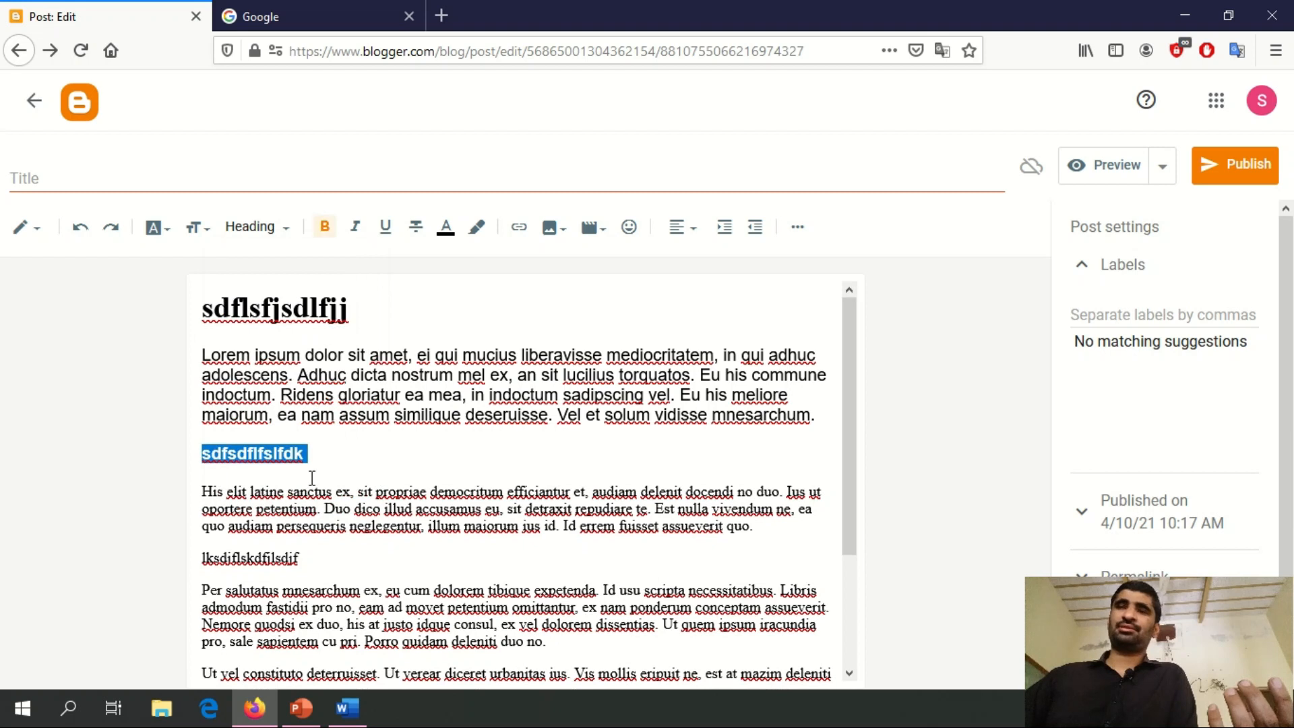
- Format the line "lksdjflskdfjlsdjf" as Subheading and review the available paragraph styles
{"action": "left_click_drag", "start_coordinate": [315, 565], "coordinate": [199, 558]}
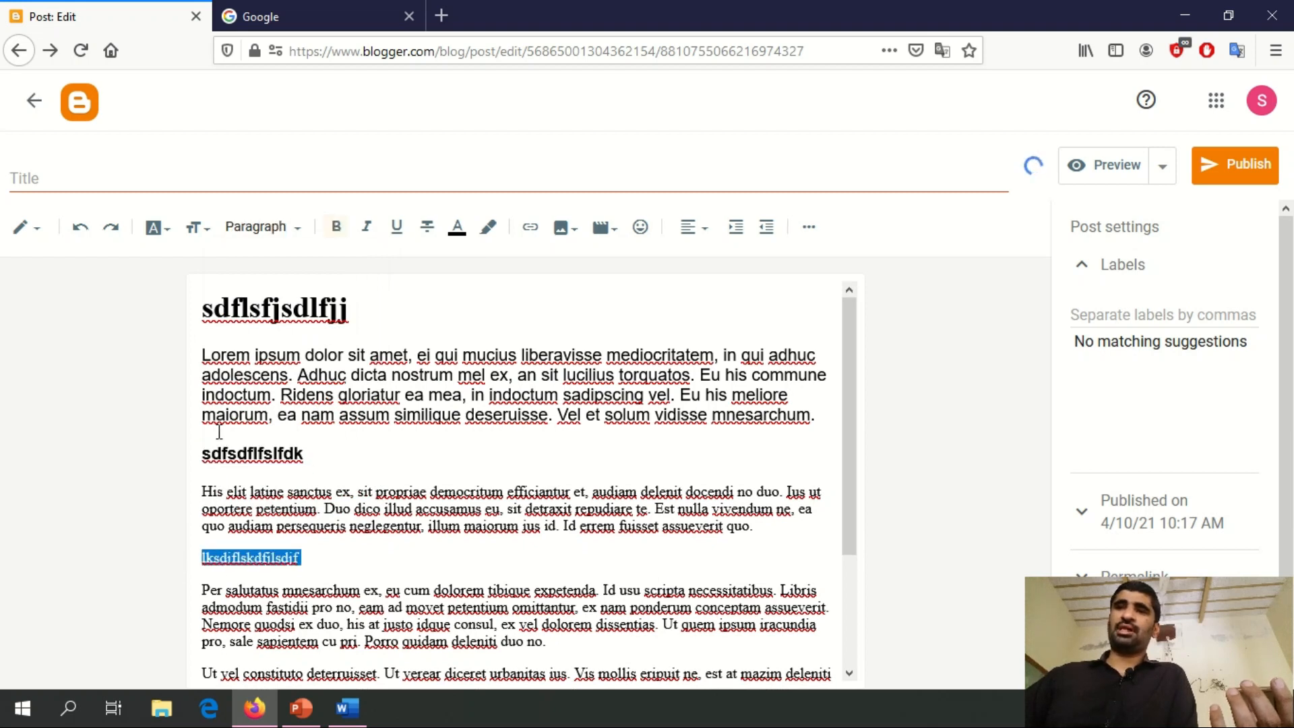
{"action": "left_click", "coordinate": [266, 233]}
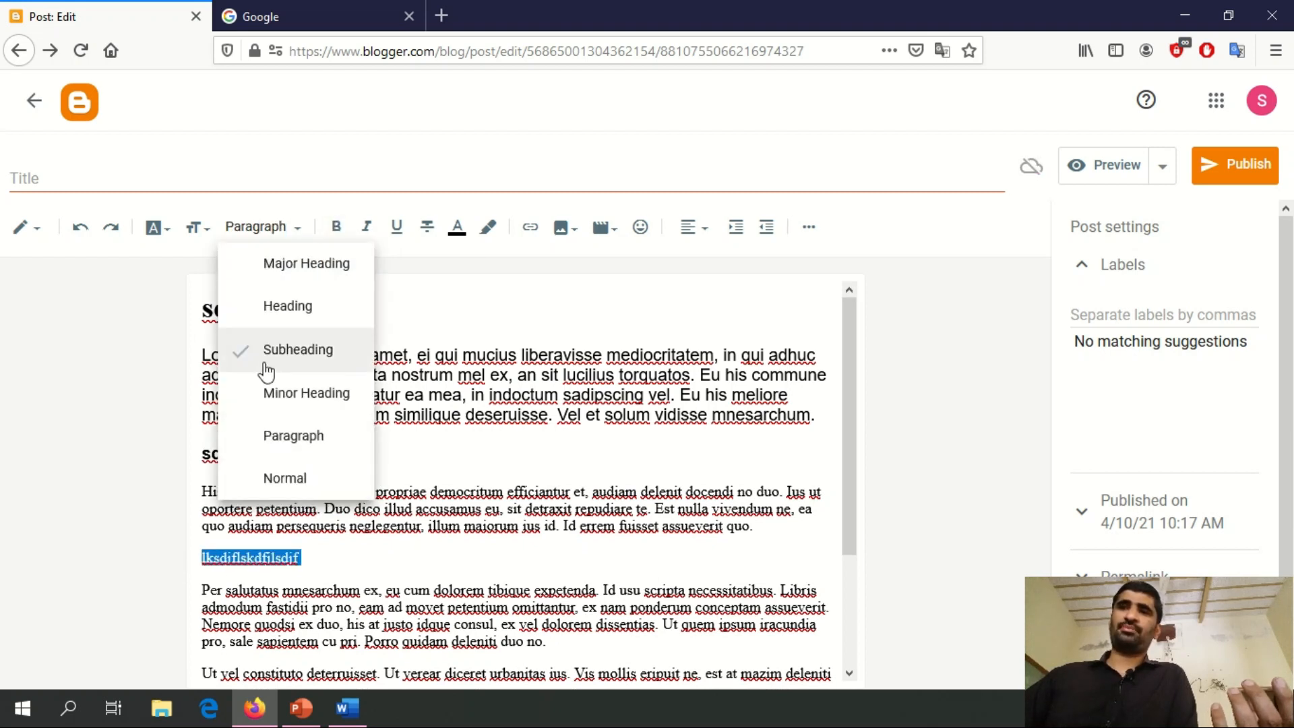
{"action": "left_click", "coordinate": [269, 367]}
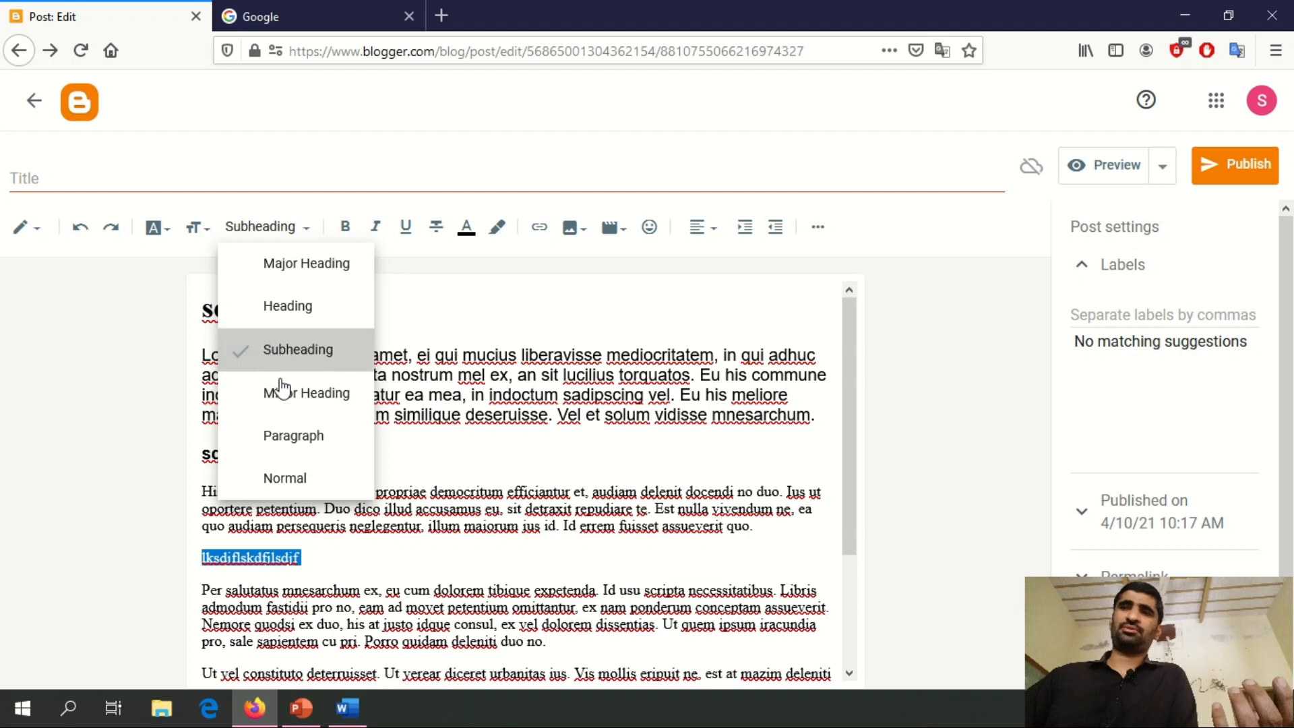
{"action": "left_click", "coordinate": [384, 572]}
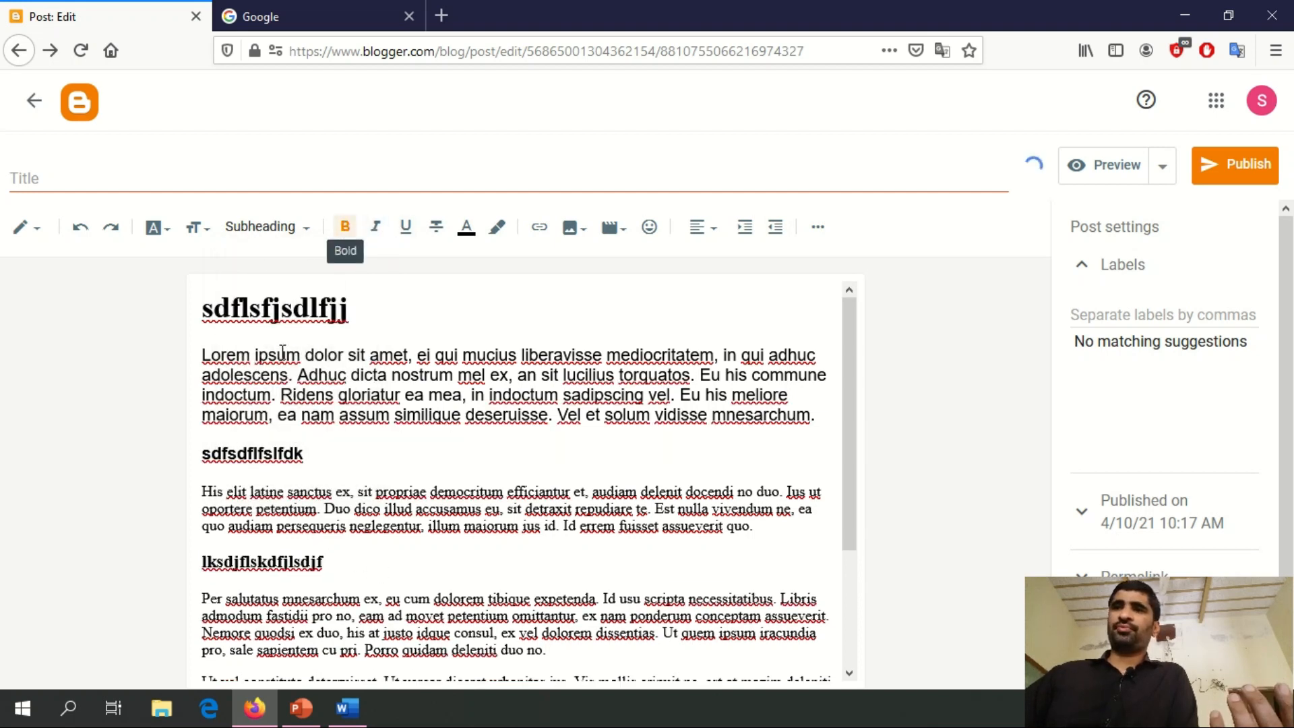
{"action": "left_click", "coordinate": [271, 233]}
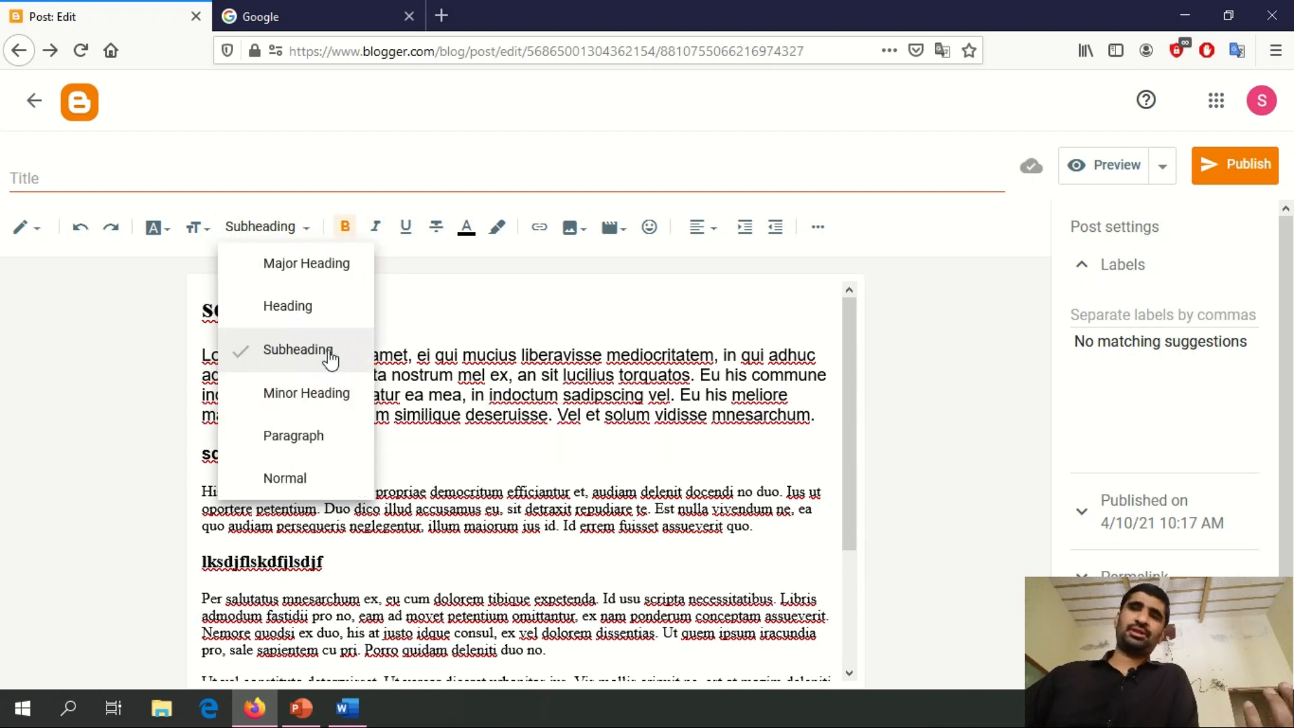
{"action": "left_click", "coordinate": [429, 379]}
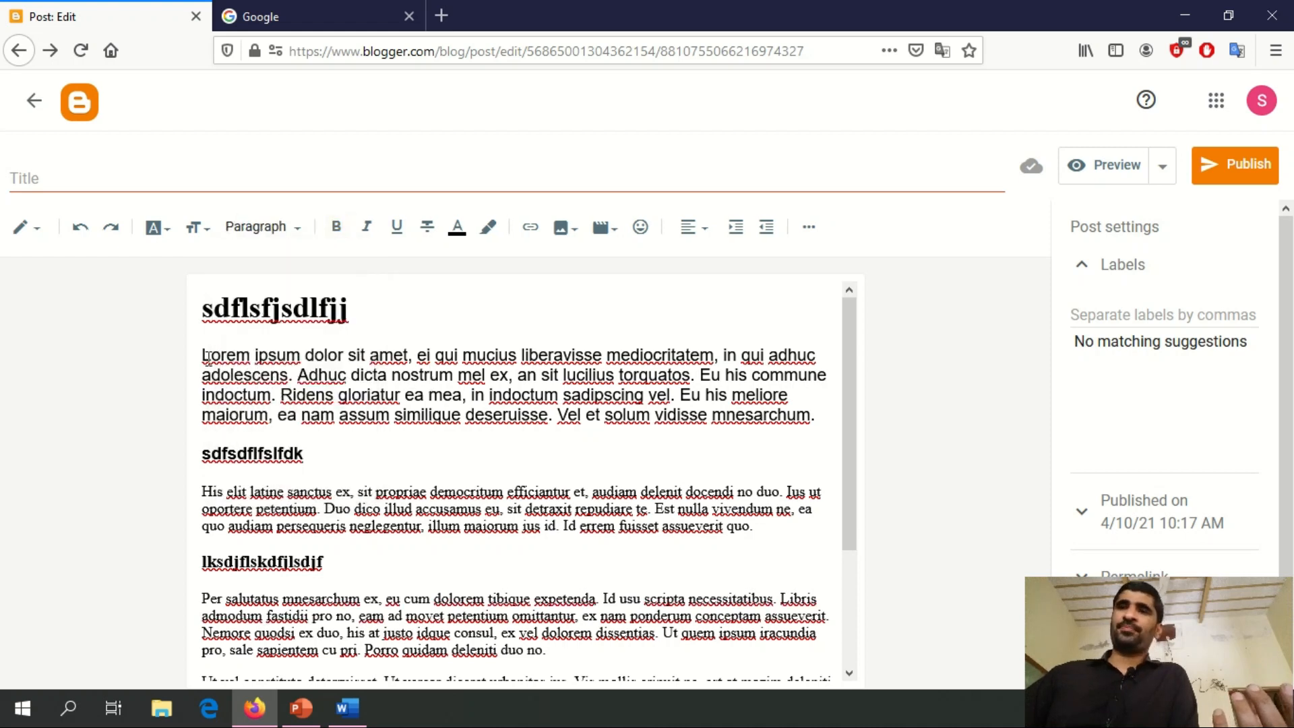
- Make the opening words "Lorem ipsum dolor sit a" of the first paragraph bold, italic and underlined
{"action": "left_click_drag", "start_coordinate": [203, 355], "coordinate": [384, 352]}
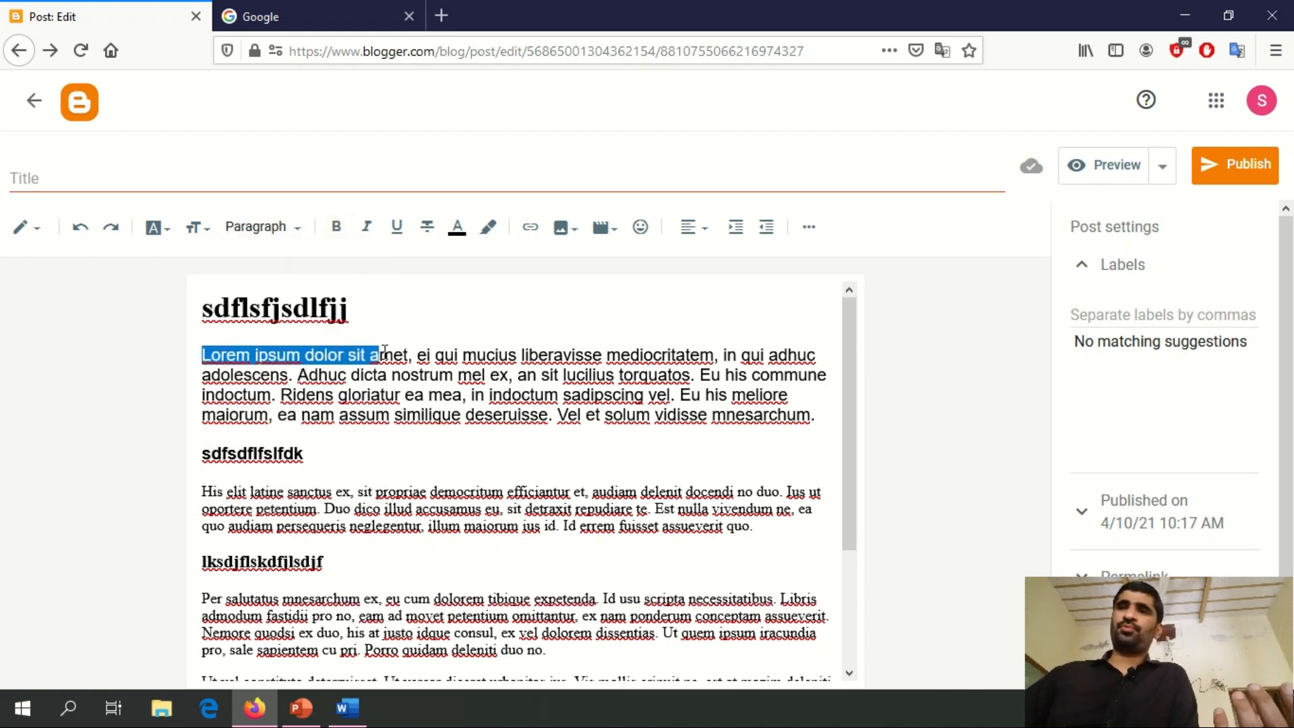
{"action": "left_click", "coordinate": [341, 236]}
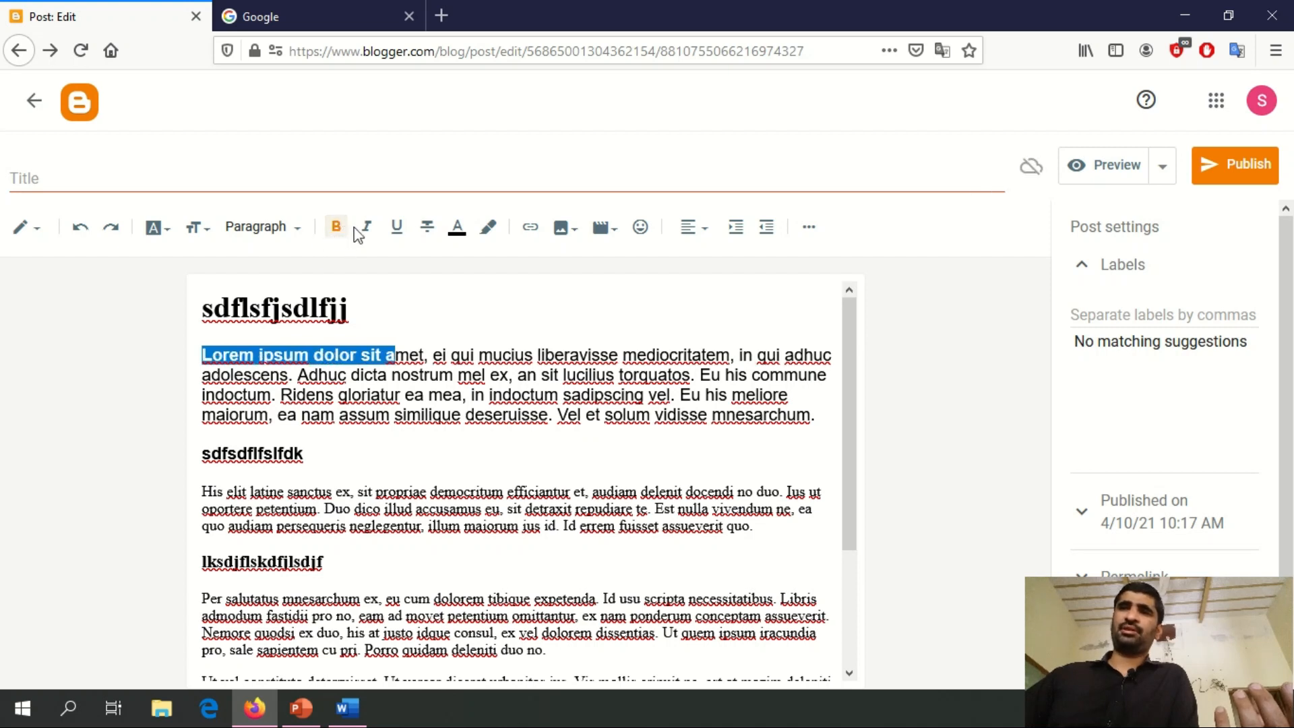
{"action": "left_click", "coordinate": [367, 236]}
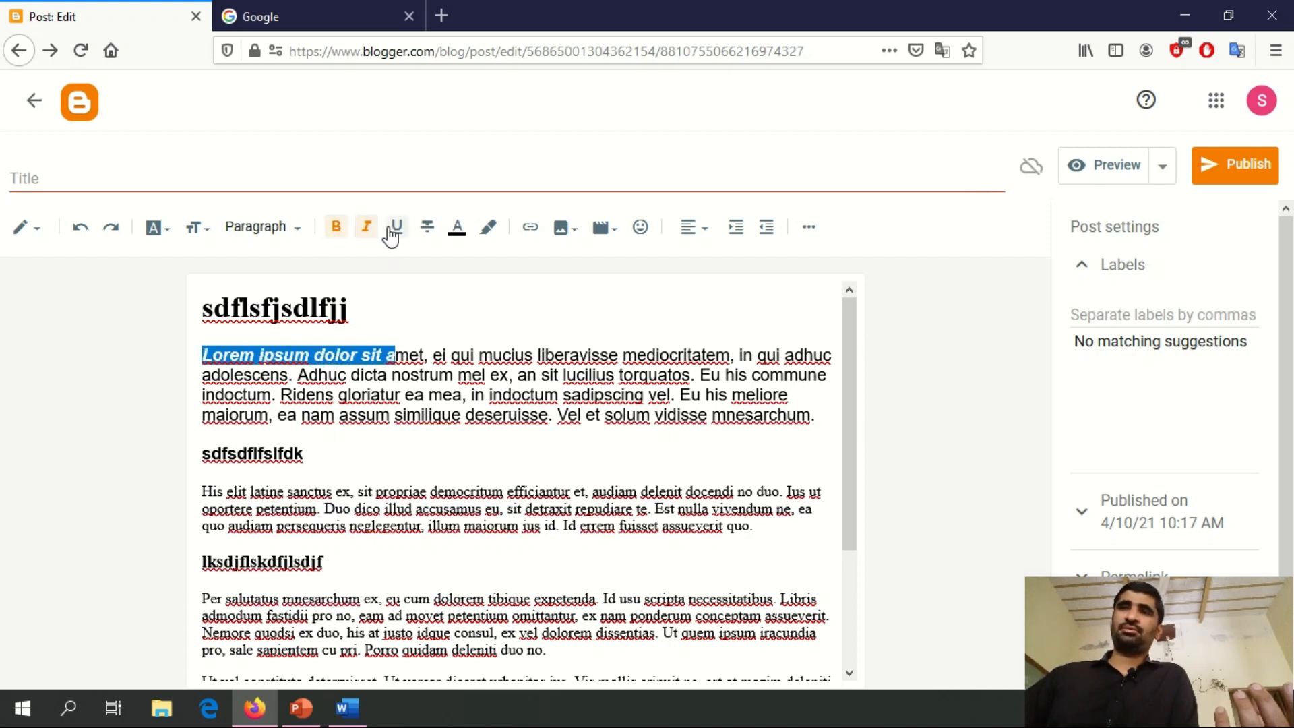
{"action": "left_click", "coordinate": [396, 233]}
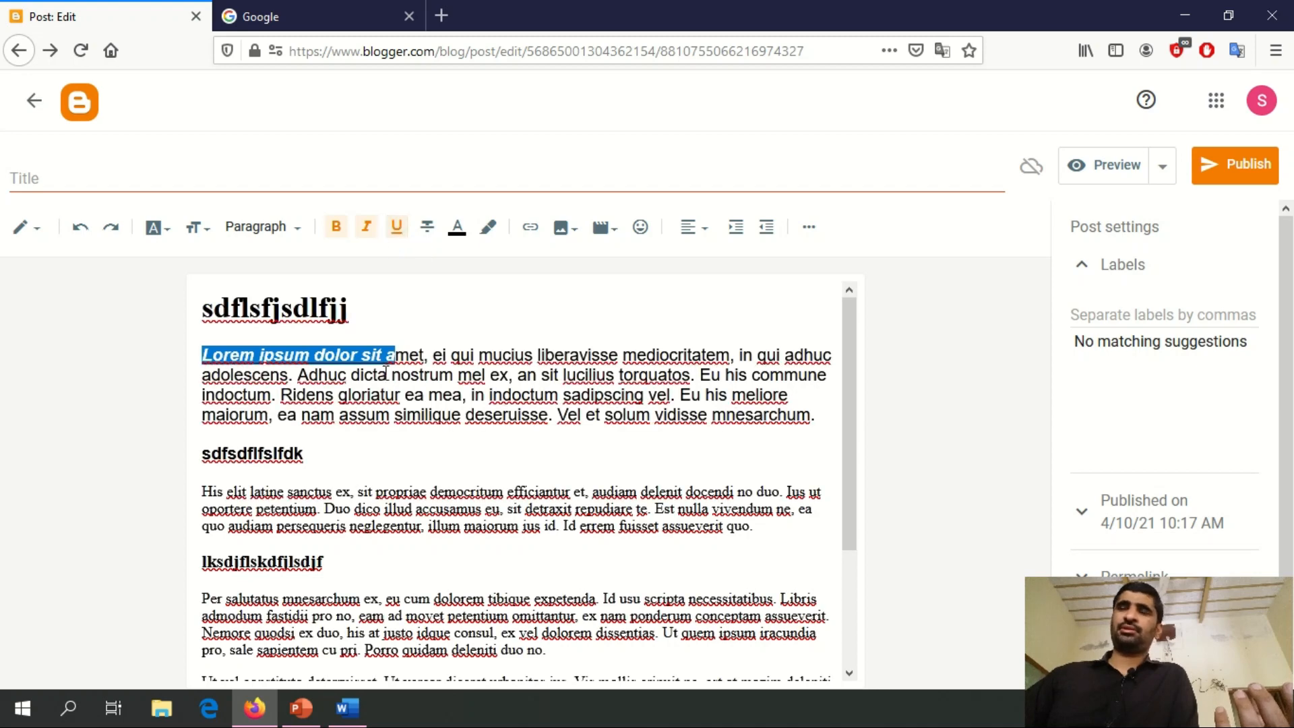
- Insert three new lines after the major heading "sdflsfjsdlfjj"
{"action": "left_click", "coordinate": [361, 315]}
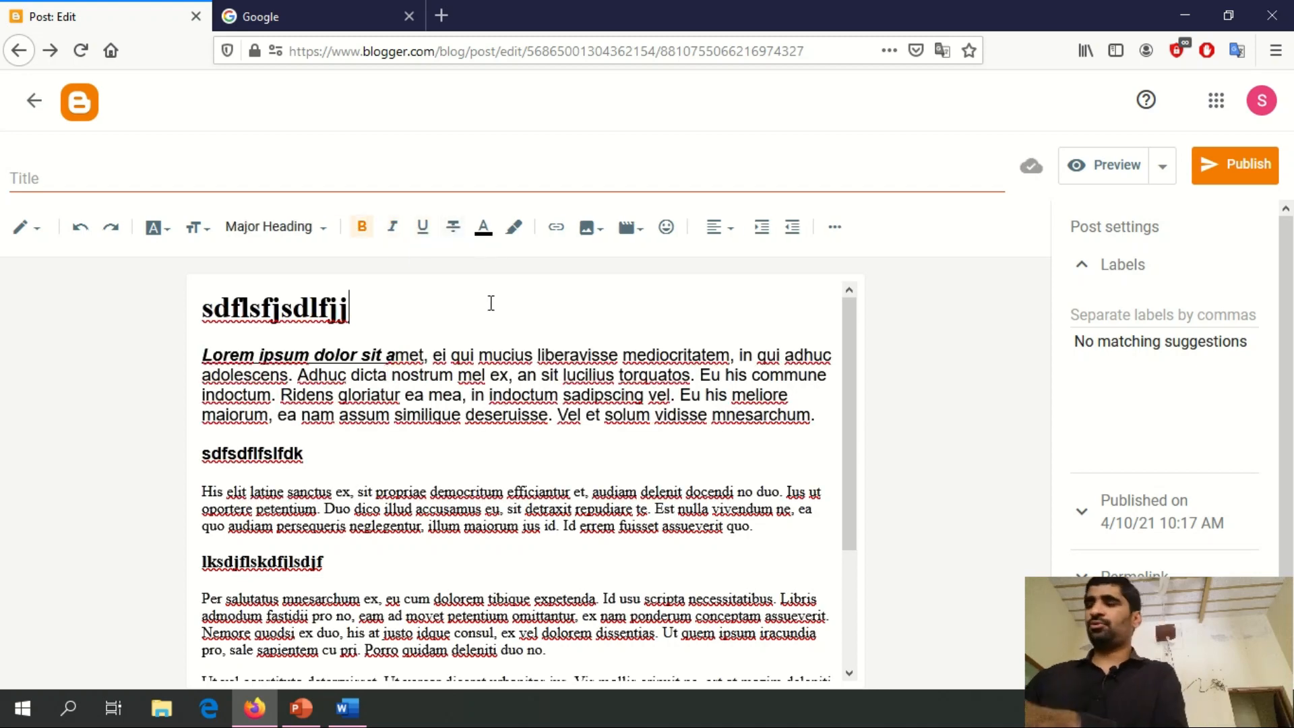
{"action": "key", "text": "Return"}
{"action": "key", "text": "Return"}
{"action": "key", "text": "Return"}
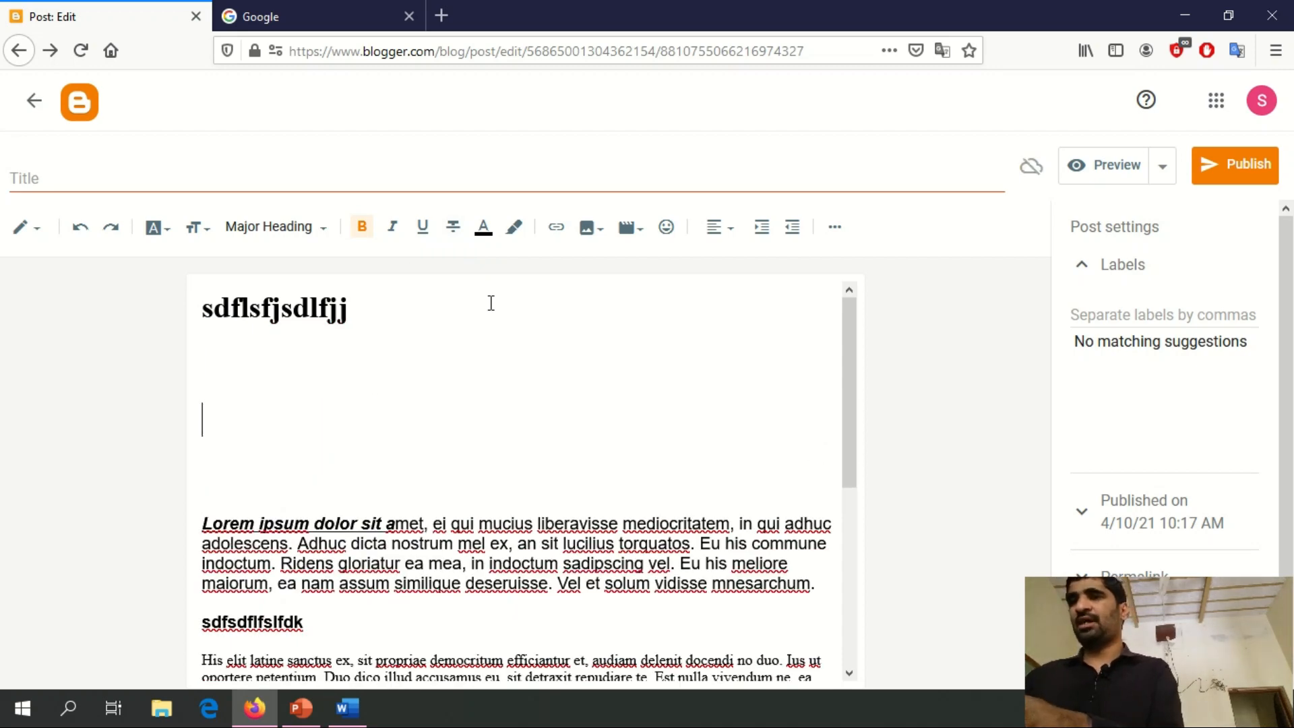
{"action": "type", "text": "Price"}
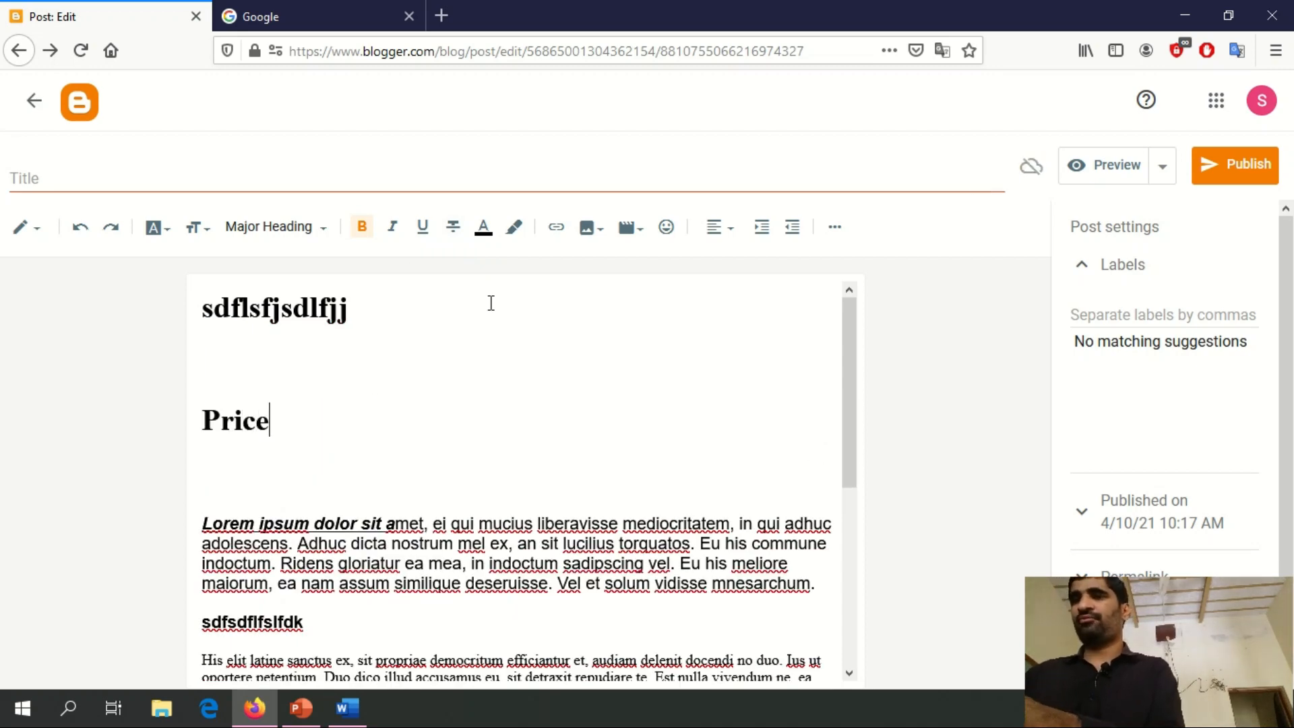
{"action": "key", "text": "BackSpace"}
{"action": "key", "text": "BackSpace"}
{"action": "key", "text": "BackSpace"}
{"action": "key", "text": "BackSpace"}
{"action": "key", "text": "BackSpace"}
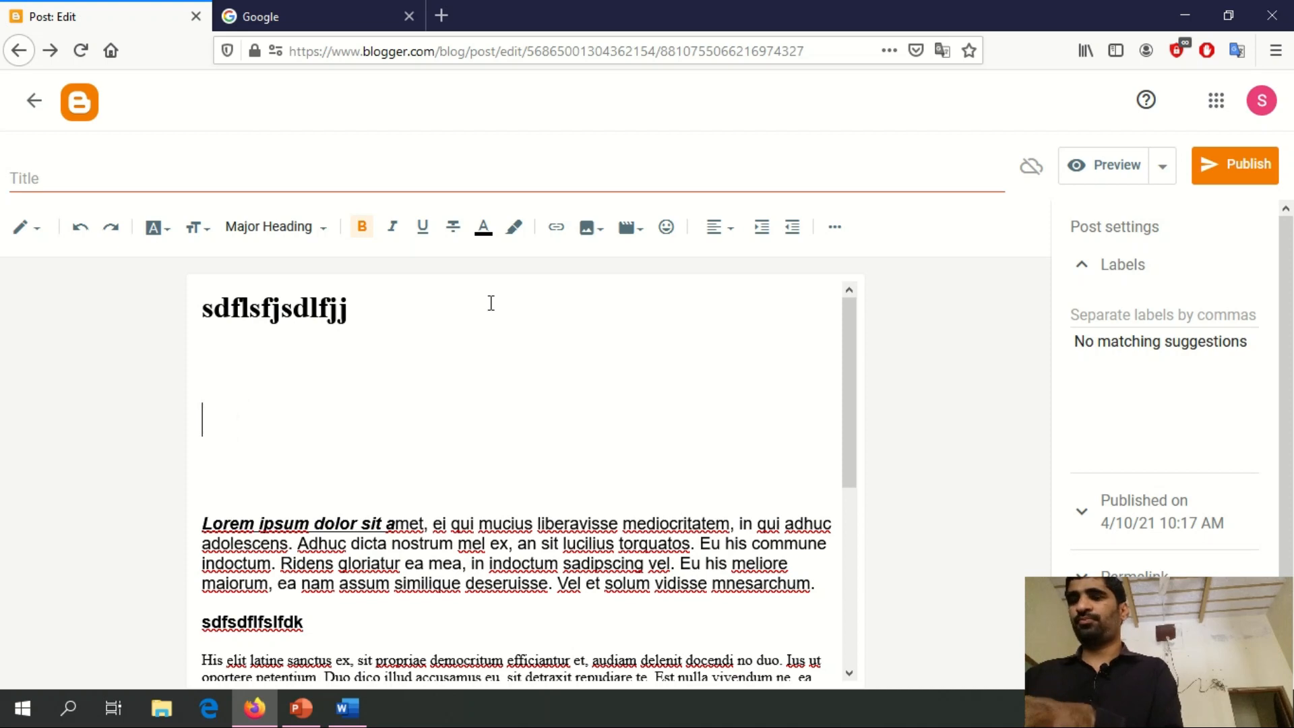
- Write "Price = 450$" on the blank line below the major heading and strike through the number 450
{"action": "type", "text": "Price = 4"}
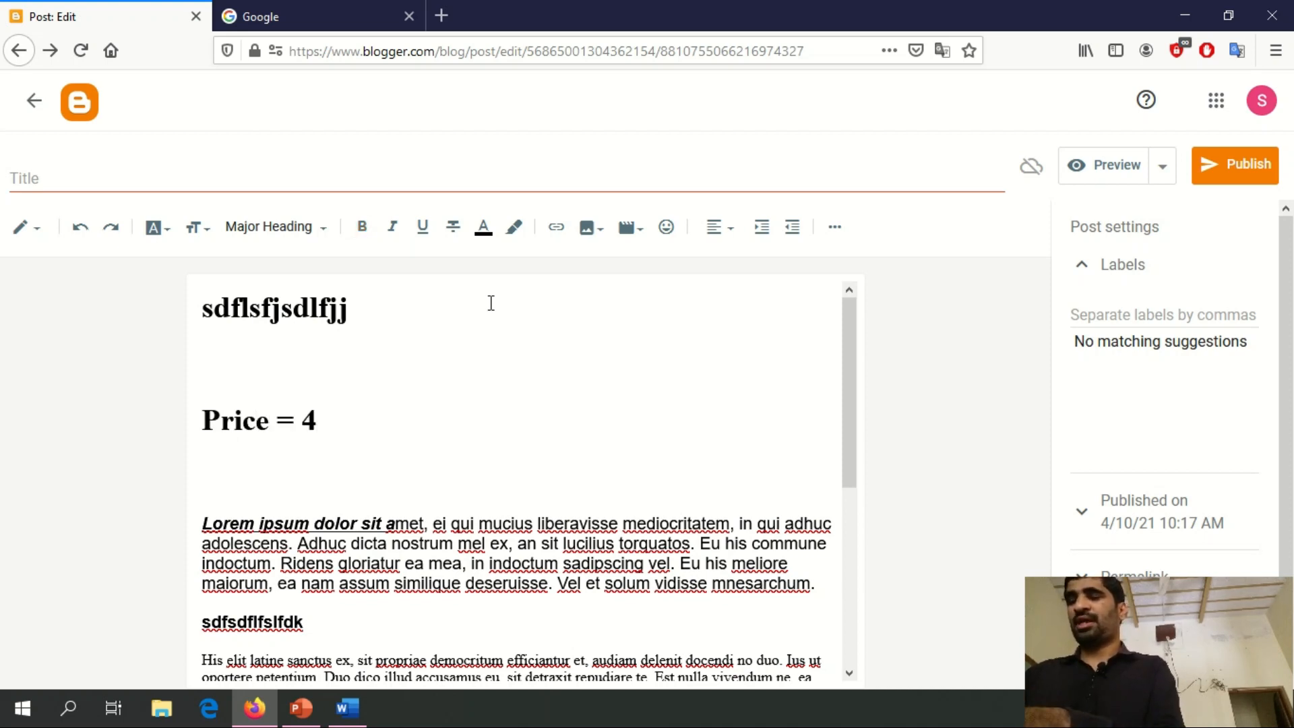
{"action": "type", "text": "50$"}
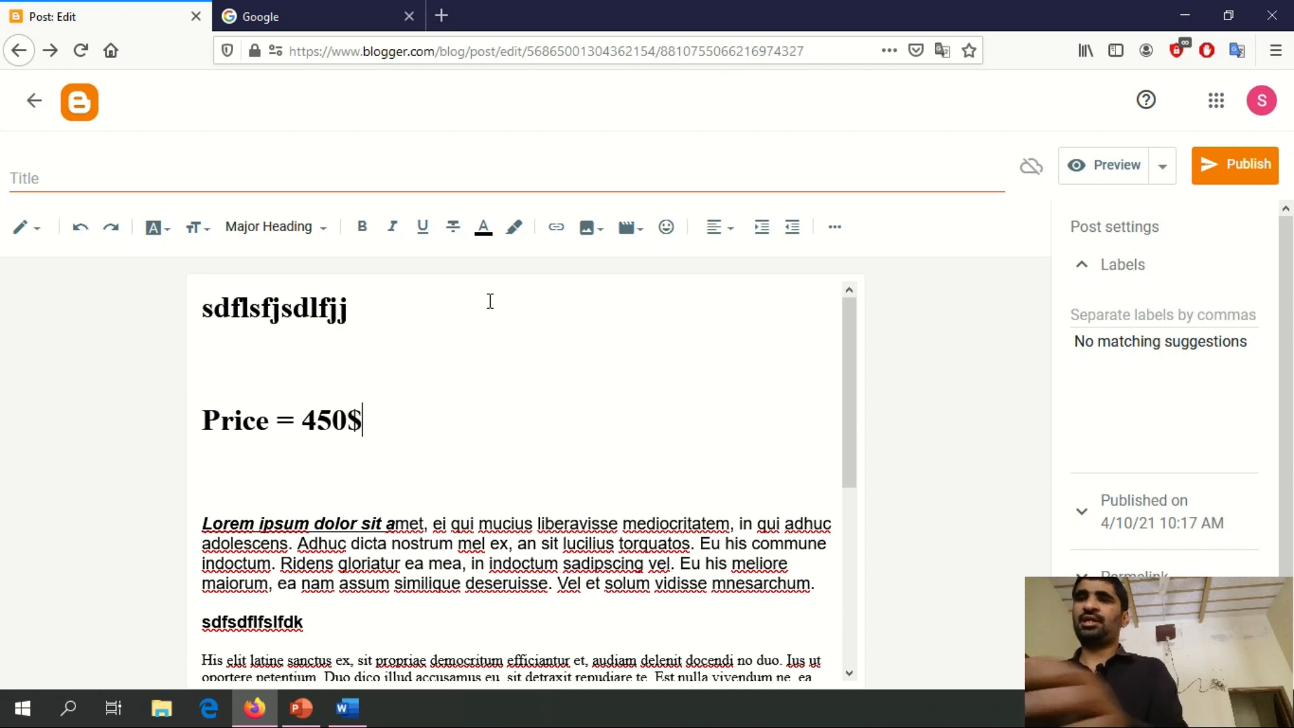
{"action": "left_click", "coordinate": [306, 428]}
{"action": "left_click_drag", "start_coordinate": [306, 428], "coordinate": [348, 432]}
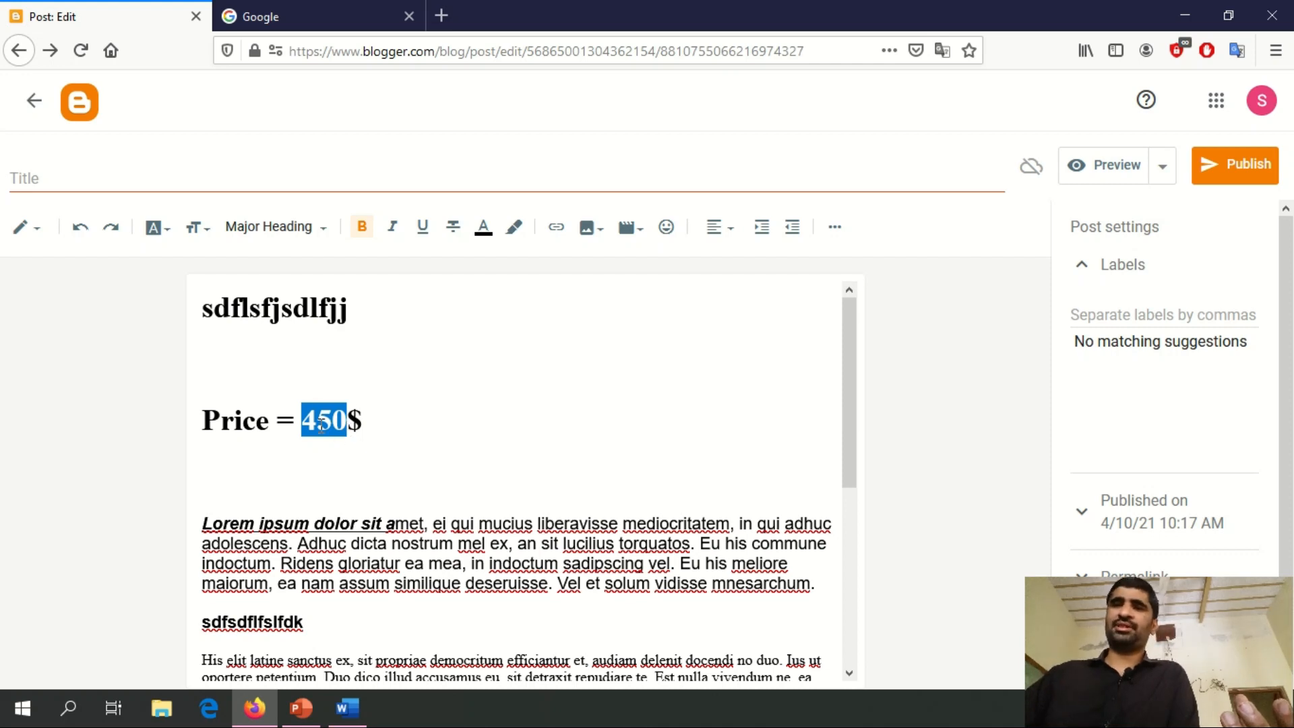
{"action": "left_click", "coordinate": [453, 229]}
{"action": "left_click", "coordinate": [387, 425]}
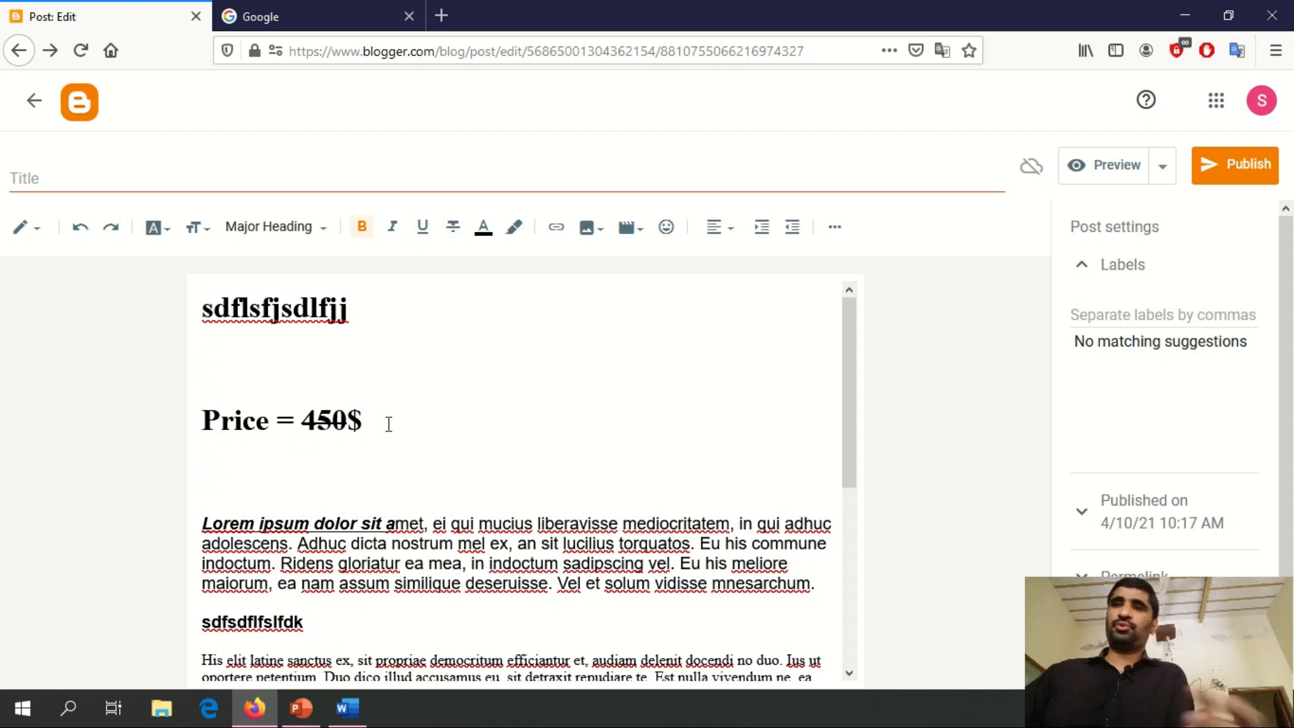
- Append "300$" after the struck-through price and colour it blue
{"action": "type", "text": "300$"}
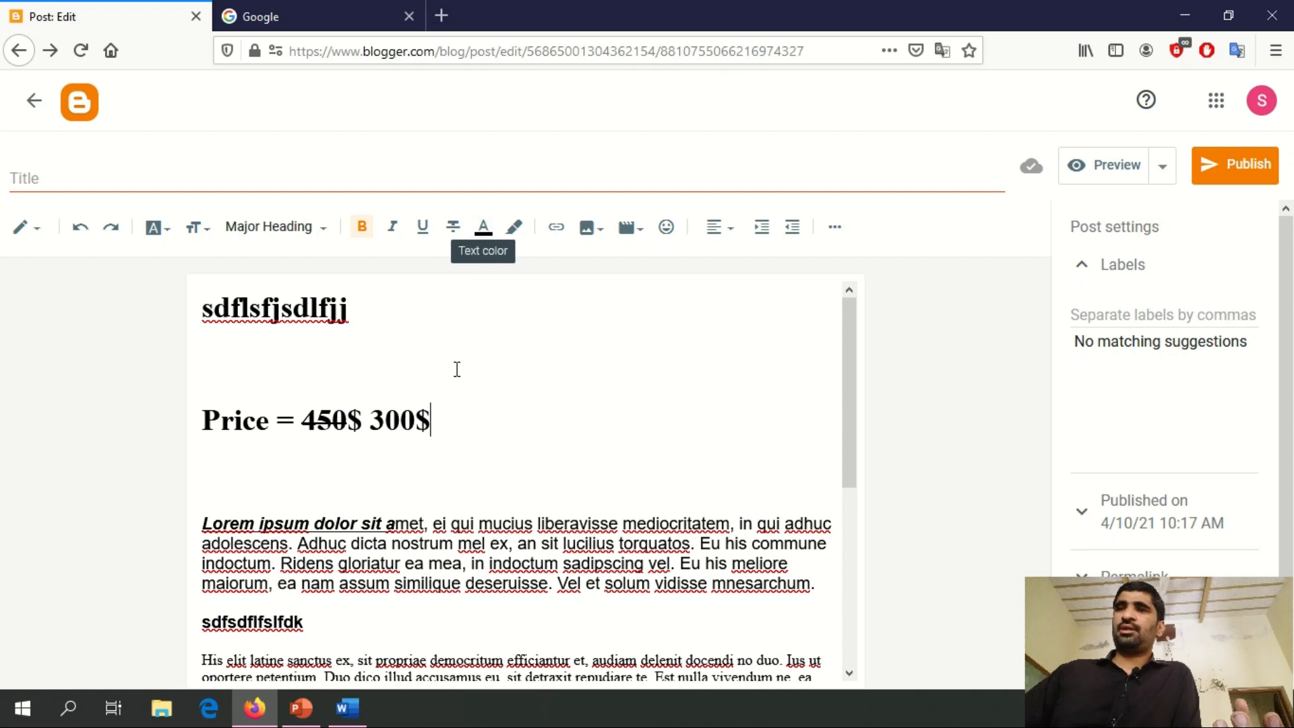
{"action": "left_click_drag", "start_coordinate": [434, 422], "coordinate": [502, 416]}
{"action": "left_click", "coordinate": [201, 421]}
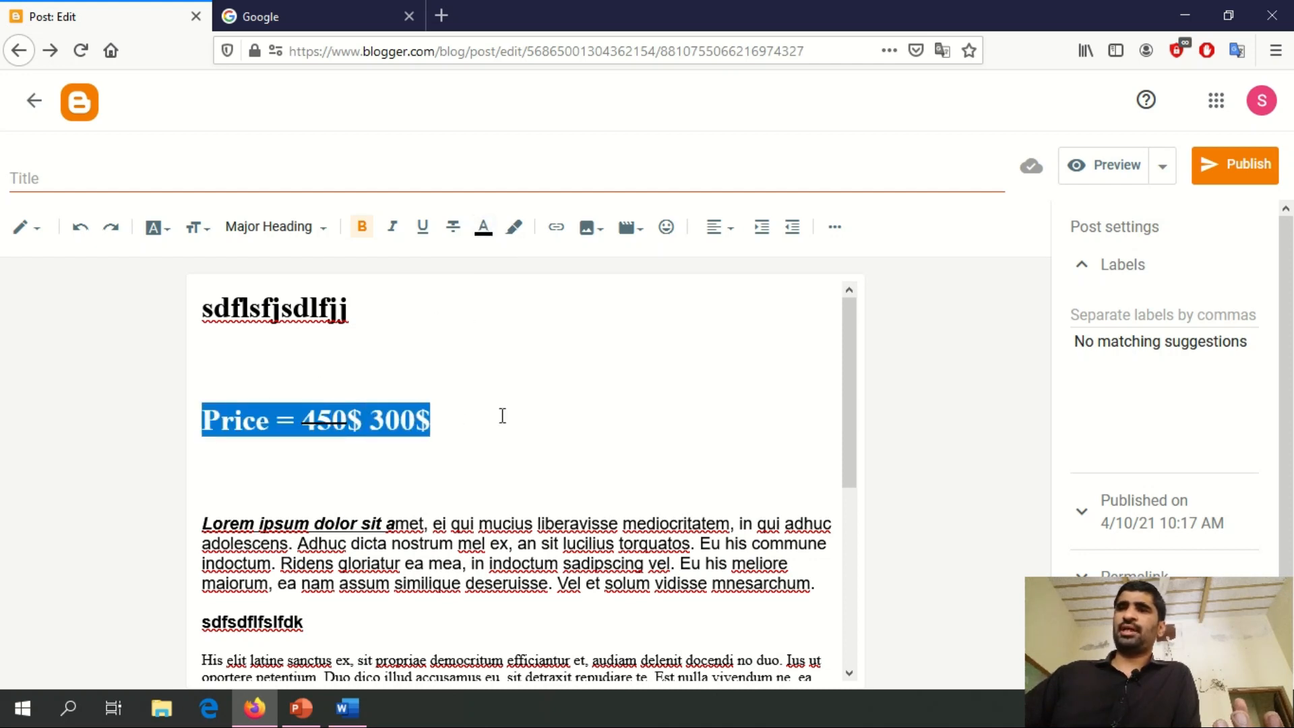
{"action": "left_click", "coordinate": [503, 416]}
{"action": "left_click_drag", "start_coordinate": [362, 422], "coordinate": [424, 422]}
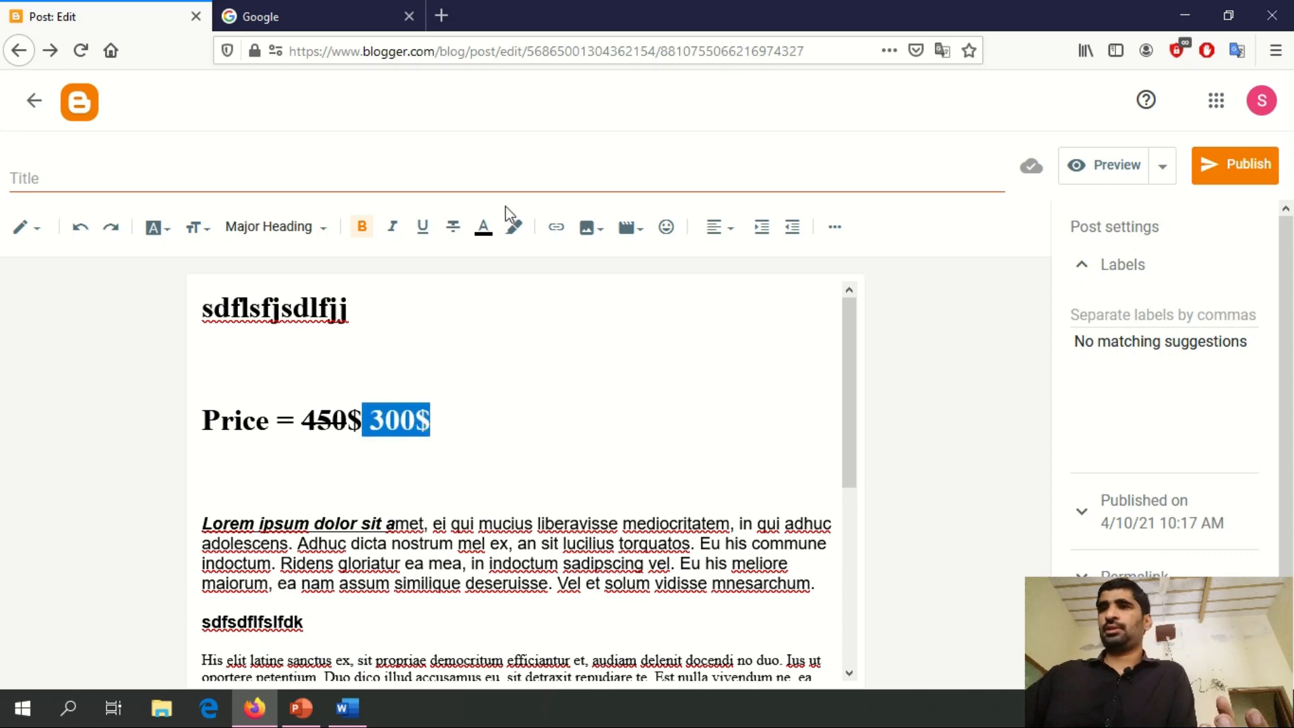
{"action": "left_click", "coordinate": [480, 230]}
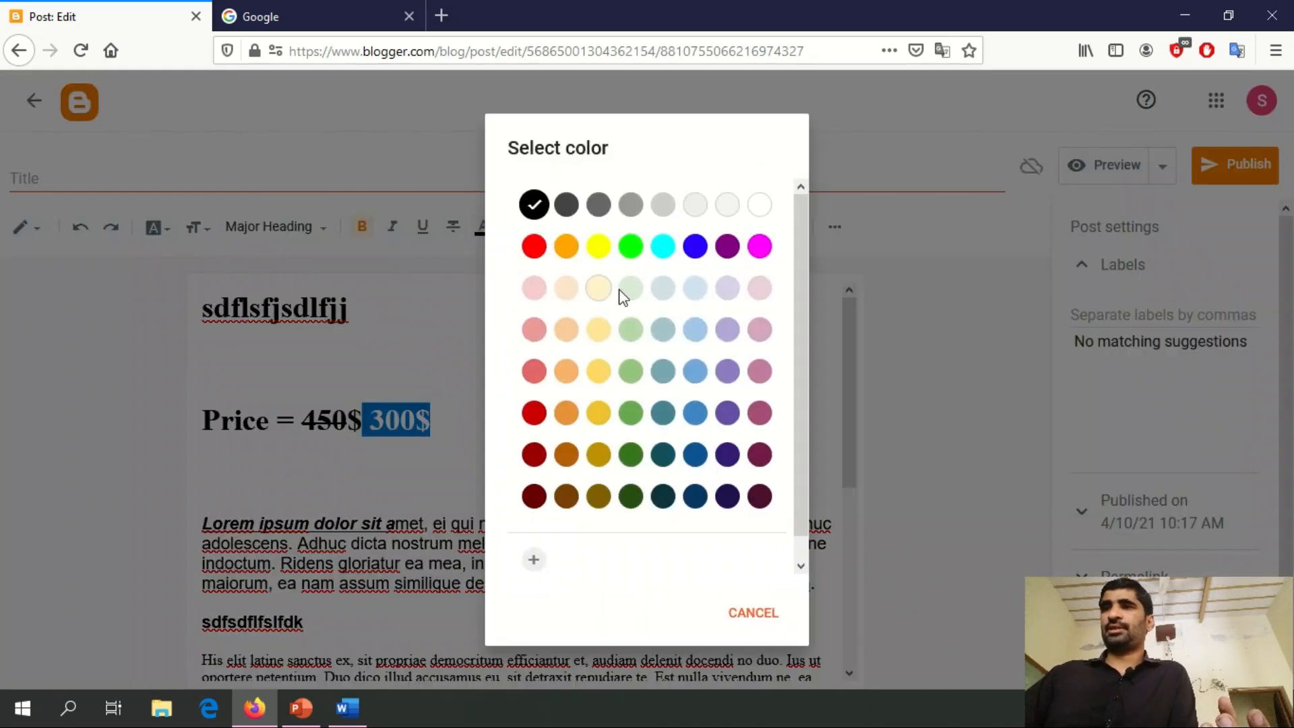
{"action": "left_click", "coordinate": [706, 253]}
{"action": "left_click", "coordinate": [497, 416]}
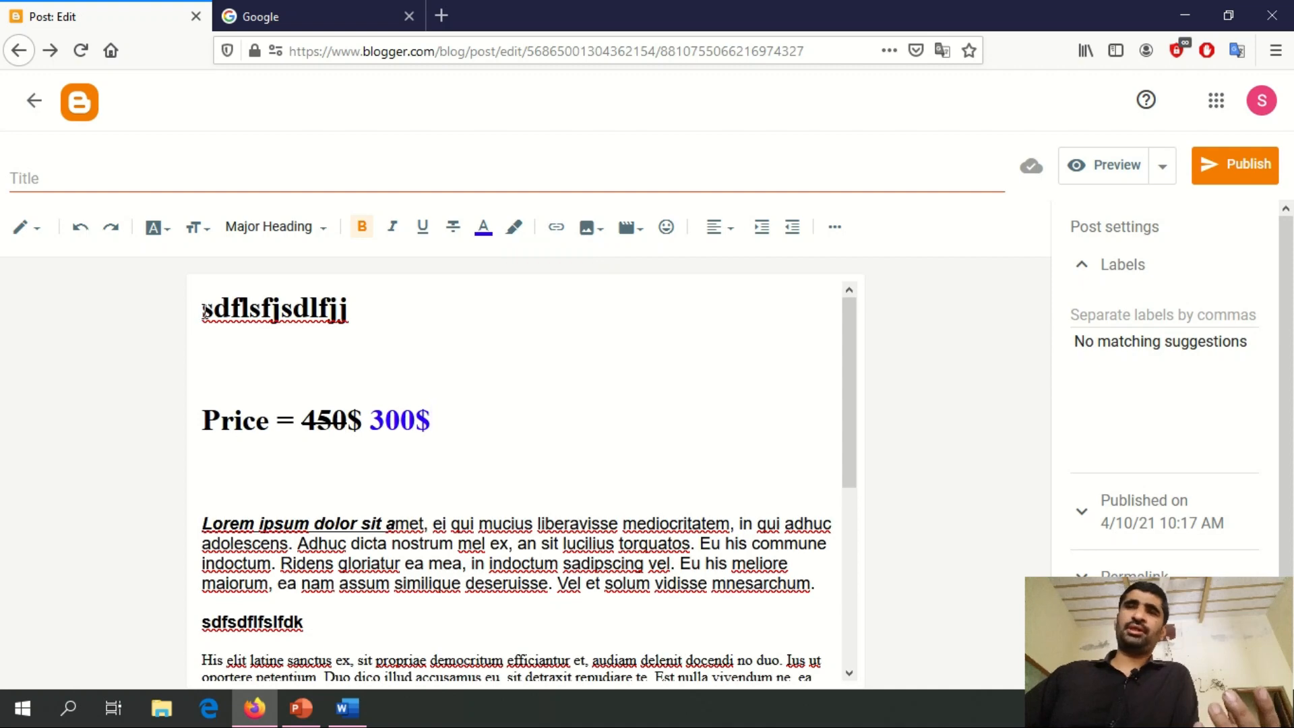
{"action": "left_click_drag", "start_coordinate": [201, 308], "coordinate": [411, 325]}
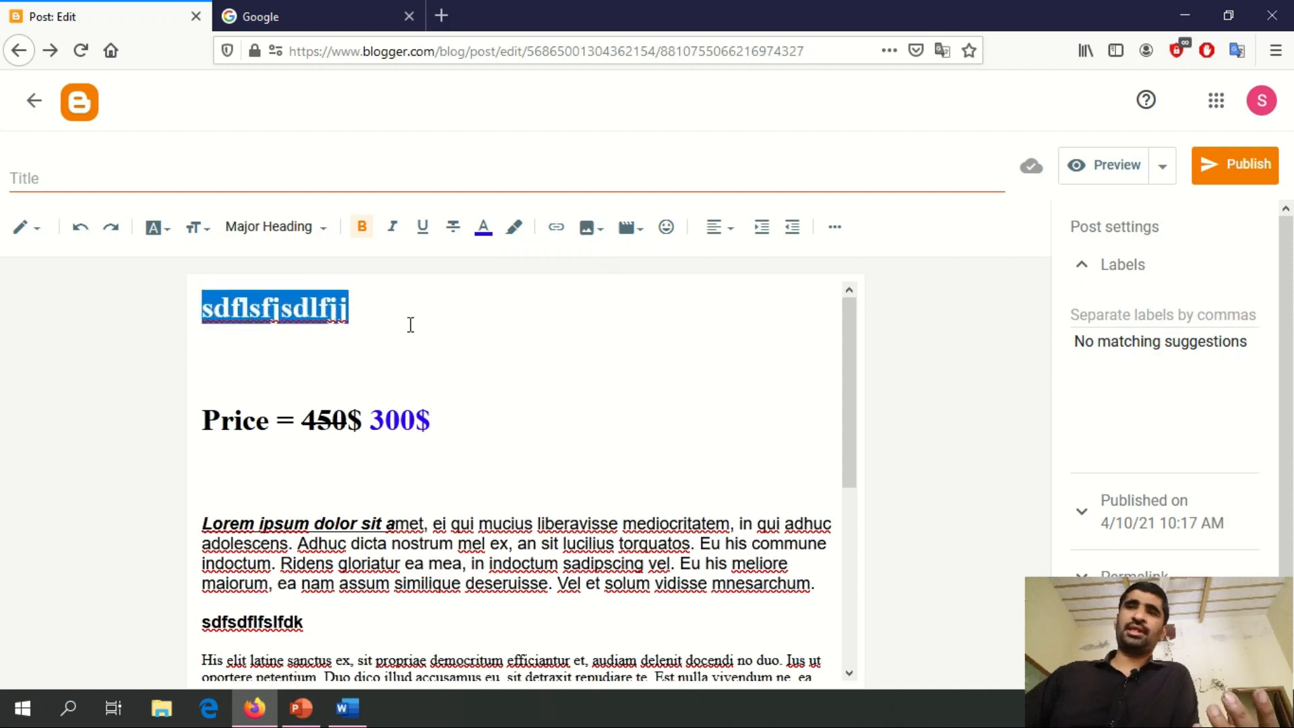
{"action": "left_click", "coordinate": [557, 229]}
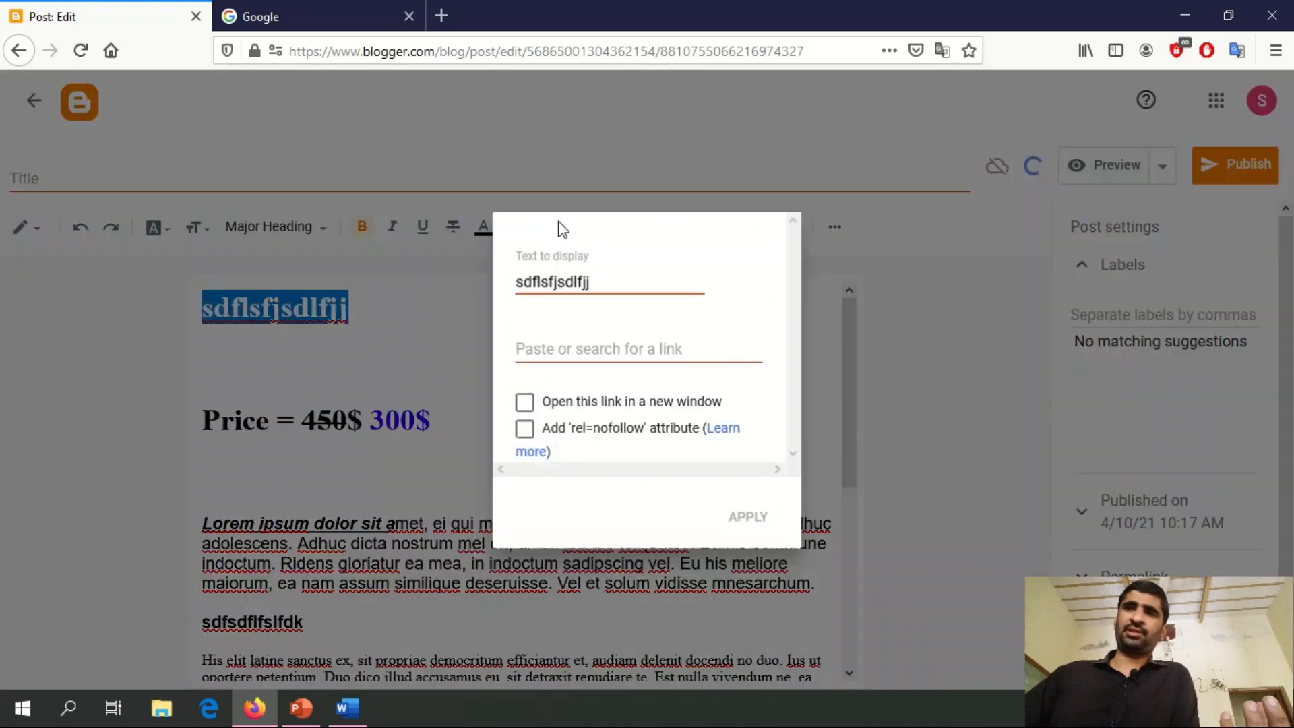
{"action": "type", "text": "w"}
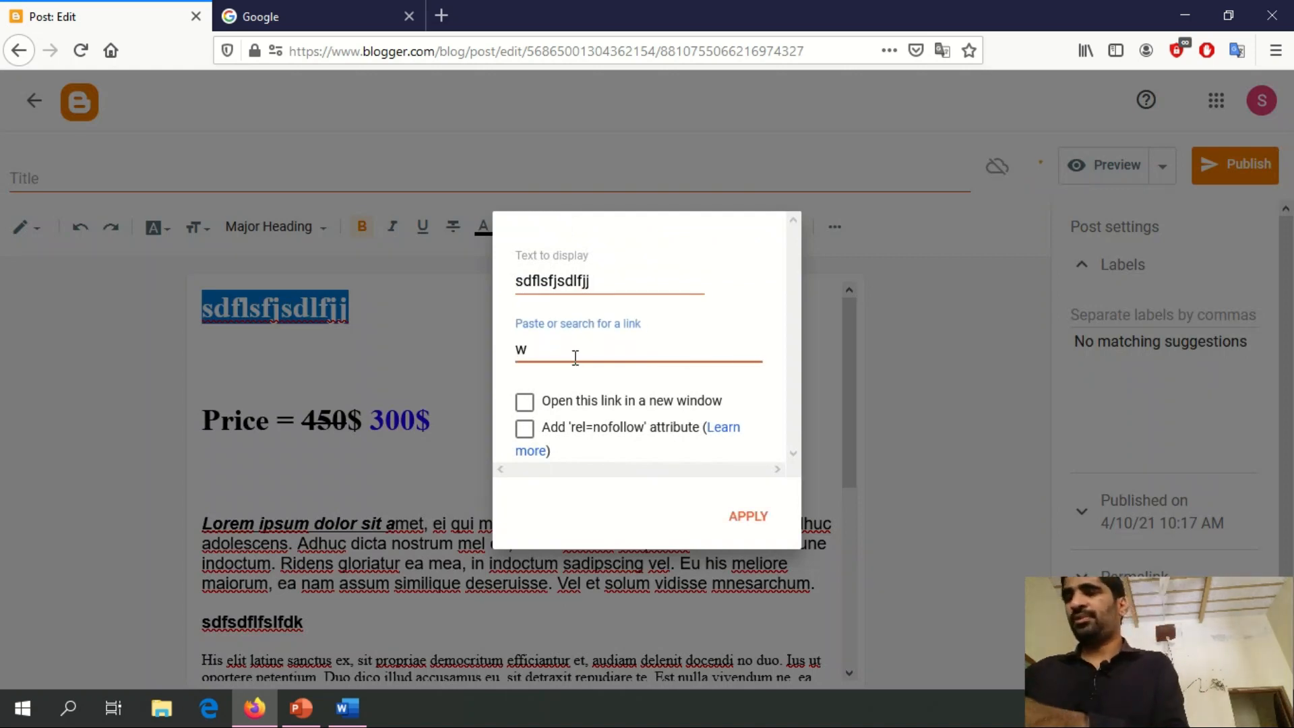
{"action": "type", "text": "ww.google.coom"}
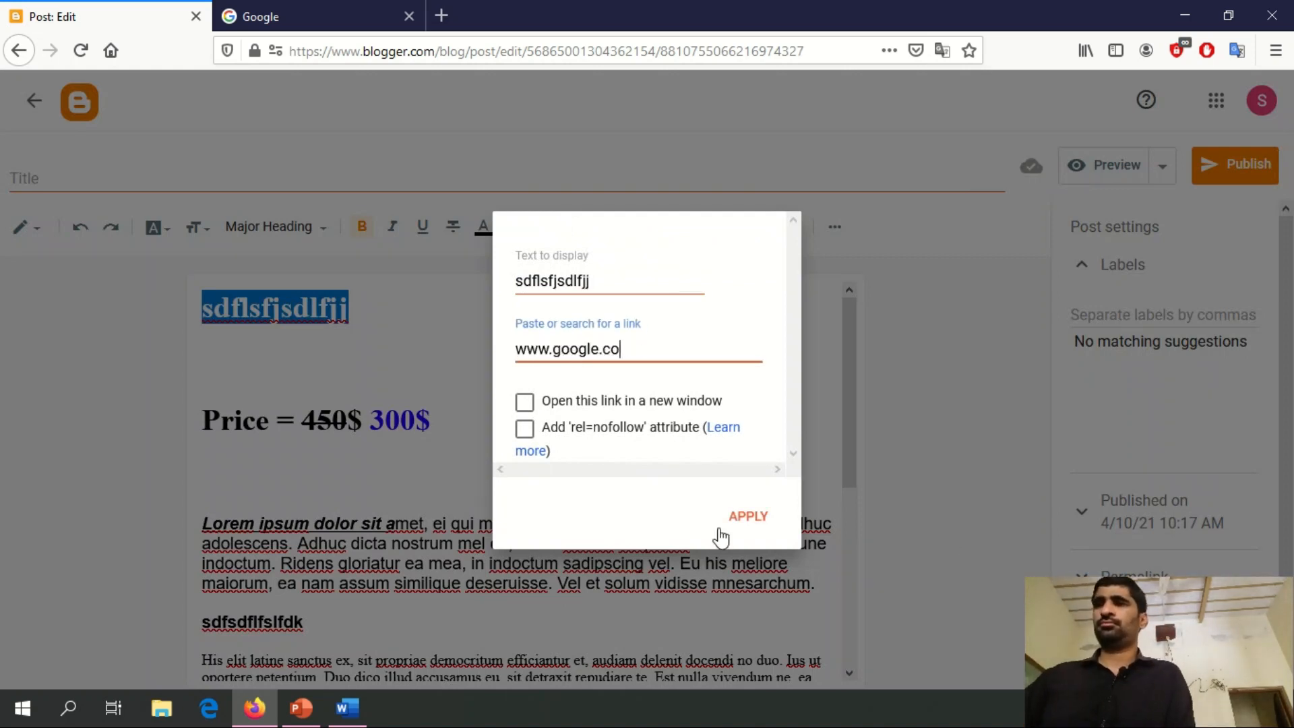
{"action": "left_click", "coordinate": [747, 515]}
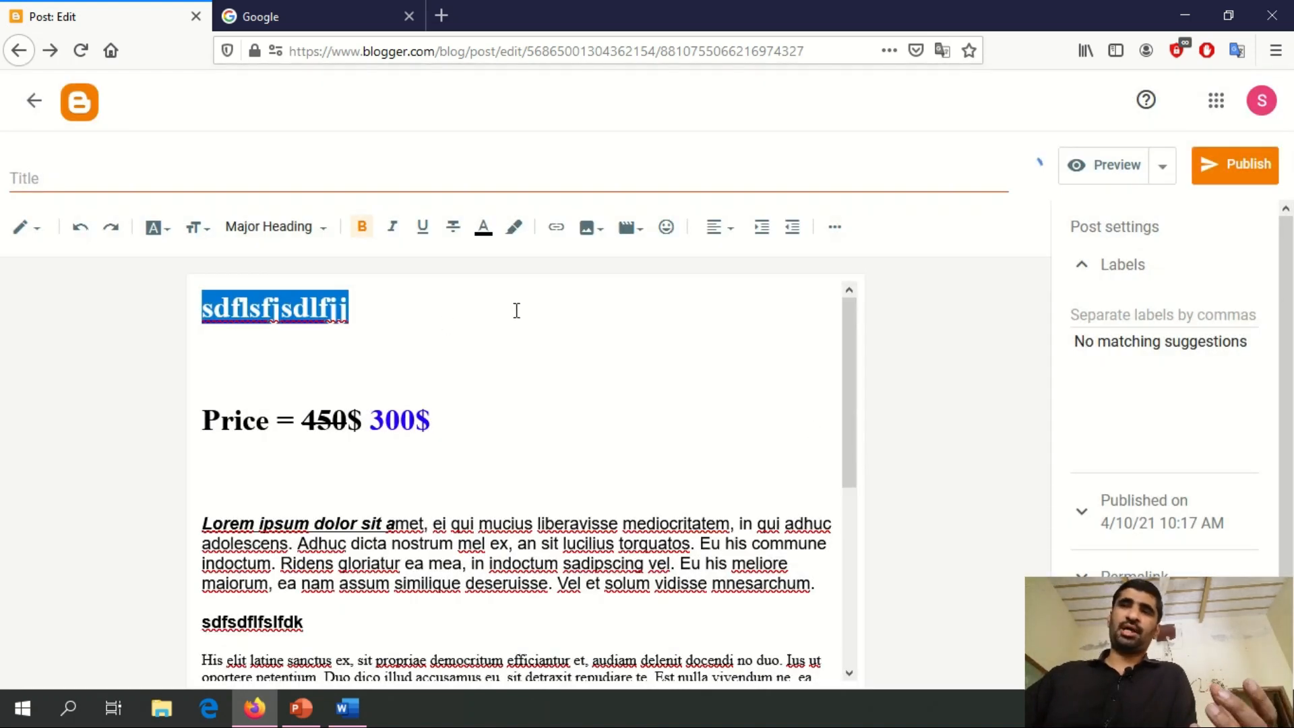
{"action": "left_click", "coordinate": [399, 325]}
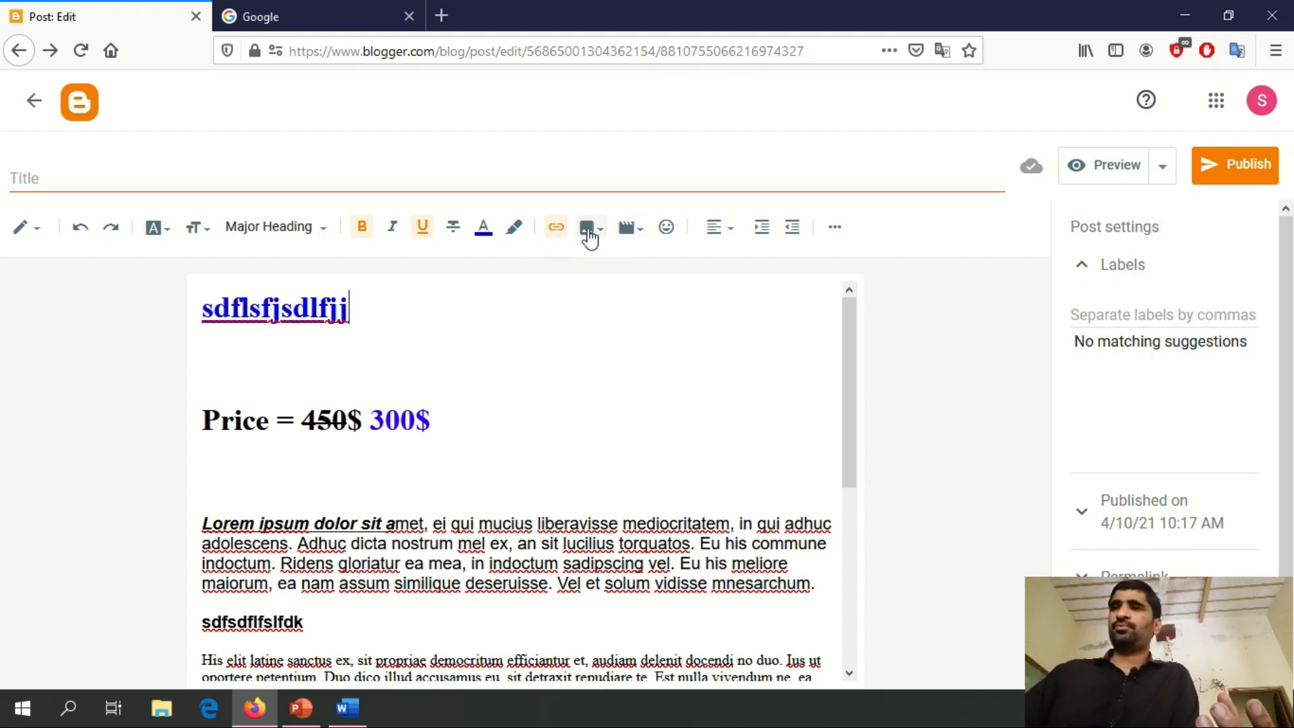
- Review the link settings of the major heading "sdflsfjsdlfjj" and reapply them without edits
{"action": "left_click_drag", "start_coordinate": [200, 314], "coordinate": [355, 304]}
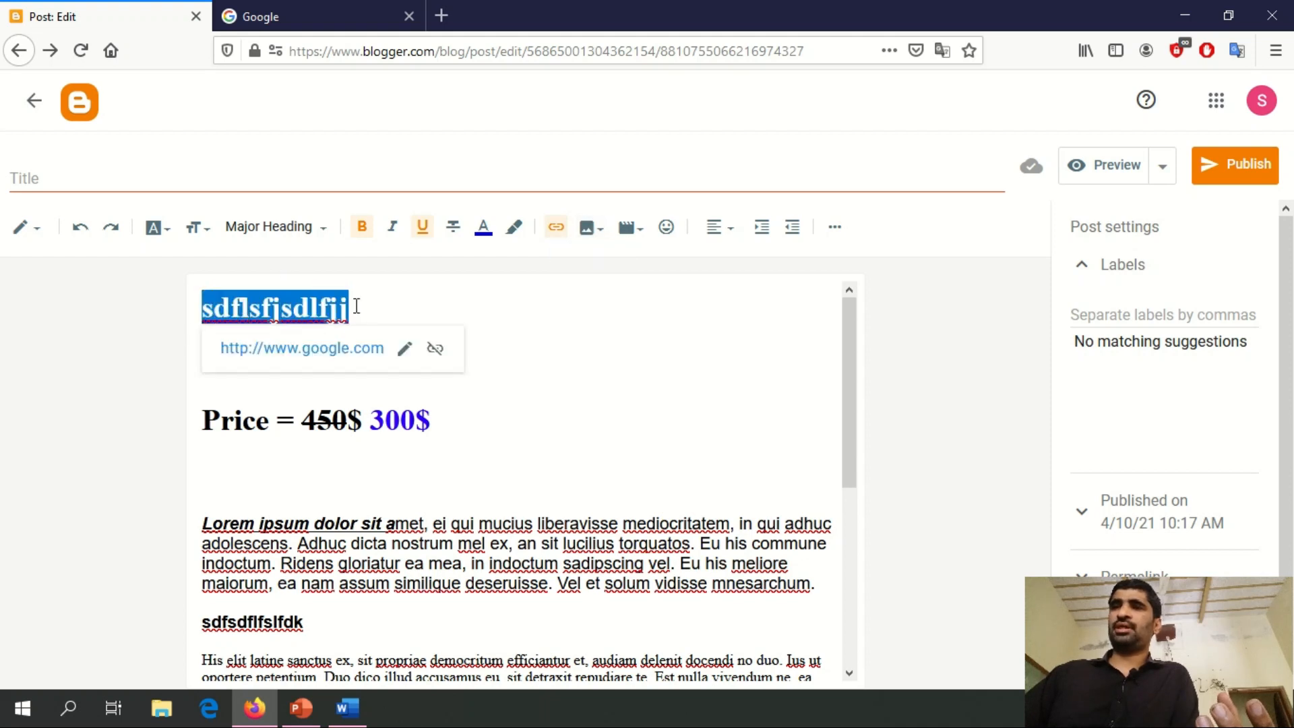
{"action": "left_click", "coordinate": [426, 286]}
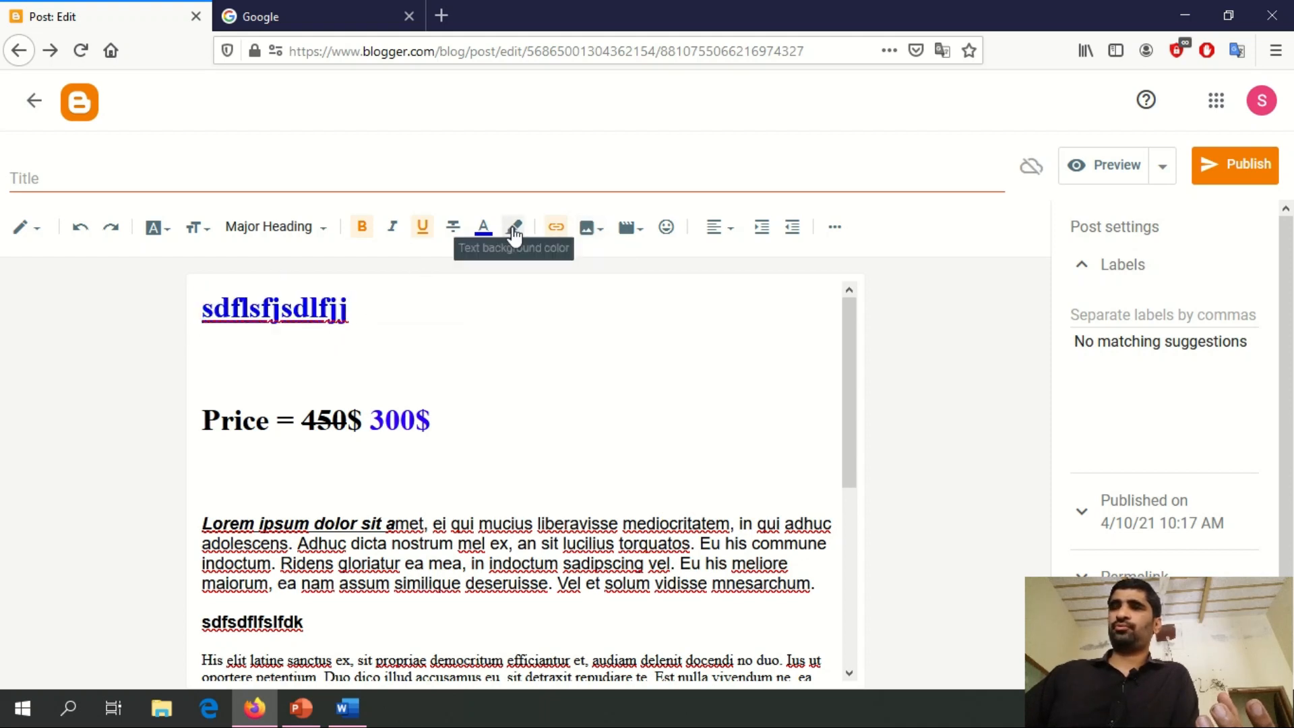
{"action": "left_click_drag", "start_coordinate": [348, 308], "coordinate": [199, 298]}
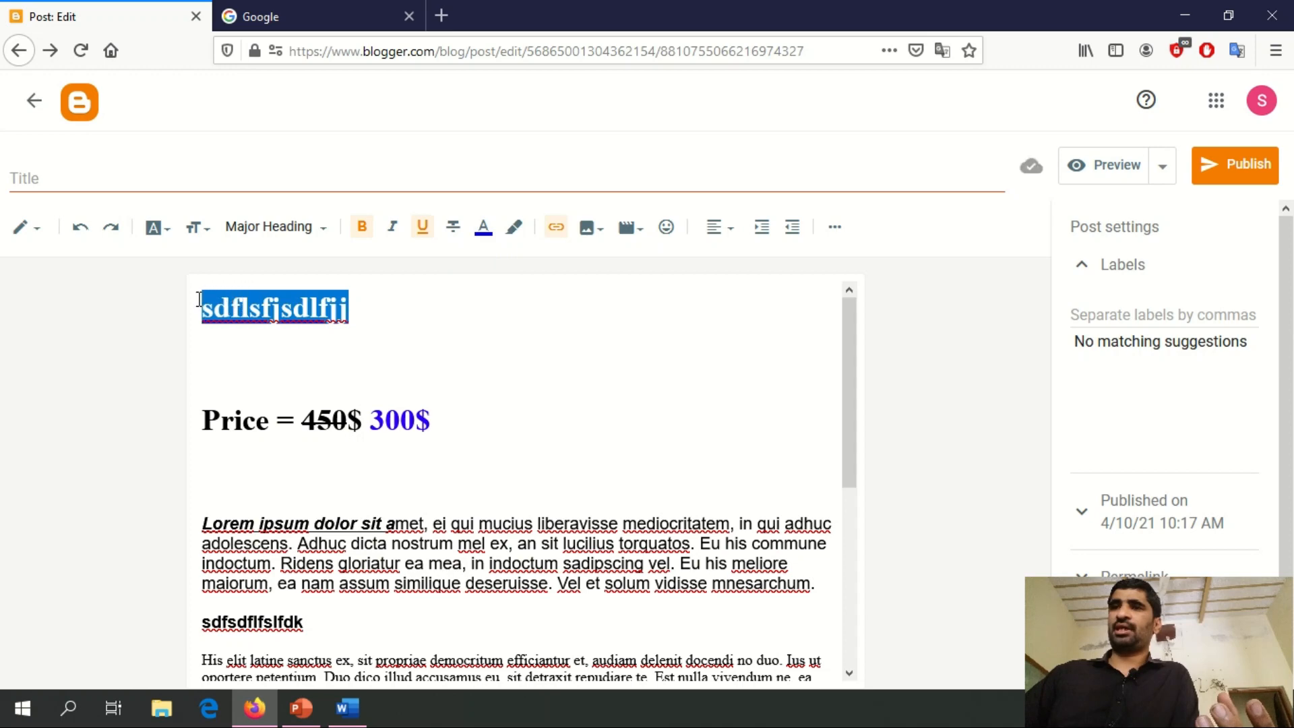
{"action": "left_click", "coordinate": [556, 227]}
{"action": "left_click", "coordinate": [509, 338]}
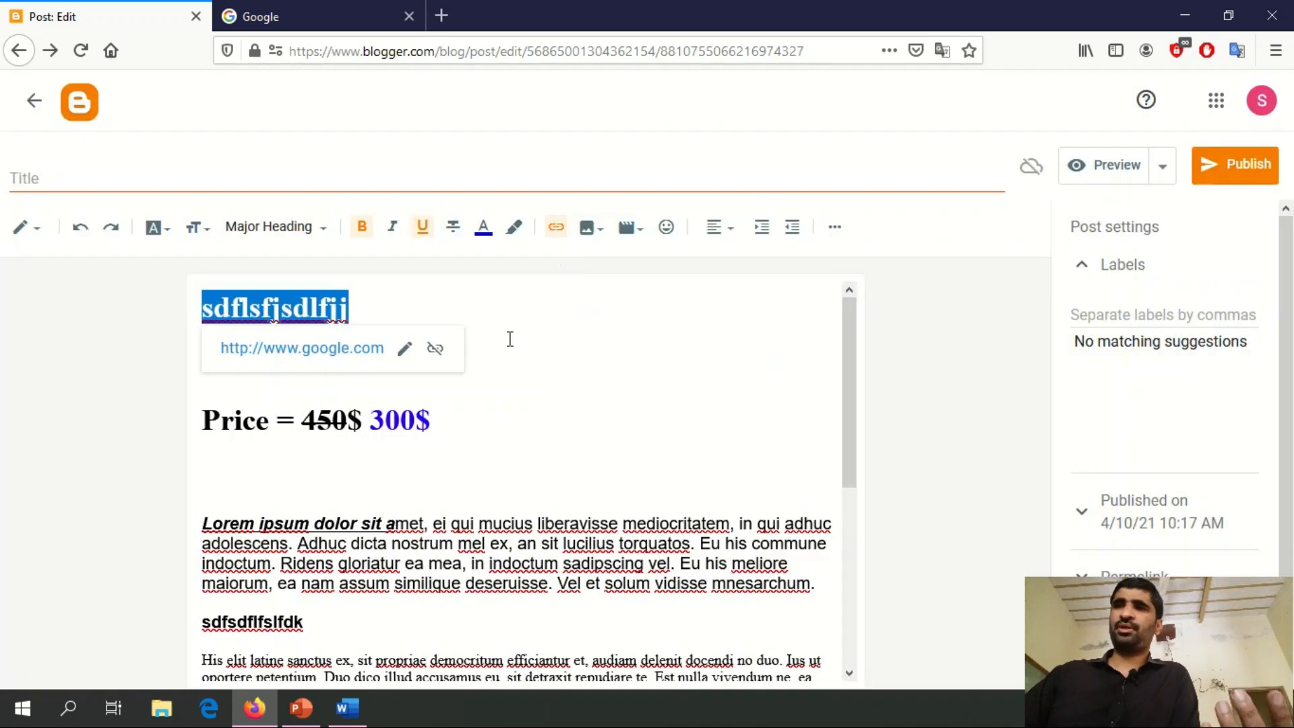
{"action": "left_click", "coordinate": [556, 226]}
{"action": "key", "text": "Escape"}
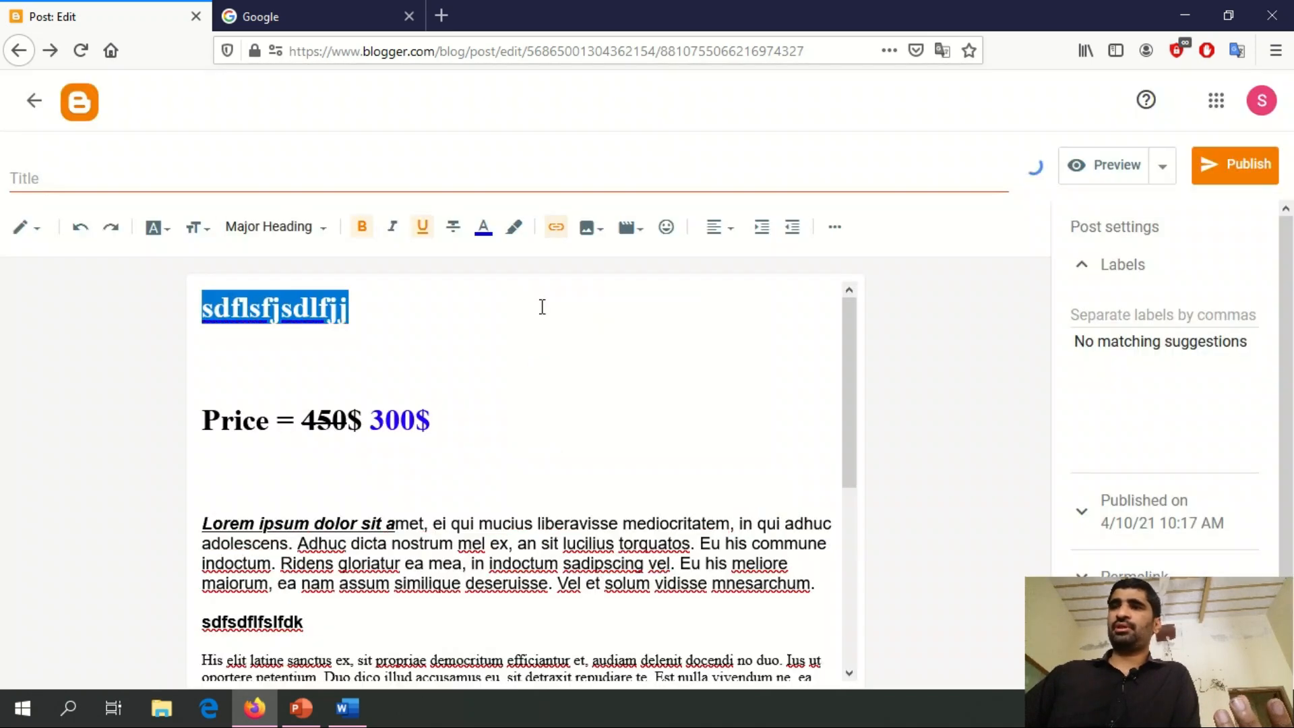
{"action": "left_click", "coordinate": [555, 227]}
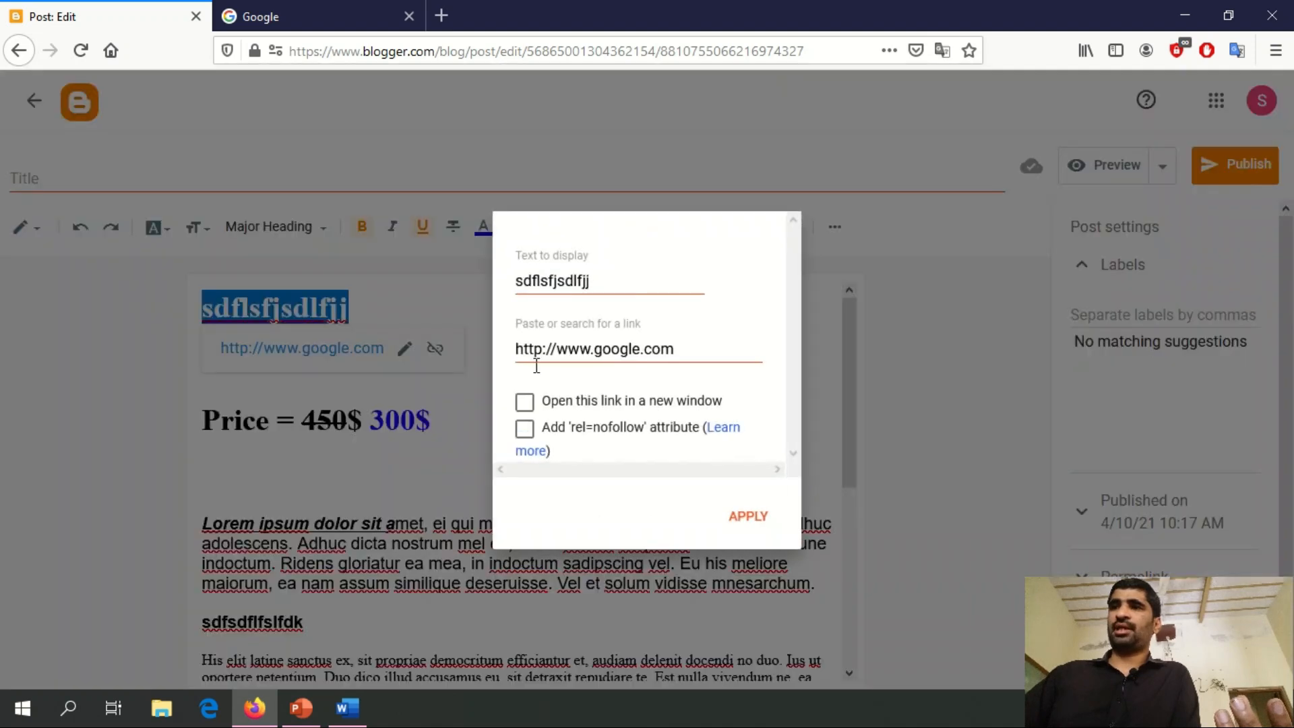
{"action": "left_click", "coordinate": [760, 519]}
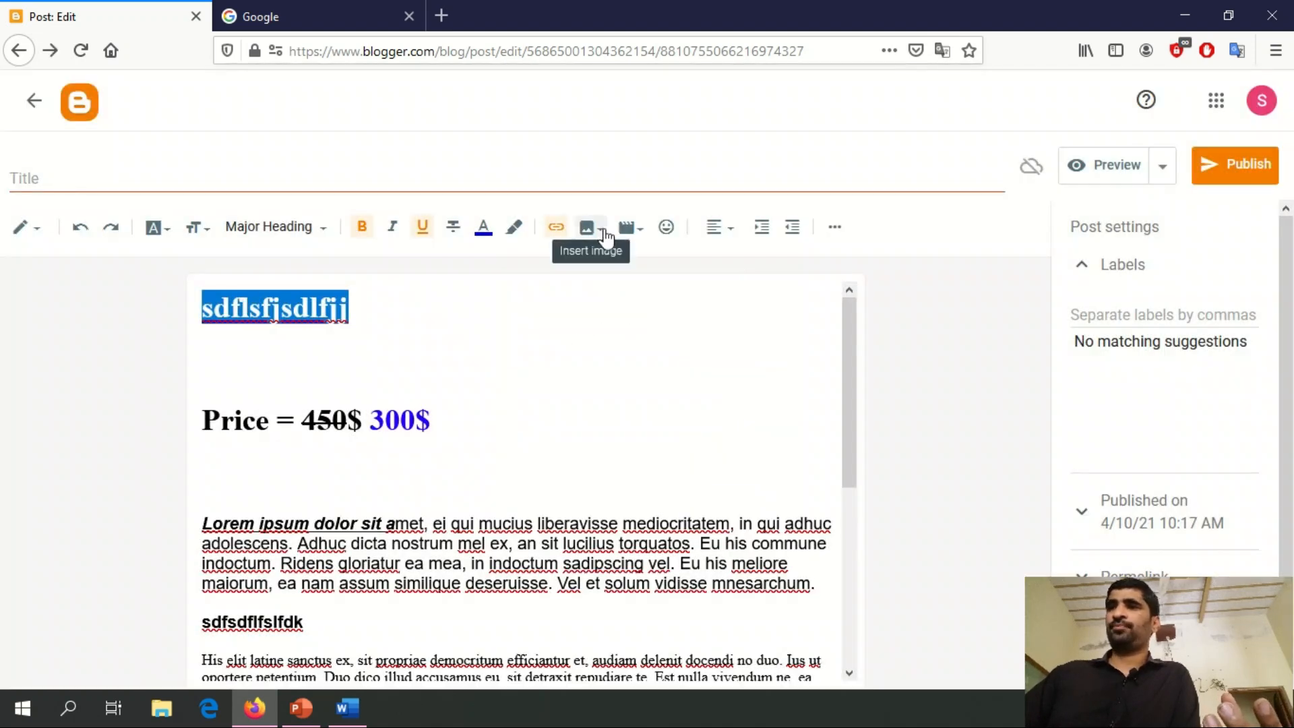
- Insert the artificial-intelligence image from the computer on a new line below the paragraph starting "Per salutatus mnesarchum"
{"action": "left_click", "coordinate": [506, 475]}
{"action": "scroll", "coordinate": [442, 447], "scroll_direction": "down", "scroll_amount": 4}
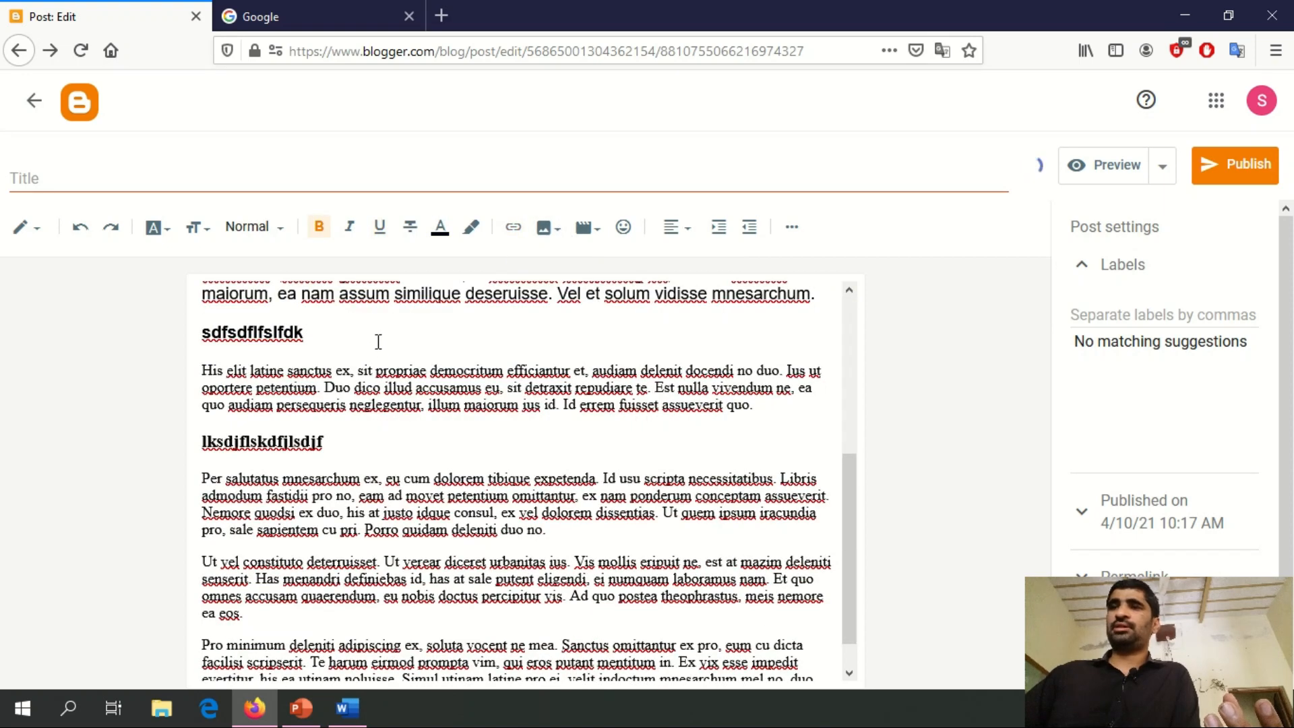
{"action": "left_click", "coordinate": [338, 461]}
{"action": "left_click", "coordinate": [587, 538]}
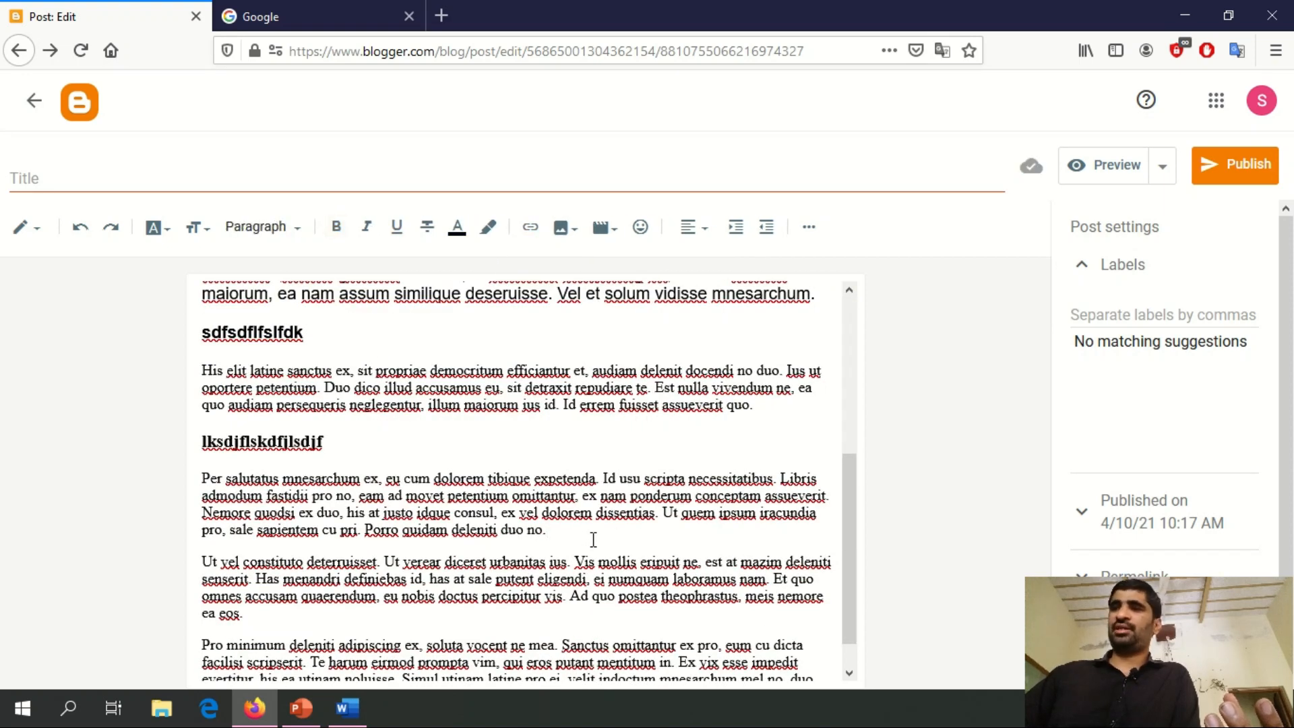
{"action": "key", "text": "Return"}
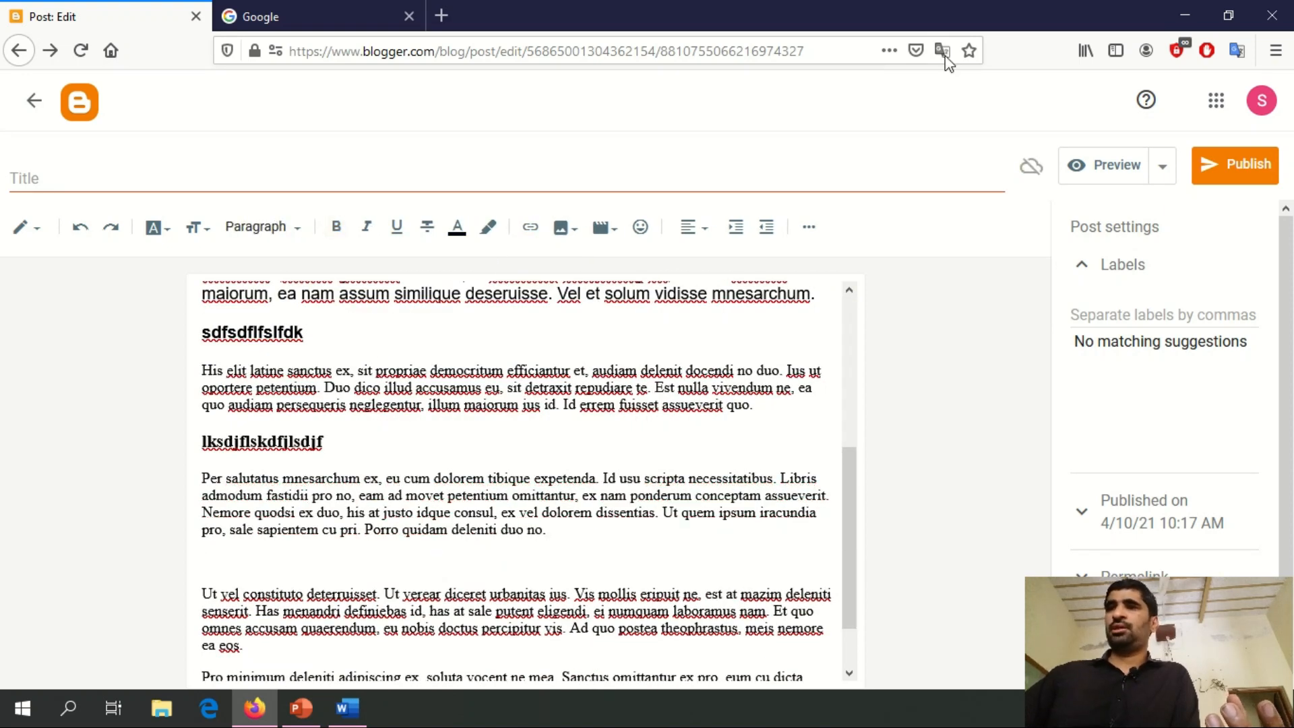
{"action": "left_click", "coordinate": [573, 230]}
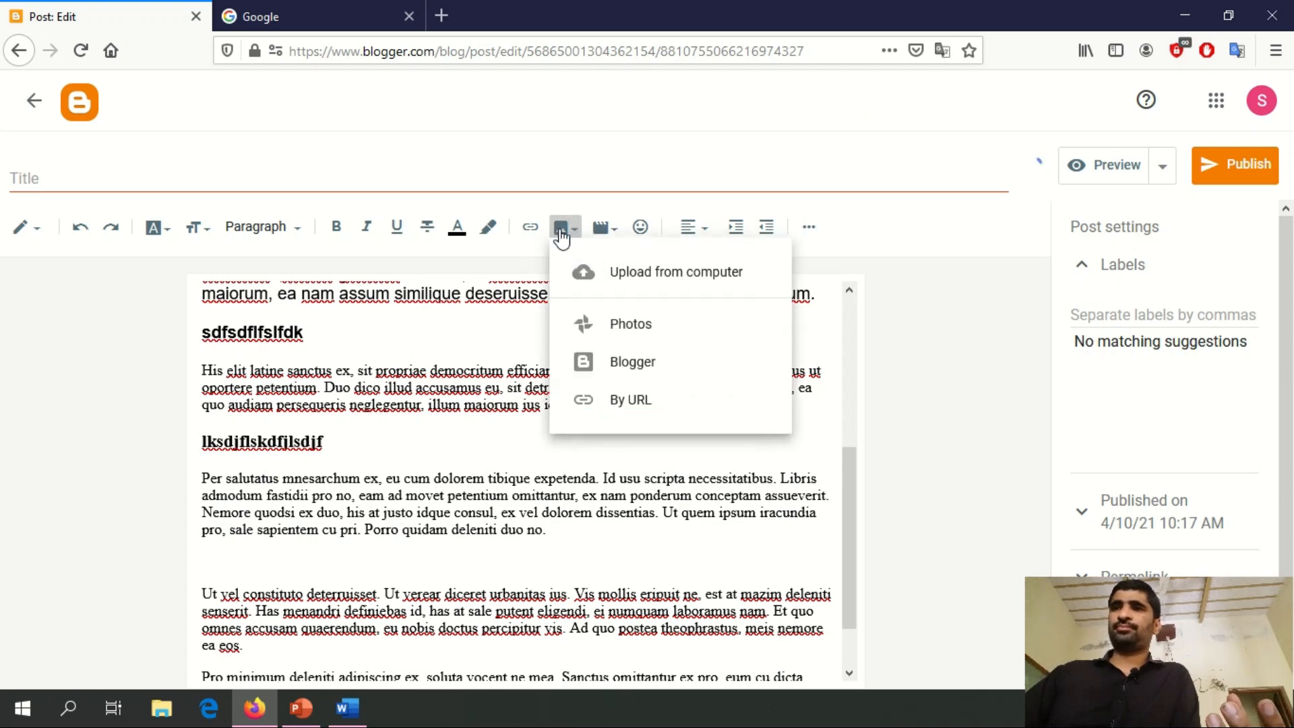
{"action": "left_click", "coordinate": [605, 283]}
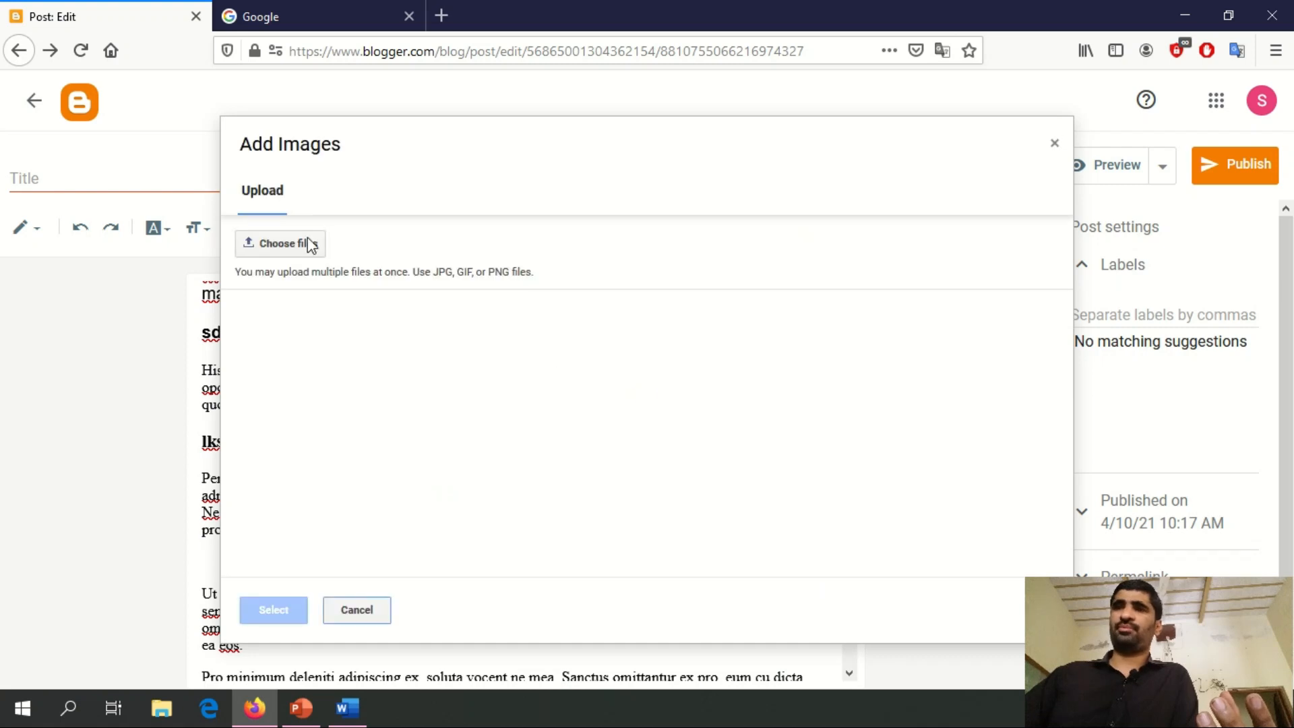
{"action": "left_click", "coordinate": [308, 243]}
{"action": "double_click", "coordinate": [205, 159]}
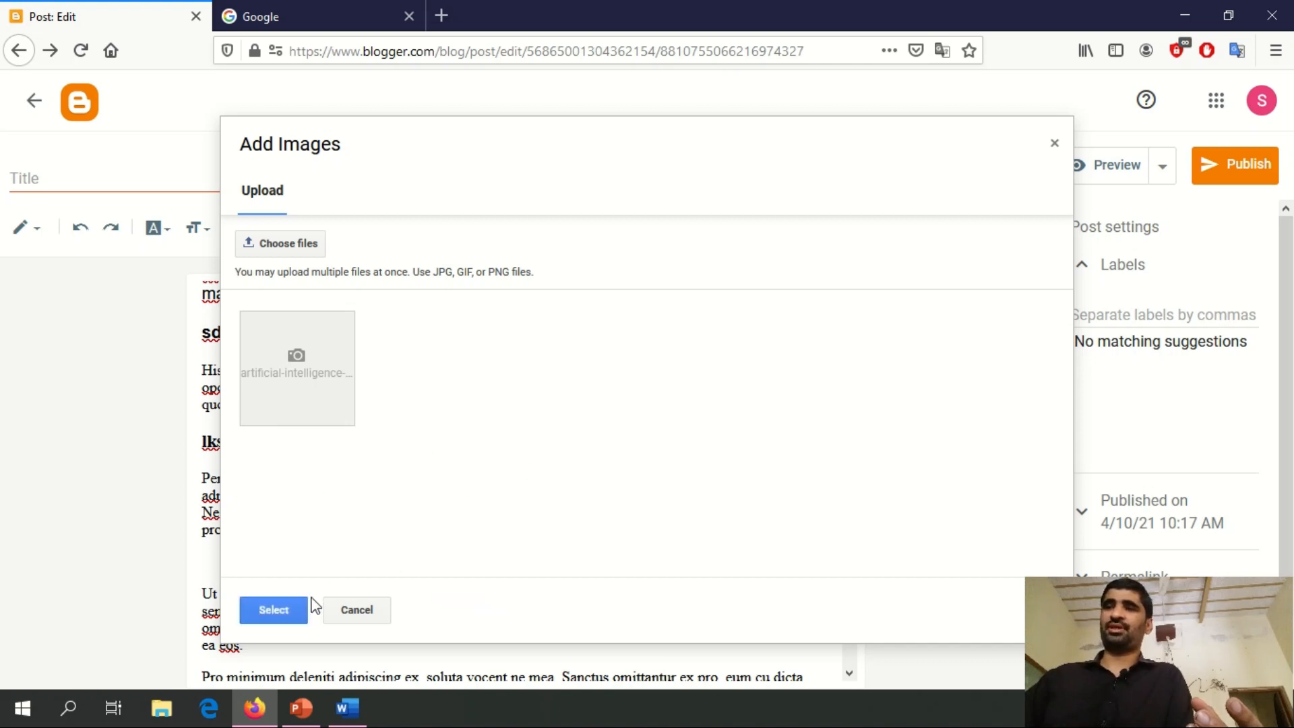
{"action": "left_click", "coordinate": [274, 610]}
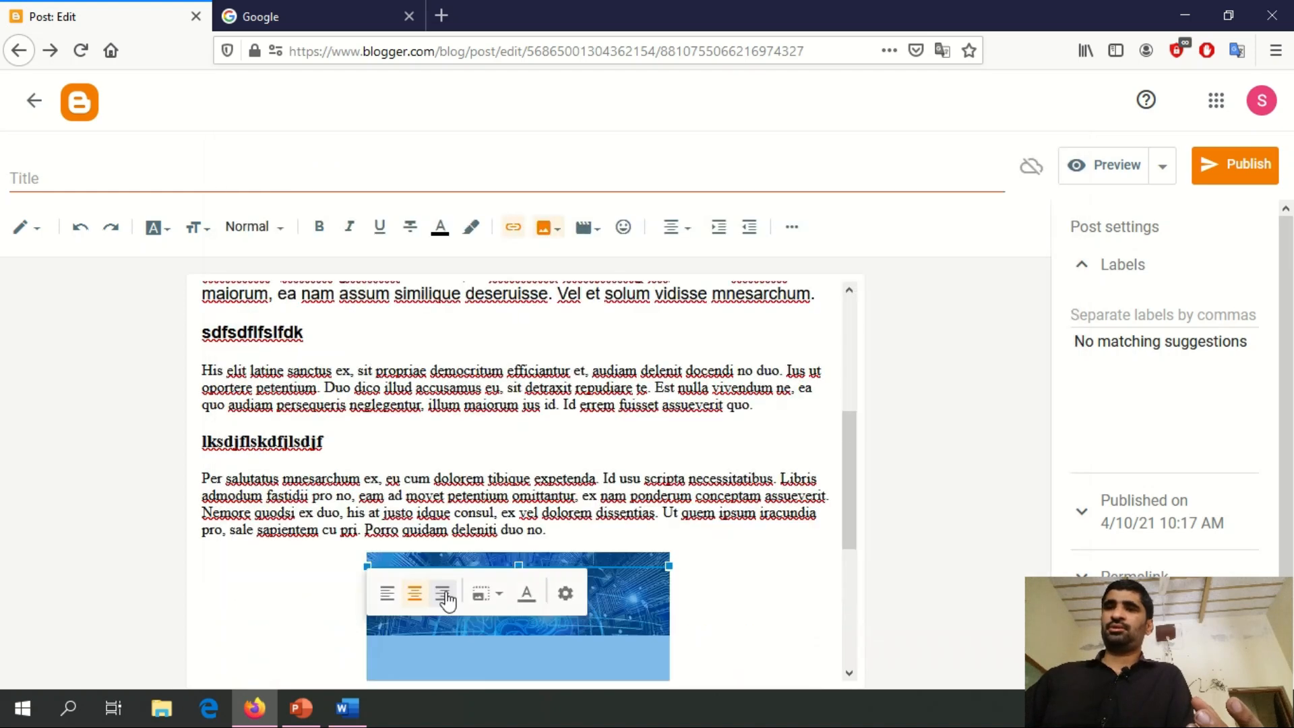
- Add a new line after the last paragraph, which starts "Pro minimum deleniti"
{"action": "scroll", "coordinate": [589, 560], "scroll_direction": "down", "scroll_amount": 4}
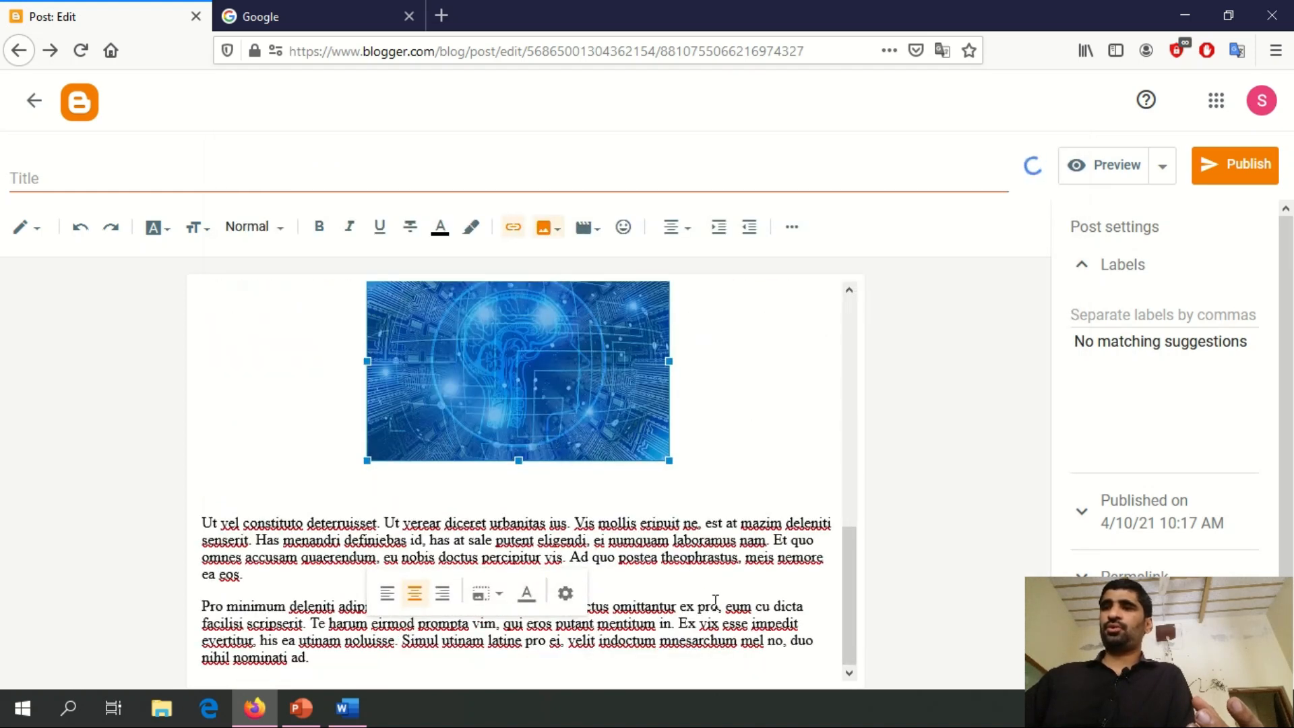
{"action": "left_click", "coordinate": [579, 597]}
{"action": "triple_click", "coordinate": [405, 670]}
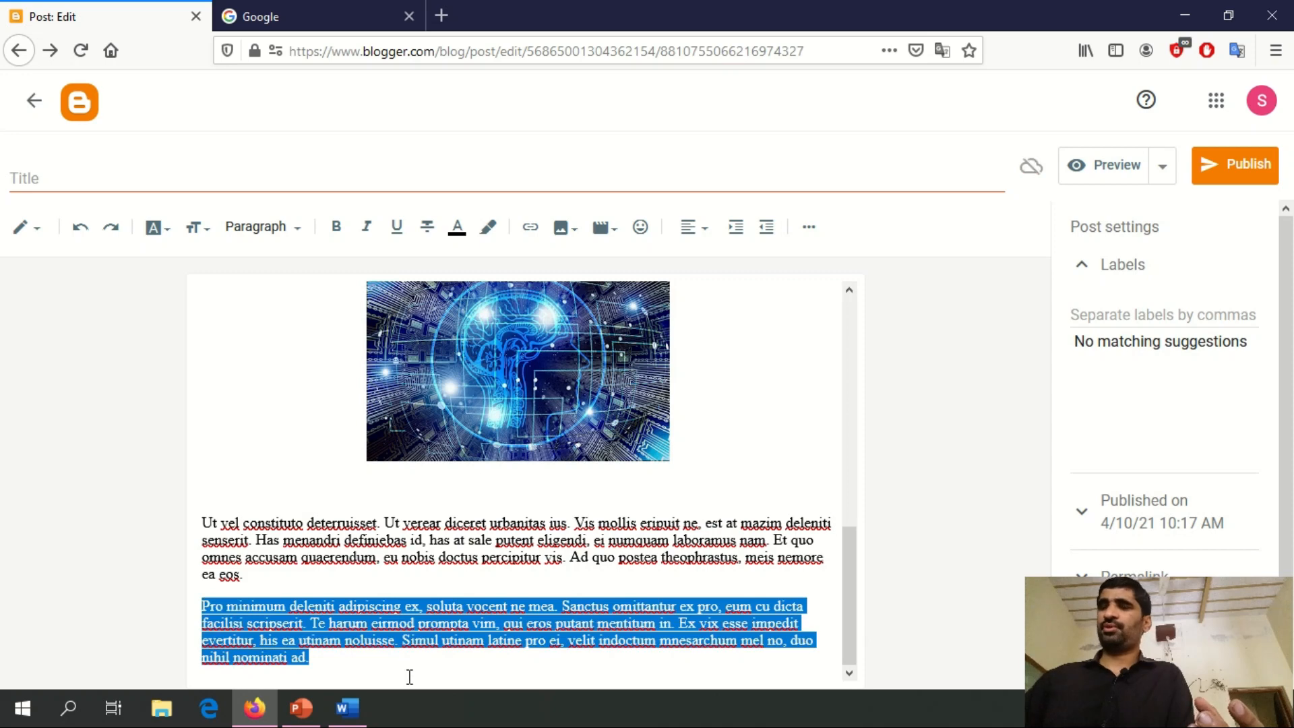
{"action": "left_click", "coordinate": [407, 678]}
{"action": "key", "text": "Return"}
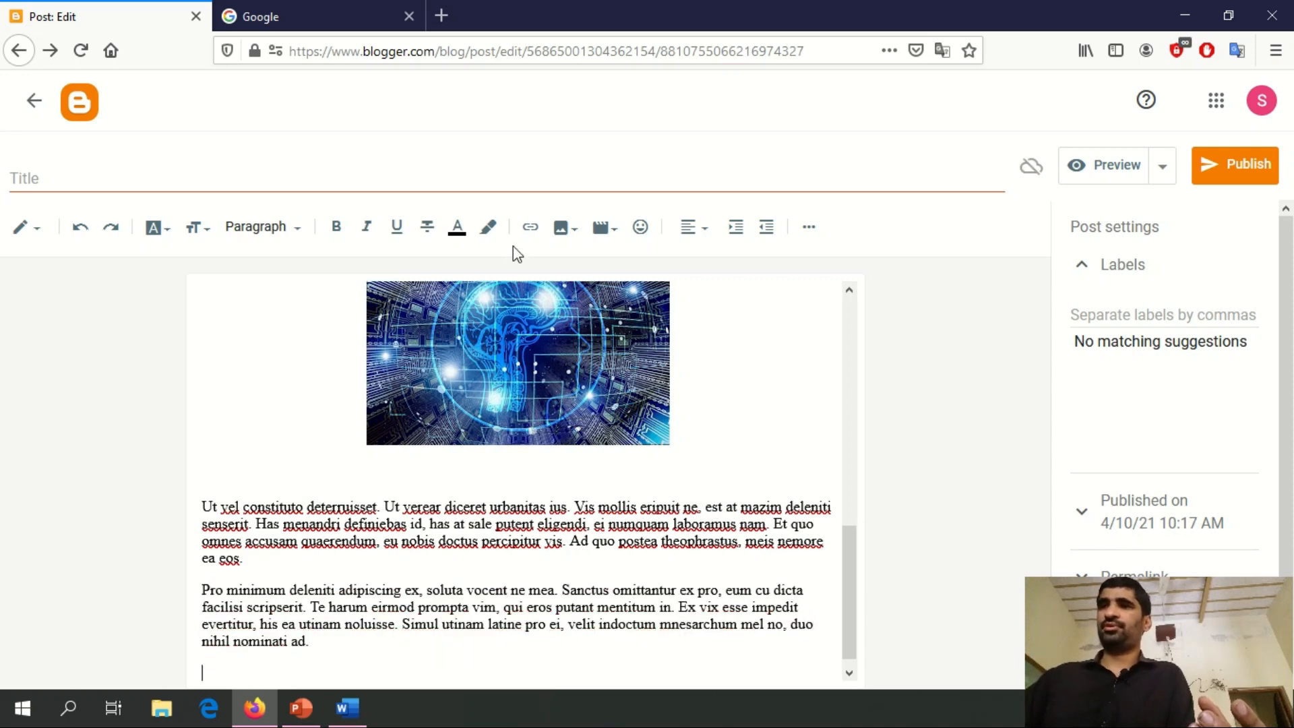
- Insert the rocket video from the computer's Photos folder on the new line below the last paragraph
{"action": "left_click", "coordinate": [574, 238]}
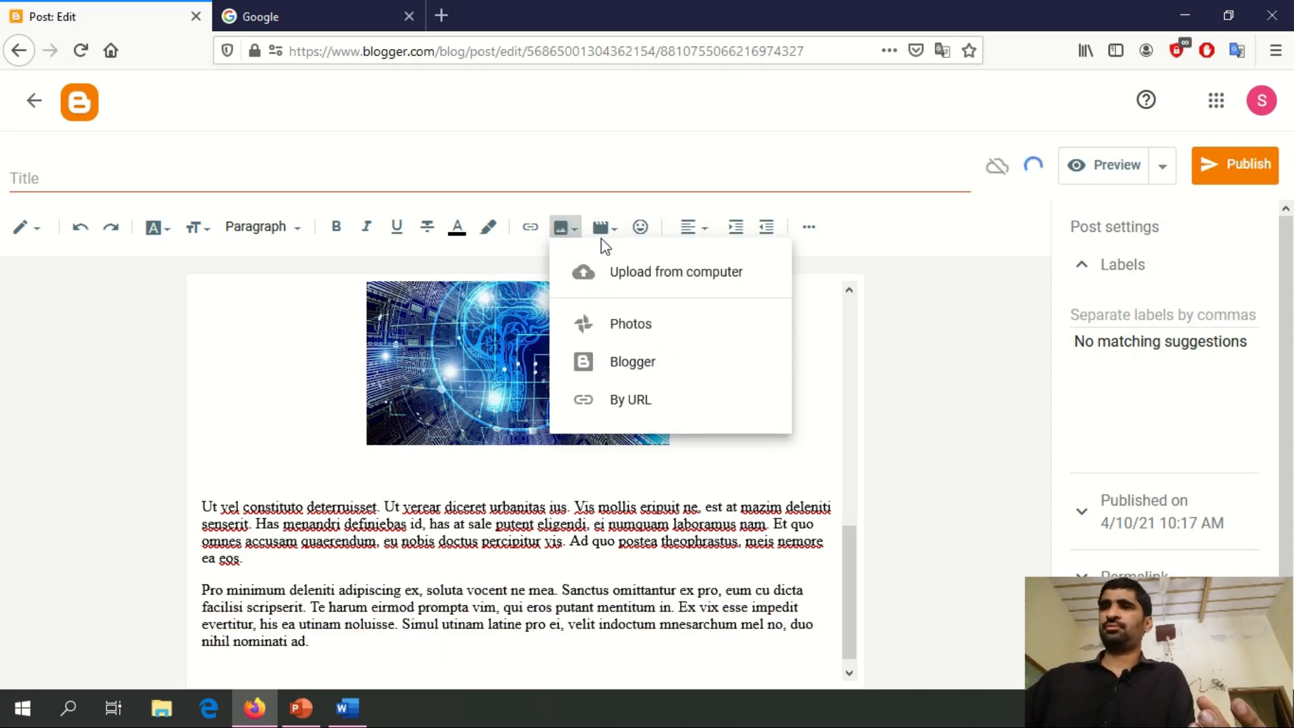
{"action": "left_click", "coordinate": [603, 229]}
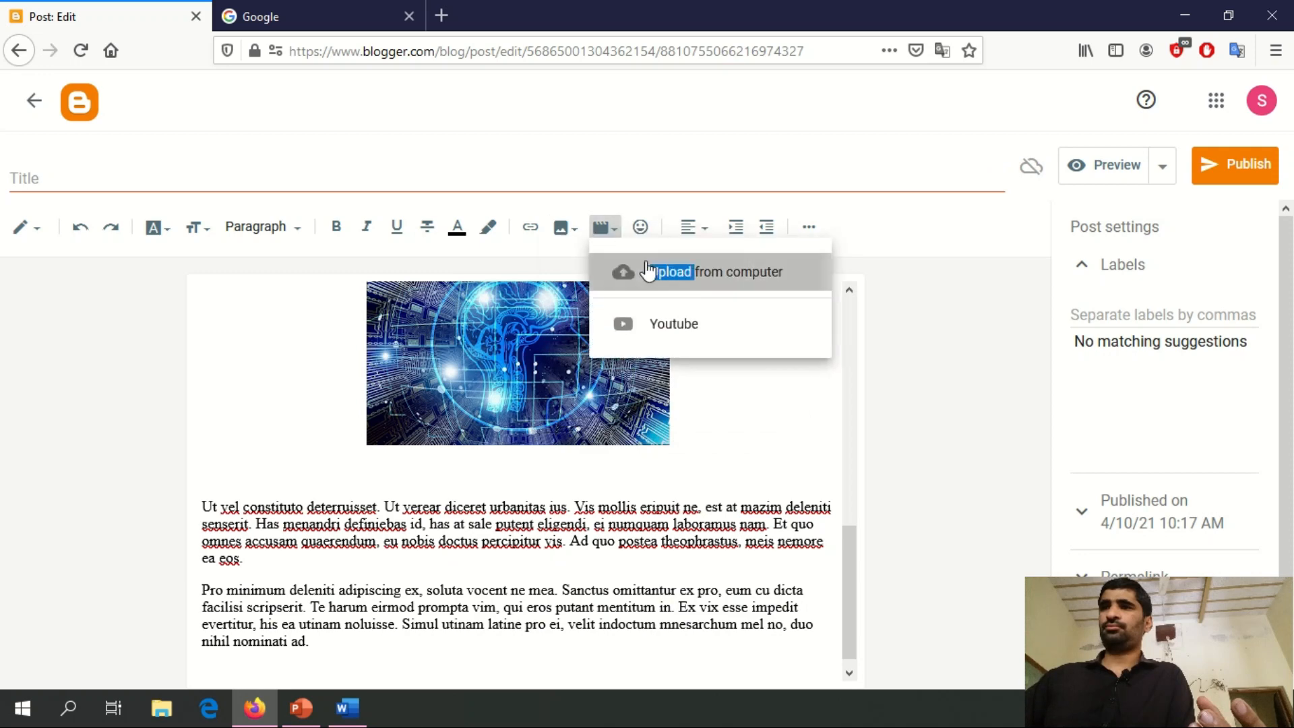
{"action": "left_click", "coordinate": [642, 269]}
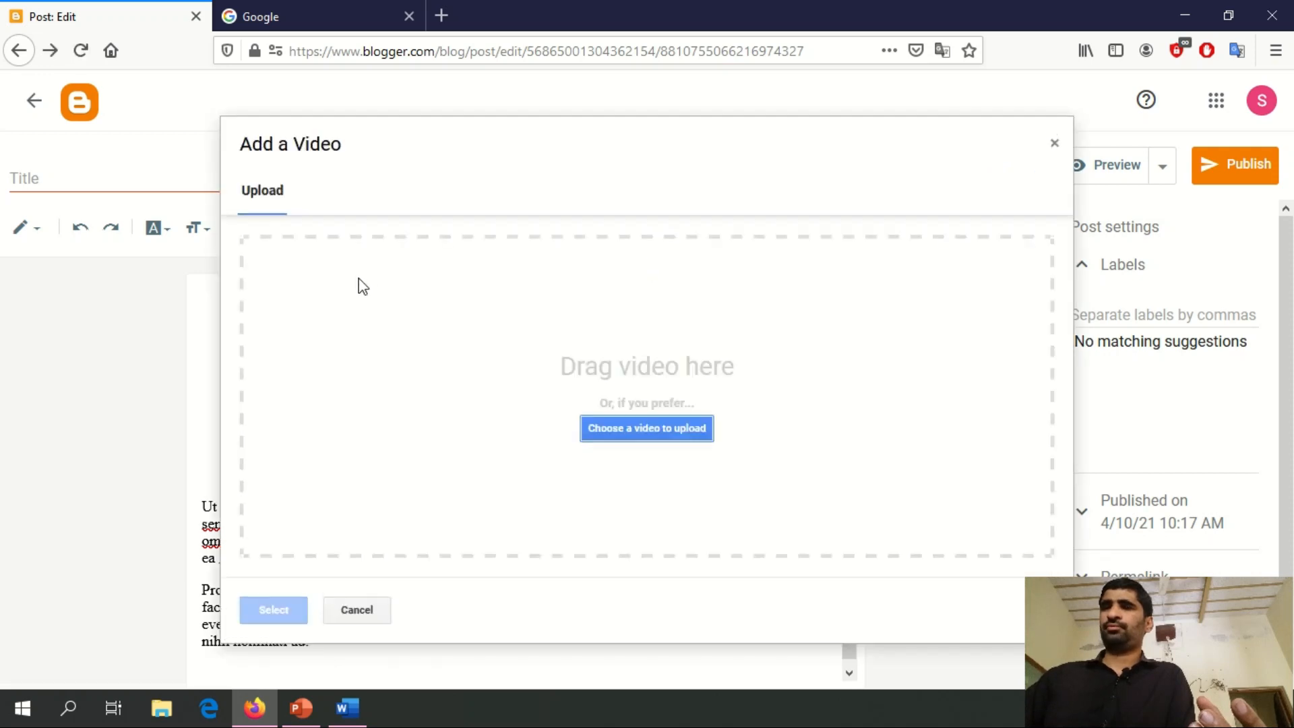
{"action": "left_click", "coordinate": [653, 423]}
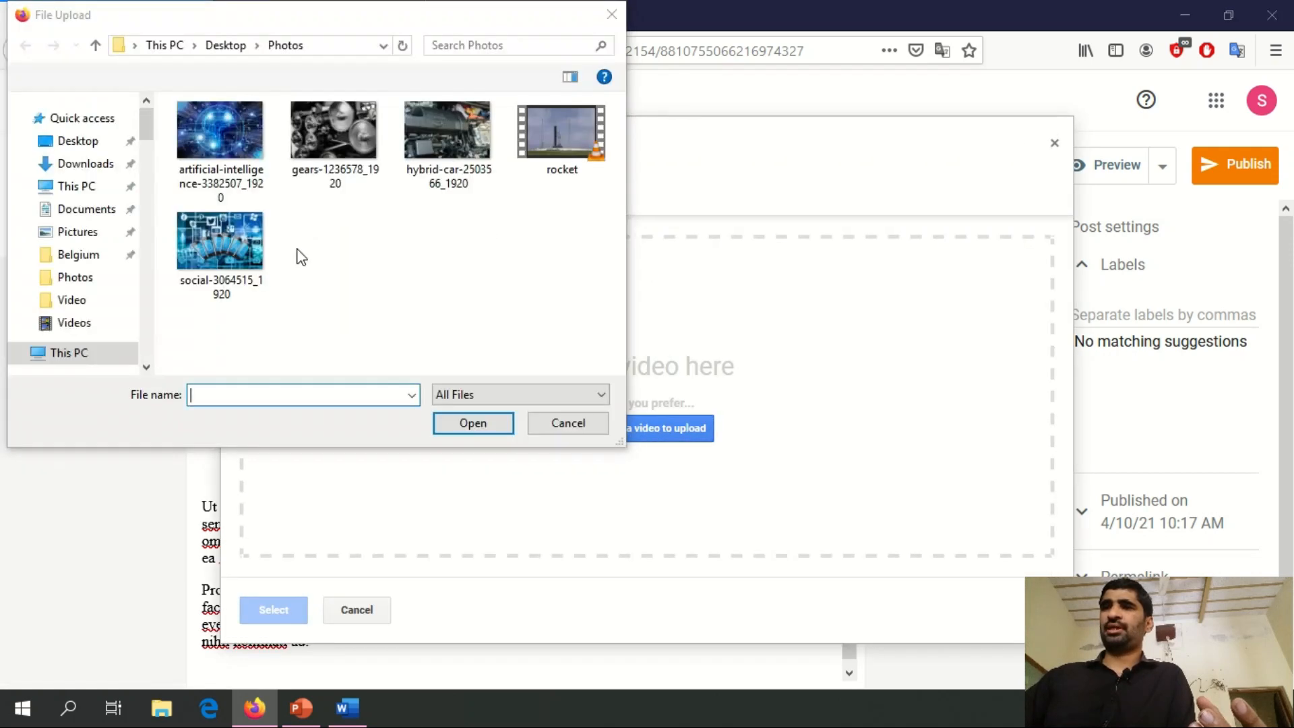
{"action": "double_click", "coordinate": [556, 139]}
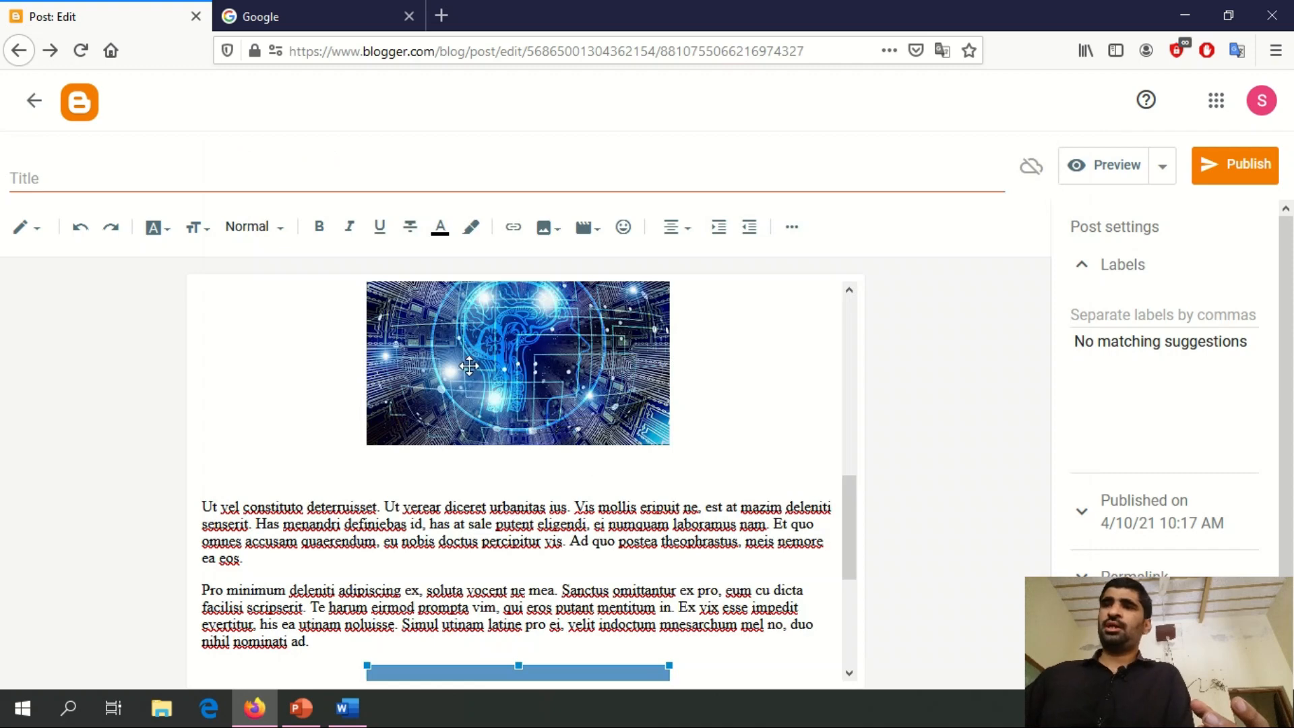
- Try left alignment on the artificial-intelligence image, then return it to centre alignment
{"action": "scroll", "coordinate": [472, 371], "scroll_direction": "up", "scroll_amount": 3}
{"action": "left_click", "coordinate": [494, 422]}
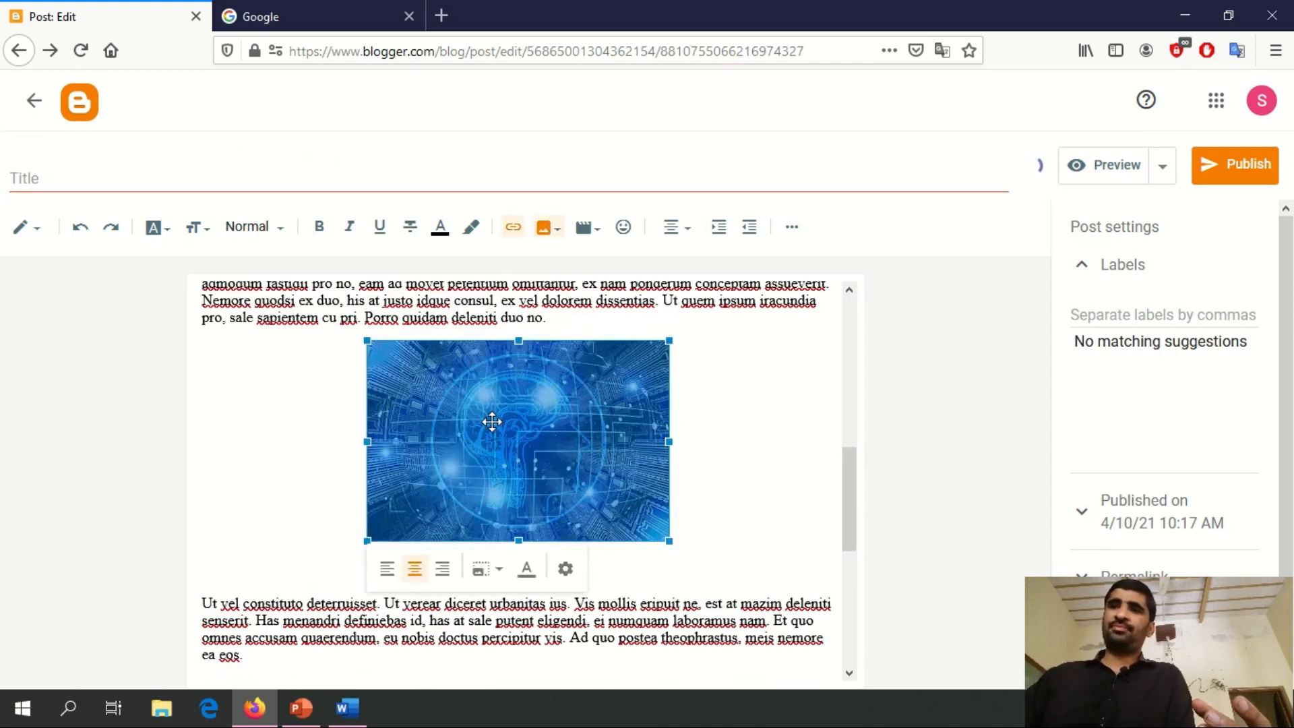
{"action": "left_click", "coordinate": [388, 569]}
{"action": "scroll", "coordinate": [346, 454], "scroll_direction": "up", "scroll_amount": 10}
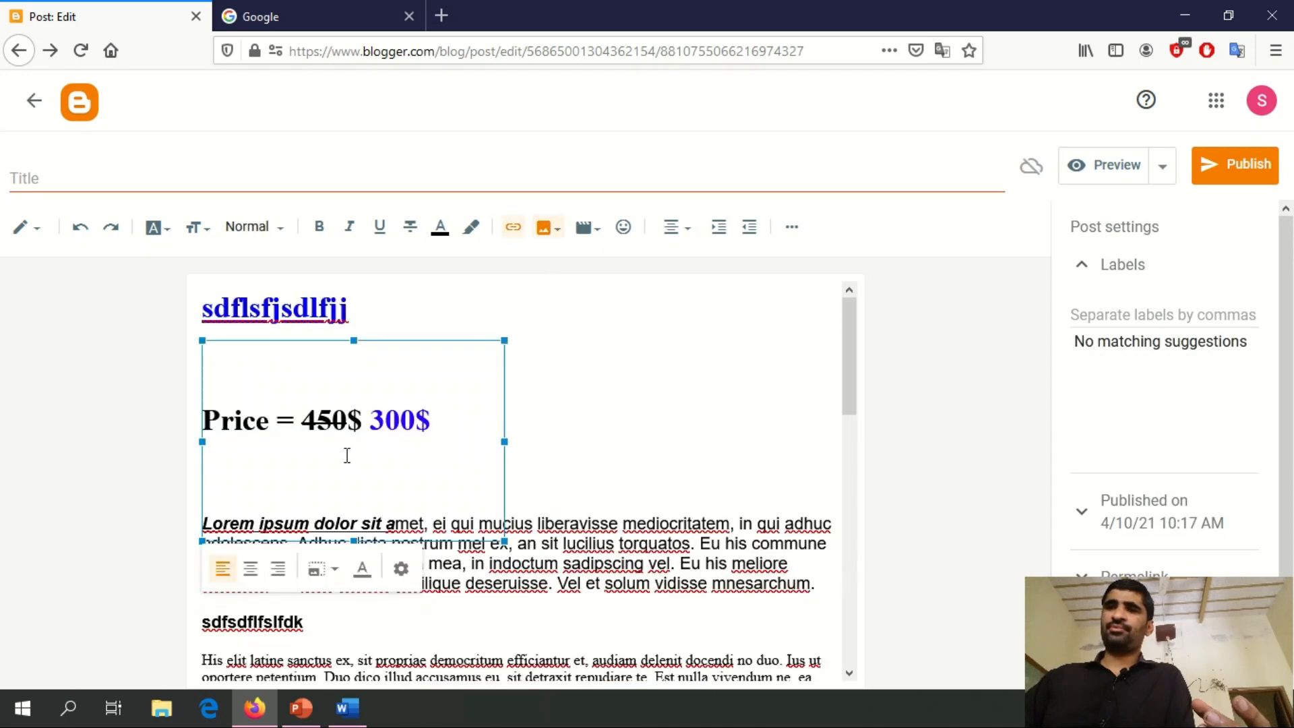
{"action": "scroll", "coordinate": [466, 578], "scroll_direction": "down", "scroll_amount": 7}
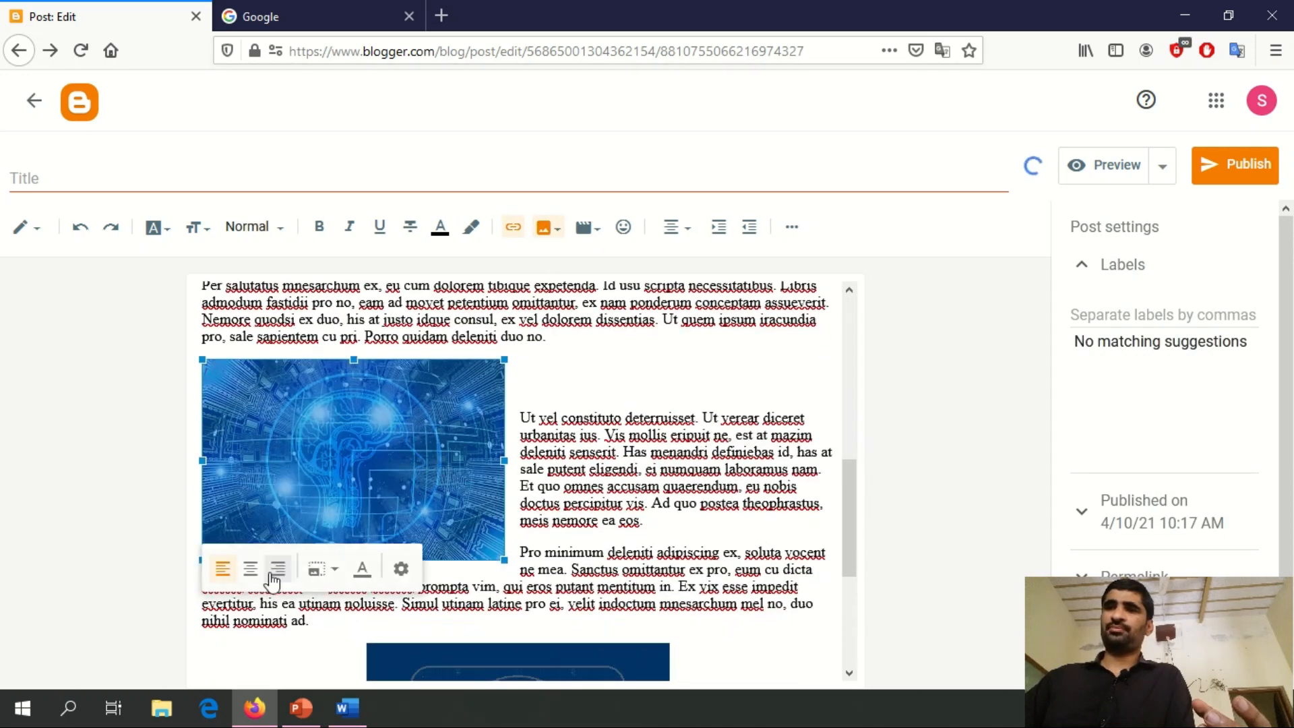
{"action": "left_click", "coordinate": [252, 572]}
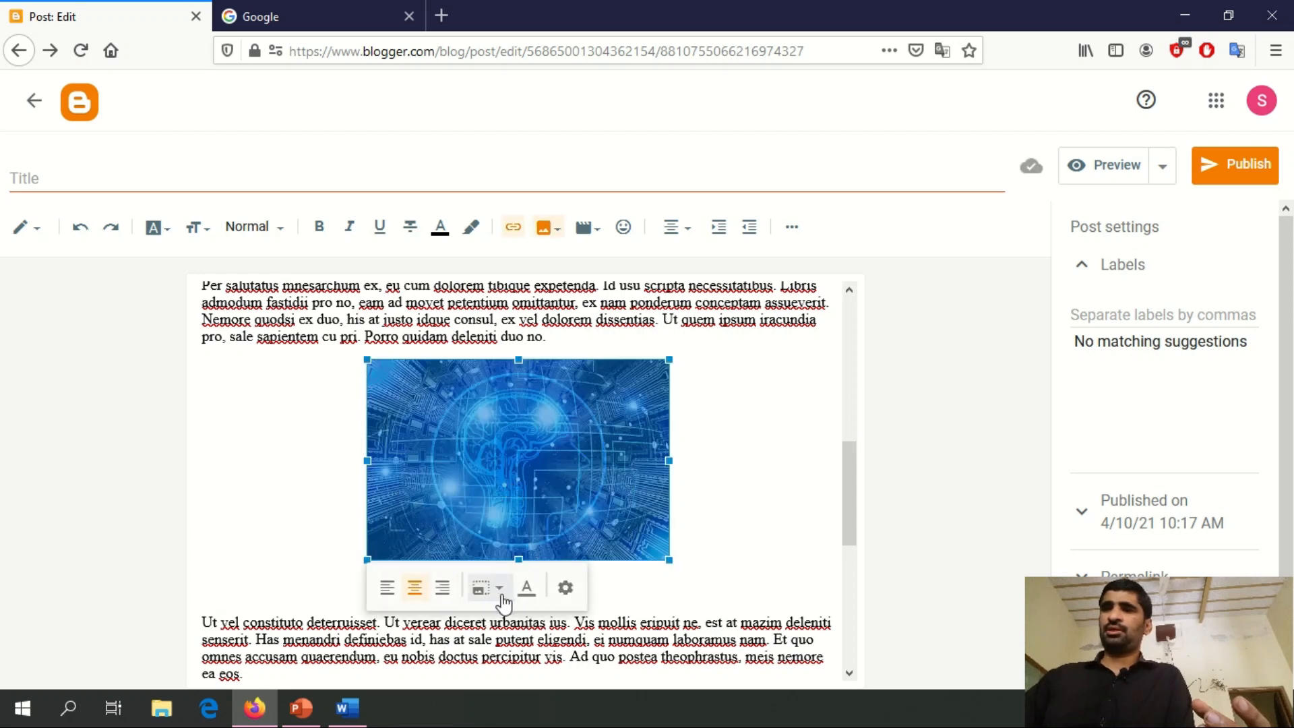
- Set the artificial-intelligence image to its Original size and turn on its caption
{"action": "left_click", "coordinate": [501, 593]}
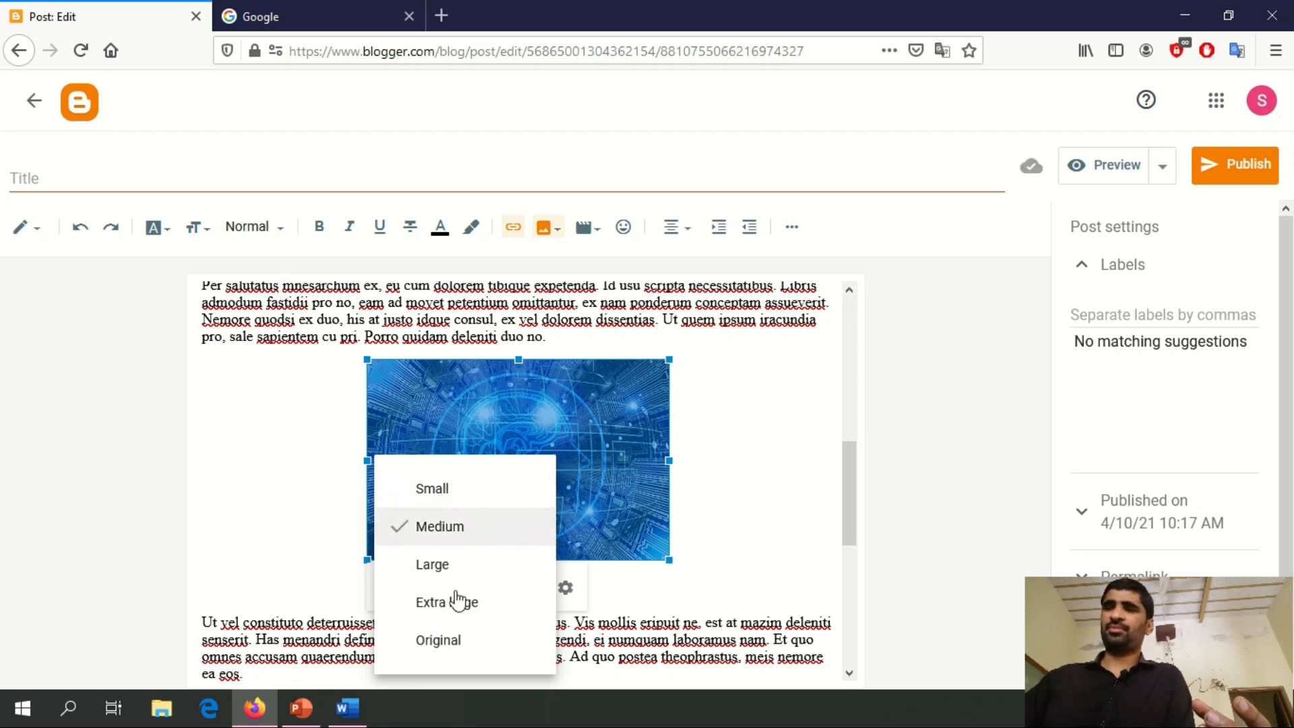
{"action": "left_click", "coordinate": [438, 640]}
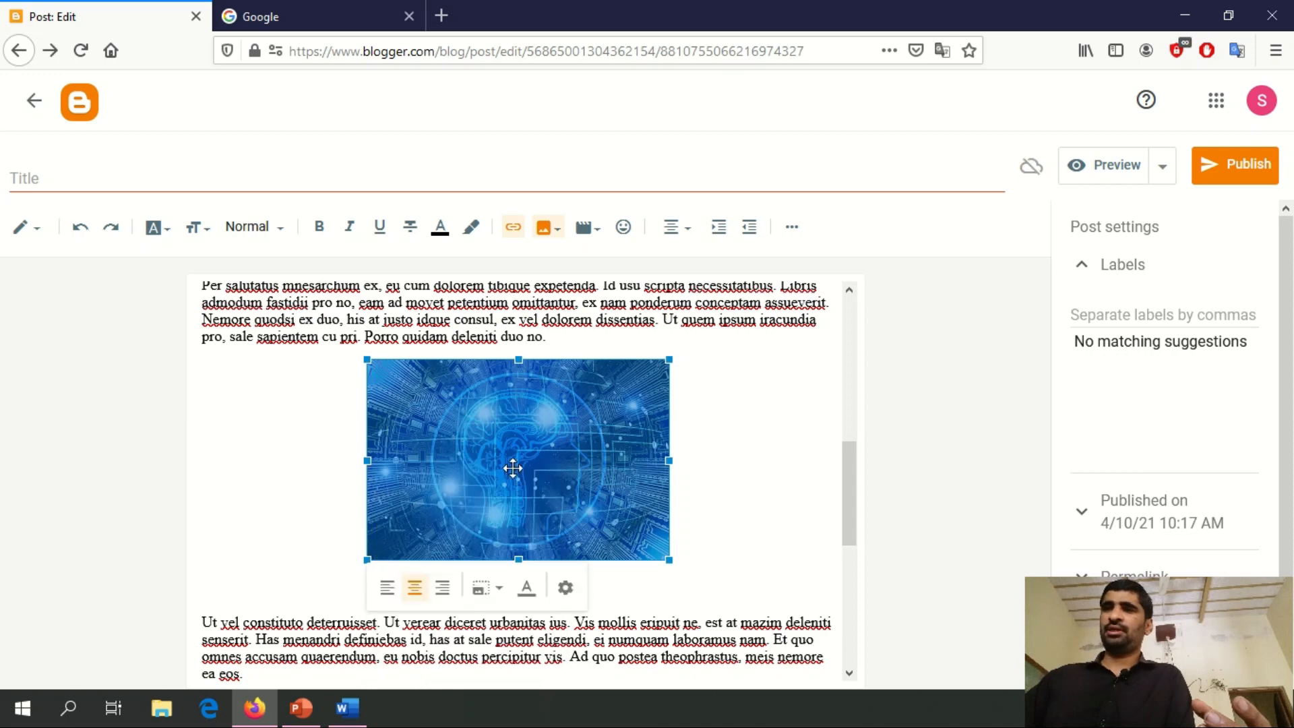
{"action": "right_click", "coordinate": [512, 468]}
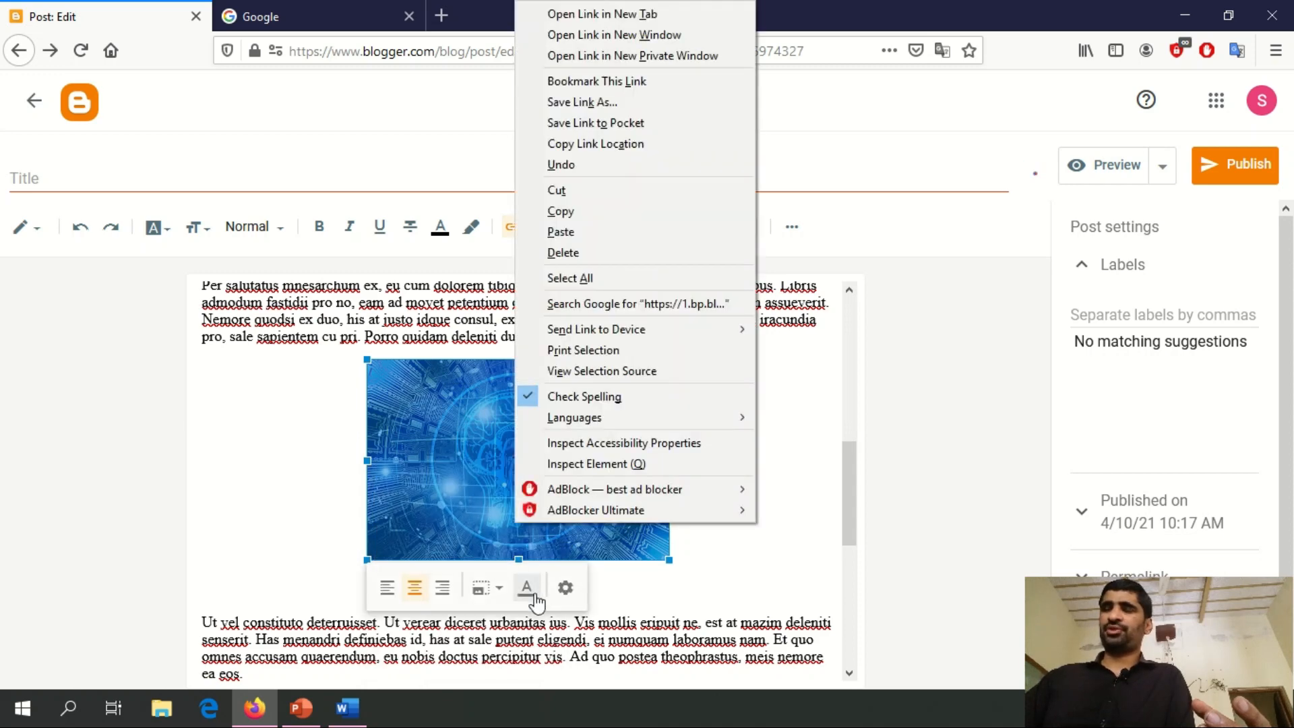
{"action": "left_click", "coordinate": [528, 590]}
{"action": "scroll", "coordinate": [564, 457], "scroll_direction": "down", "scroll_amount": 5}
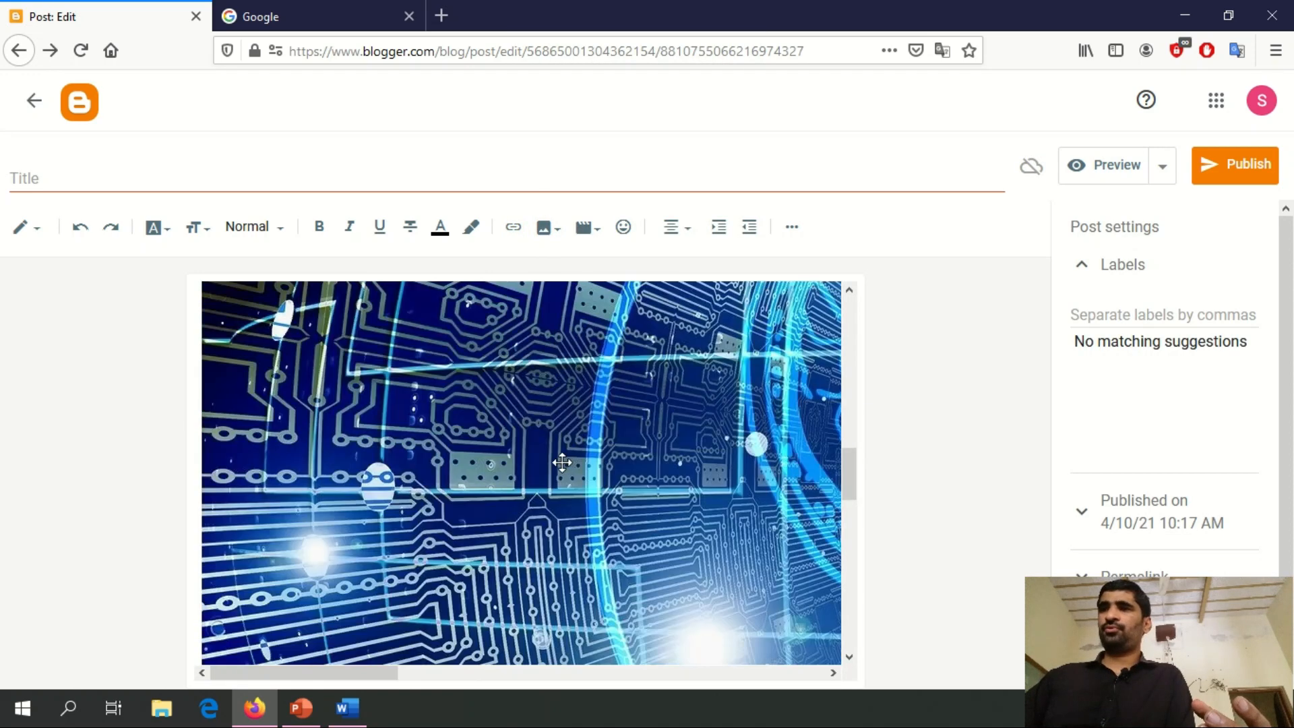
- Set the captioned artificial-intelligence image's size to Medium
{"action": "right_click", "coordinate": [514, 409]}
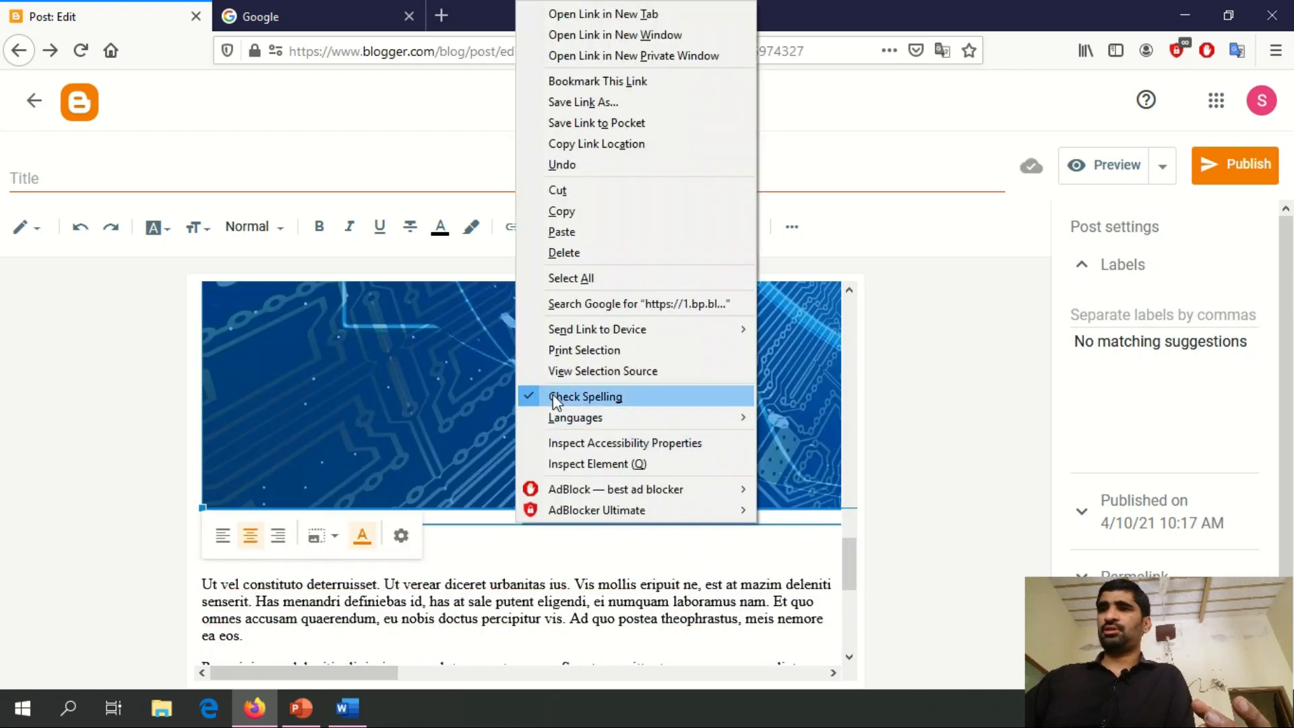
{"action": "left_click", "coordinate": [560, 397]}
{"action": "left_click", "coordinate": [330, 536]}
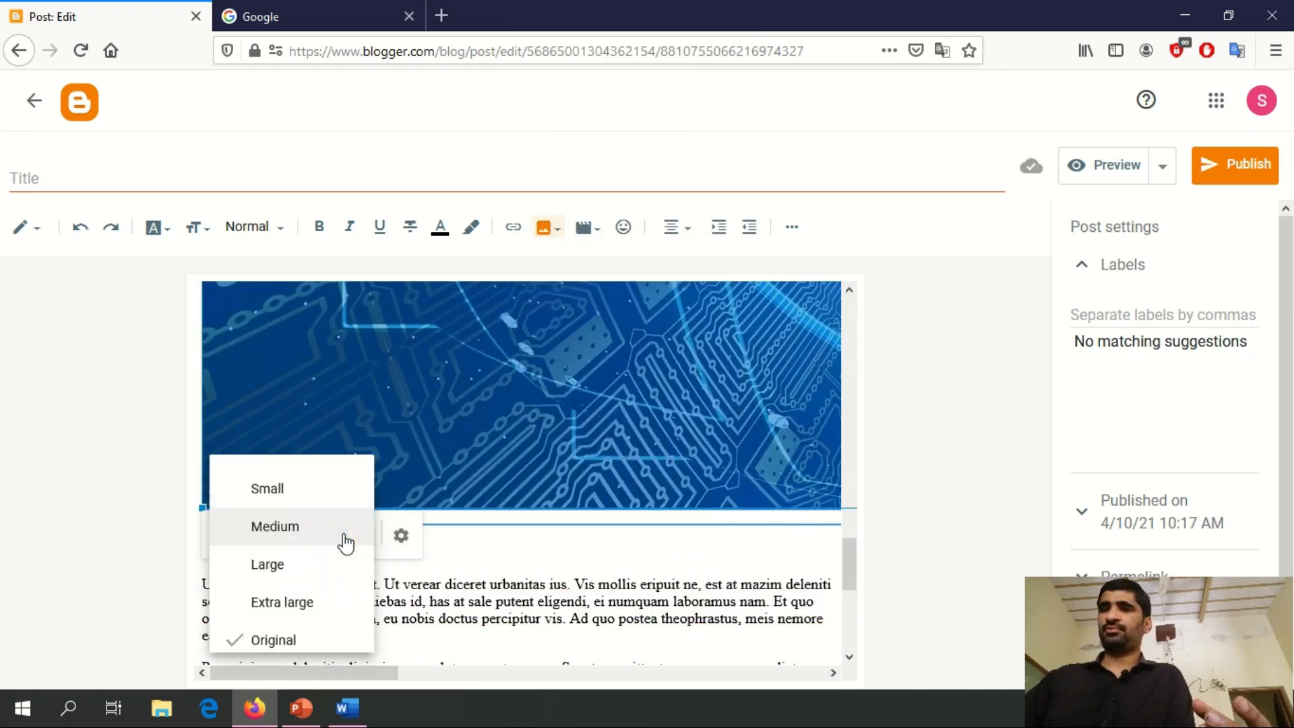
{"action": "left_click", "coordinate": [303, 565]}
{"action": "scroll", "coordinate": [465, 448], "scroll_direction": "up", "scroll_amount": 4}
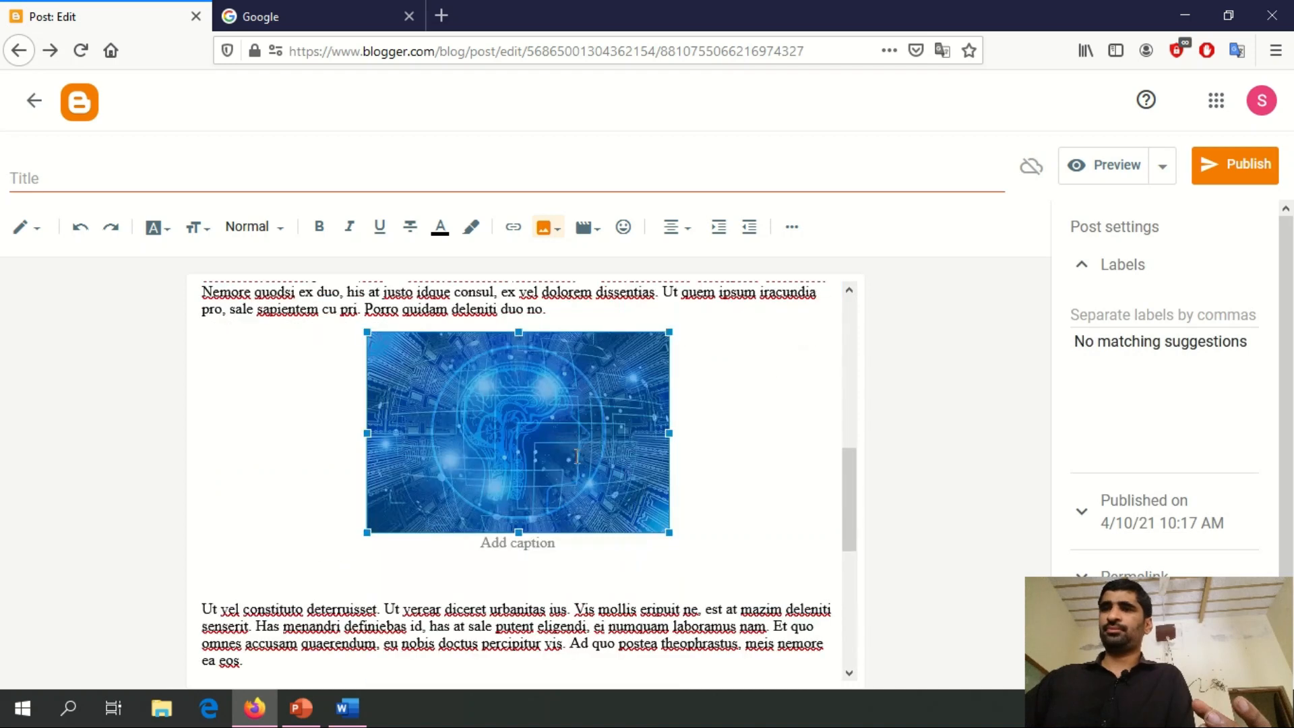
- Give the artificial-intelligence image the alt text "Tutorial" and the title text "Image", and apply the changes
{"action": "left_click", "coordinate": [494, 464]}
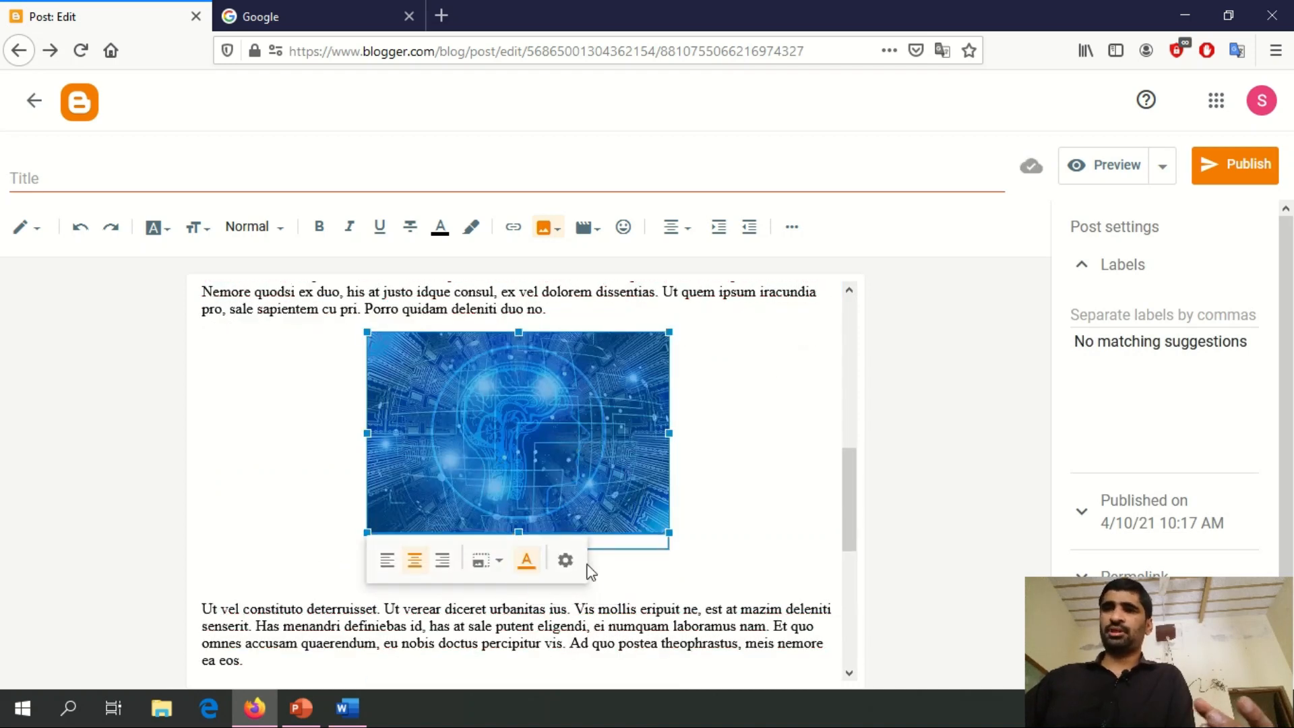
{"action": "left_click", "coordinate": [567, 564]}
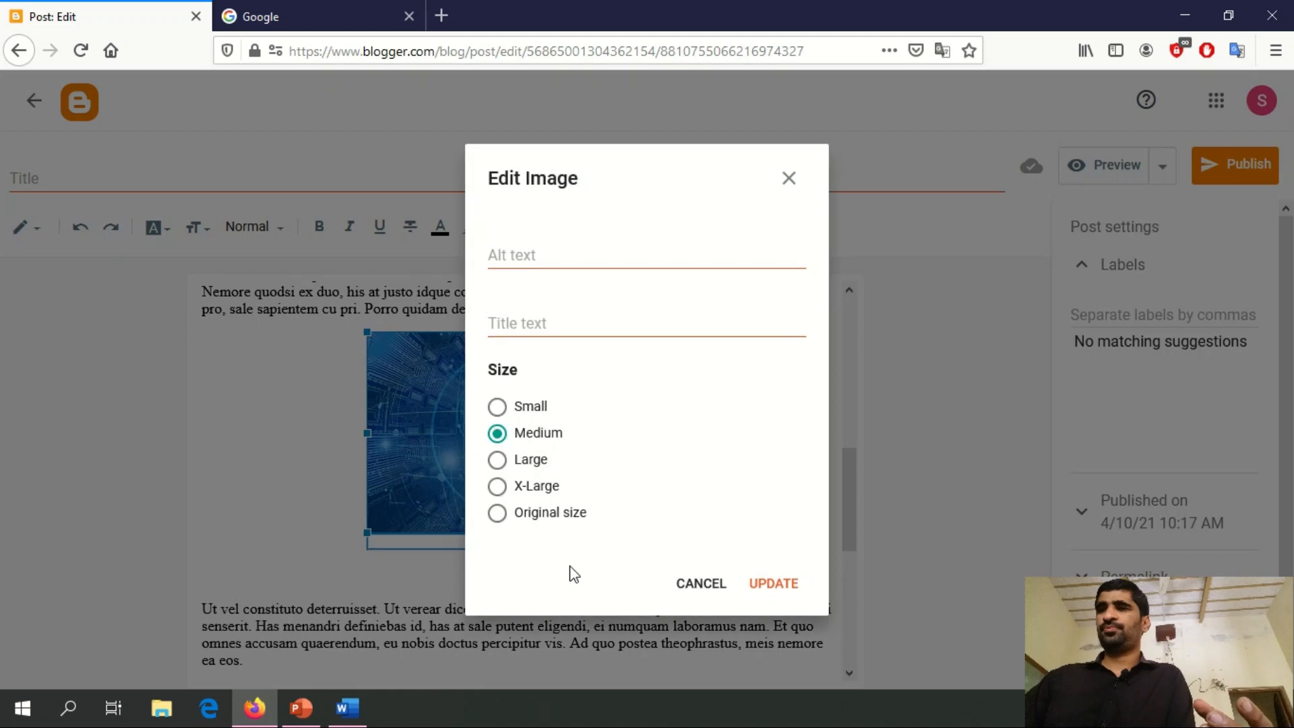
{"action": "left_click", "coordinate": [538, 256]}
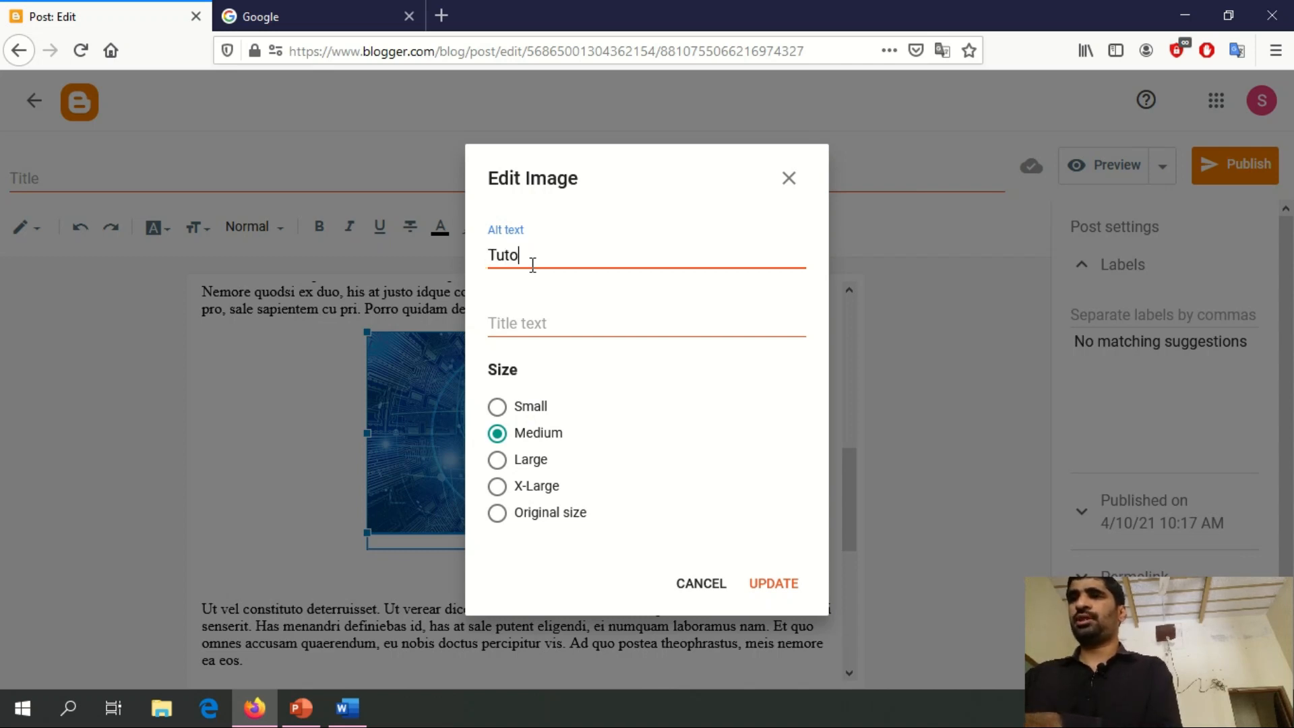
{"action": "type", "text": "Tutorial"}
{"action": "key", "text": "Tab"}
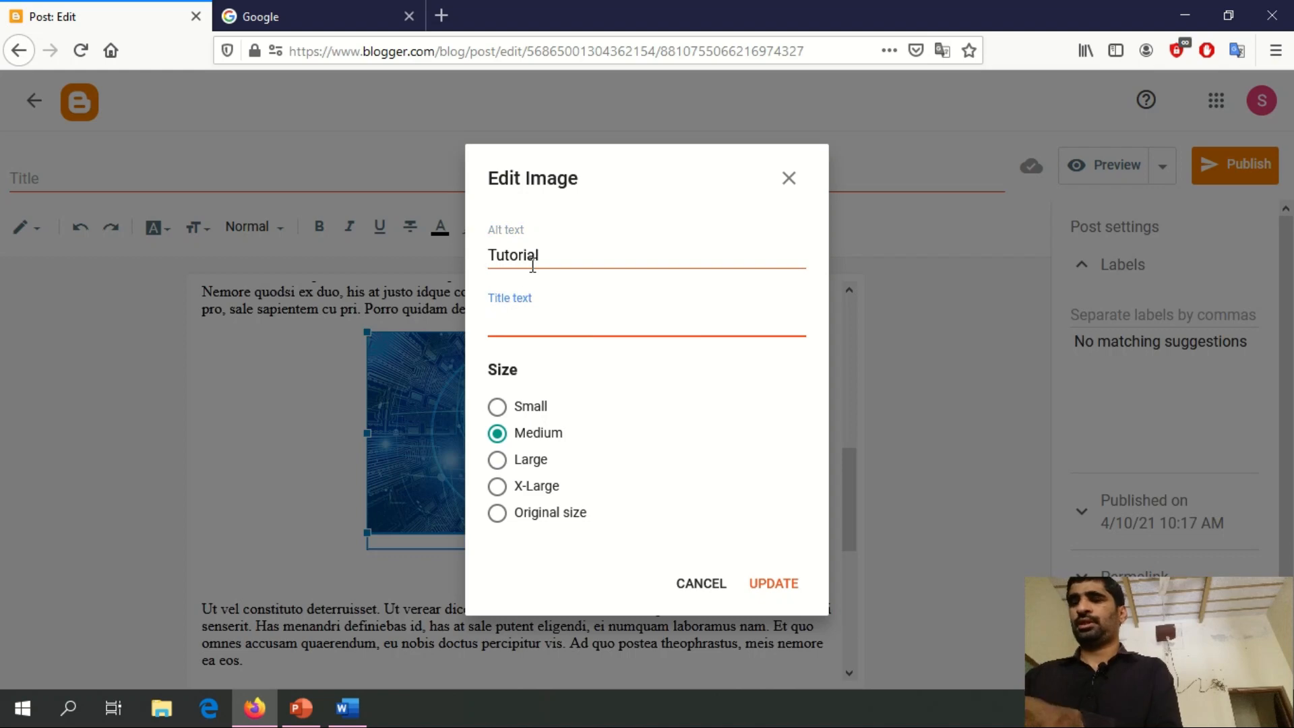
{"action": "type", "text": "Image"}
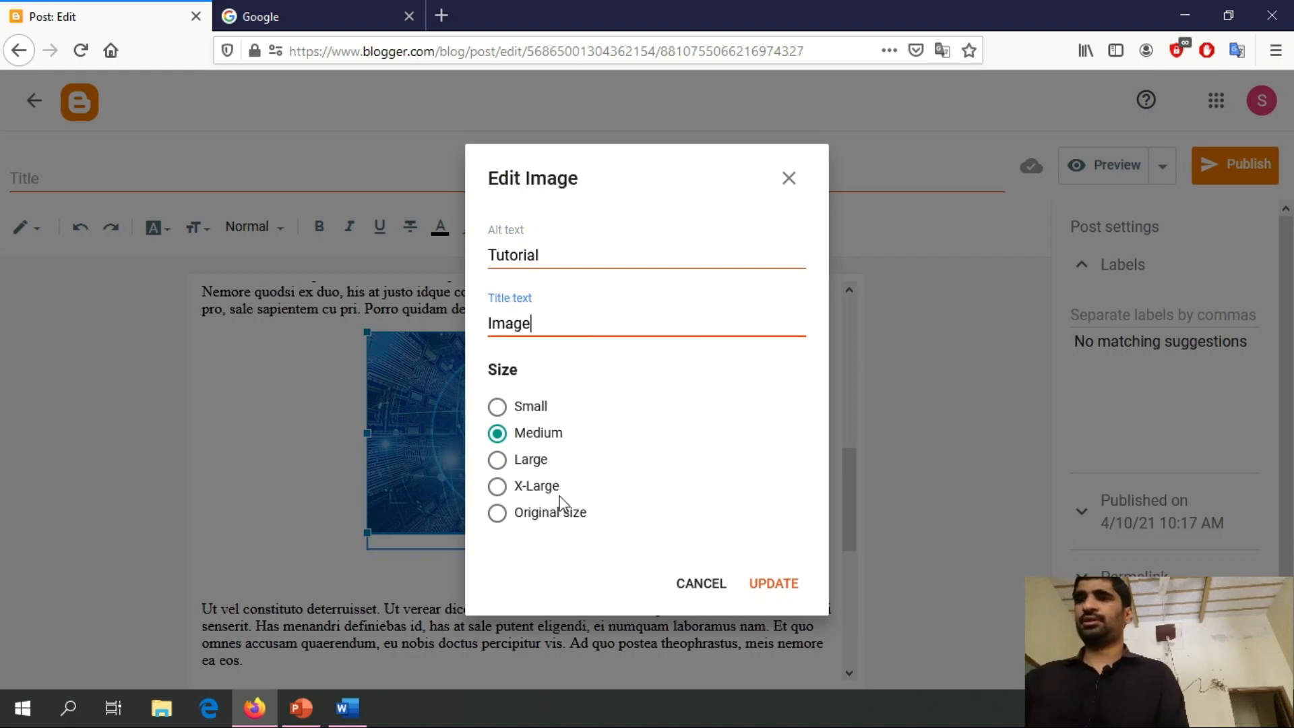
{"action": "left_click", "coordinate": [773, 584]}
- Examine the inserted video below the paragraph starting "Pro minimum deleniti" by selecting and deselecting it
{"action": "scroll", "coordinate": [641, 584], "scroll_direction": "down", "scroll_amount": 6}
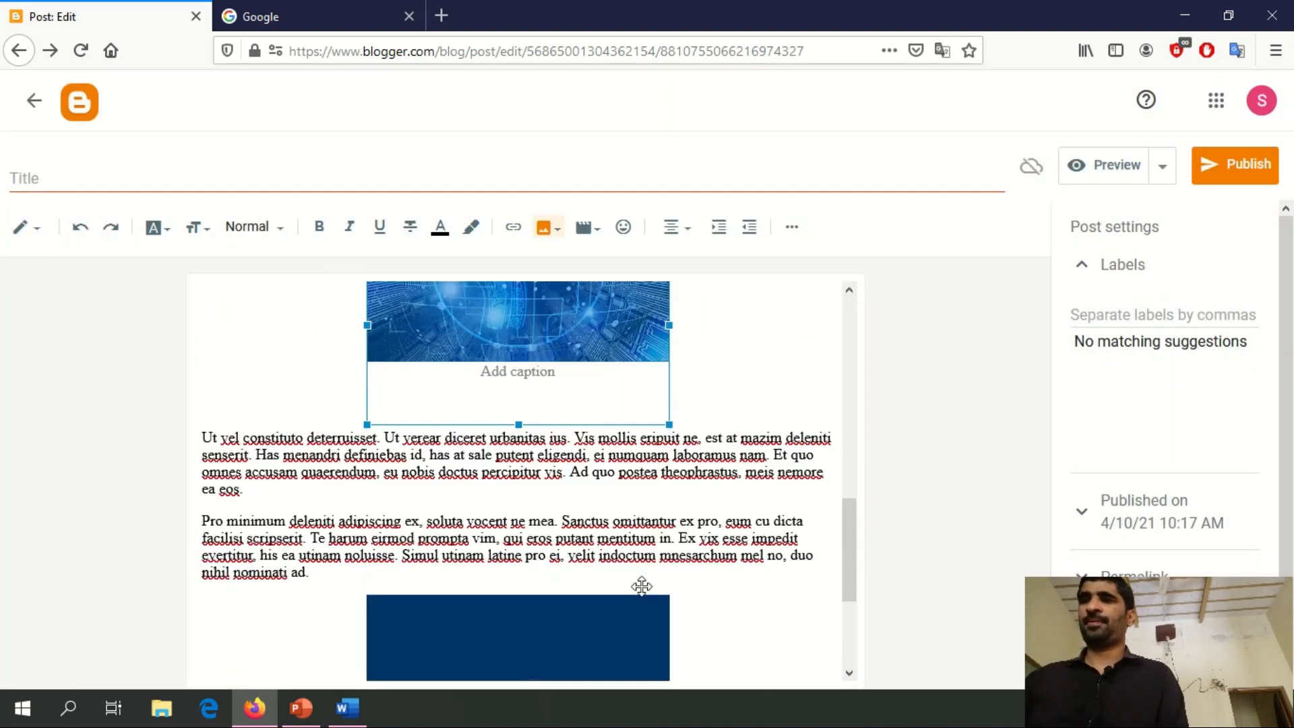
{"action": "right_click", "coordinate": [521, 467]}
{"action": "left_click", "coordinate": [341, 515]}
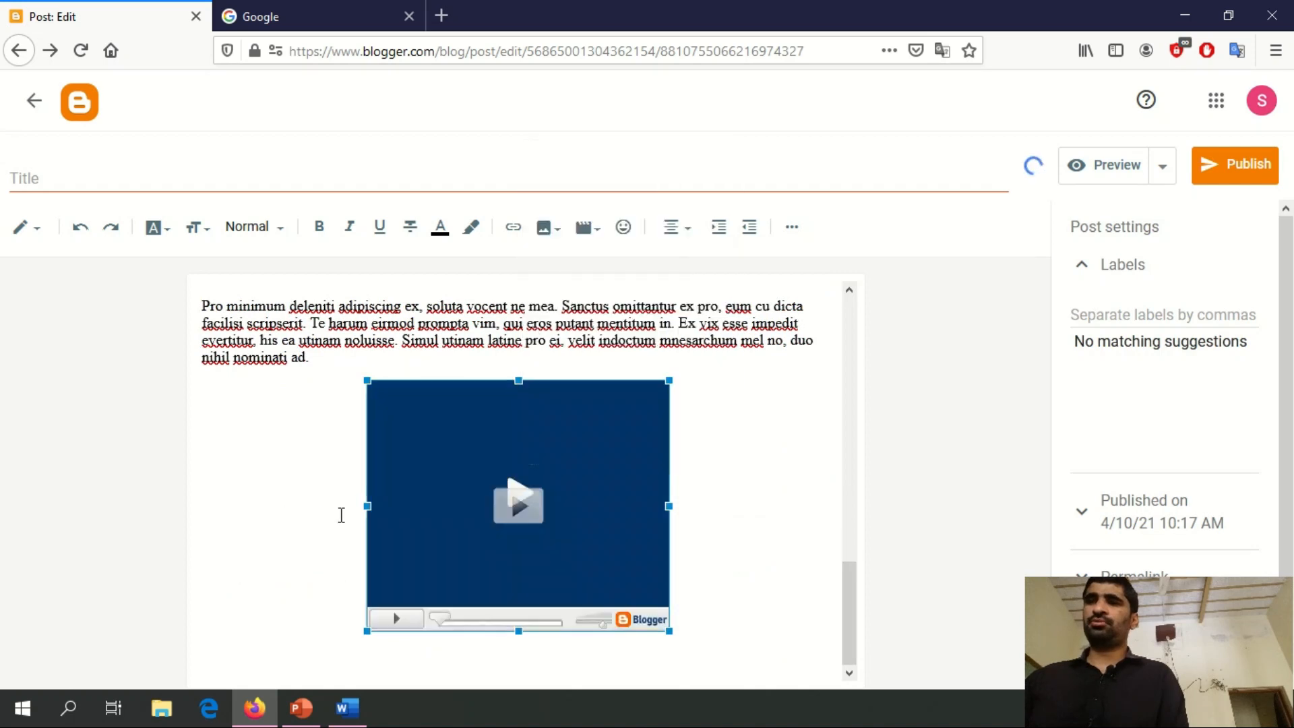
{"action": "left_click", "coordinate": [458, 524]}
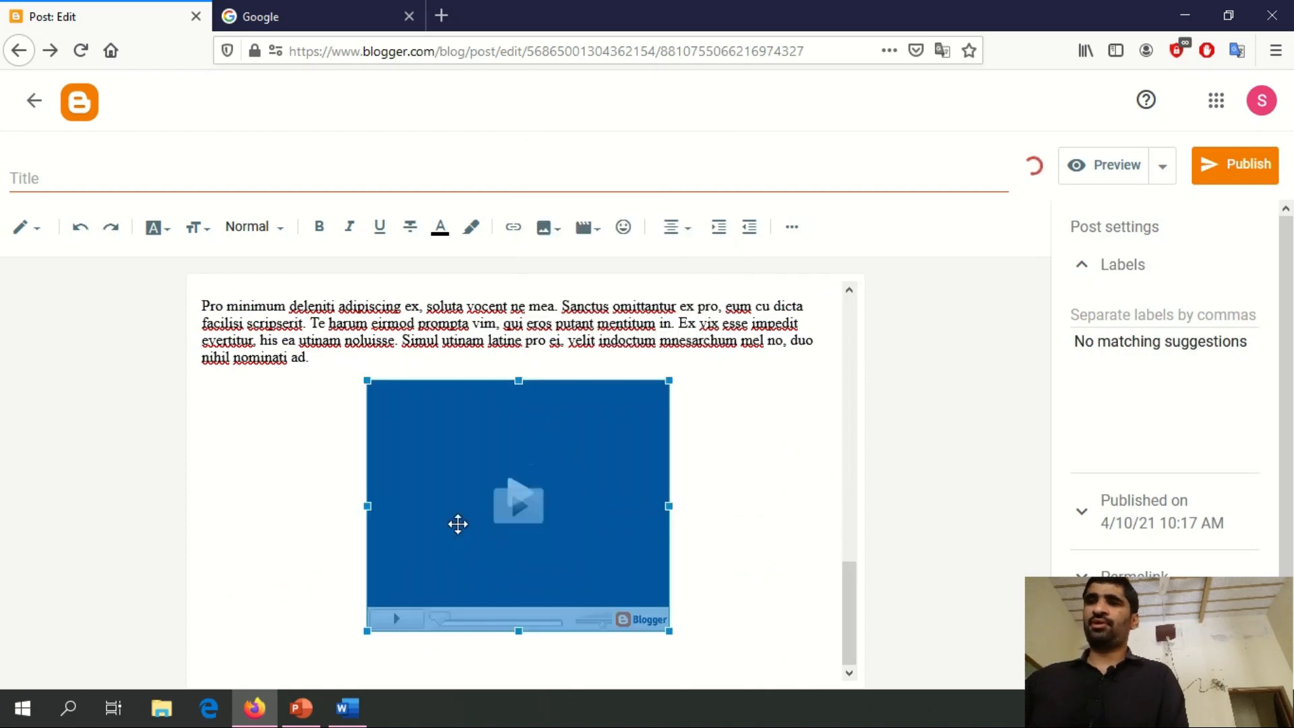
{"action": "left_click", "coordinate": [749, 466]}
- Review the editor's additional formatting options, such as Quote text, from the beginning of the post
{"action": "scroll", "coordinate": [740, 465], "scroll_direction": "up", "scroll_amount": 10}
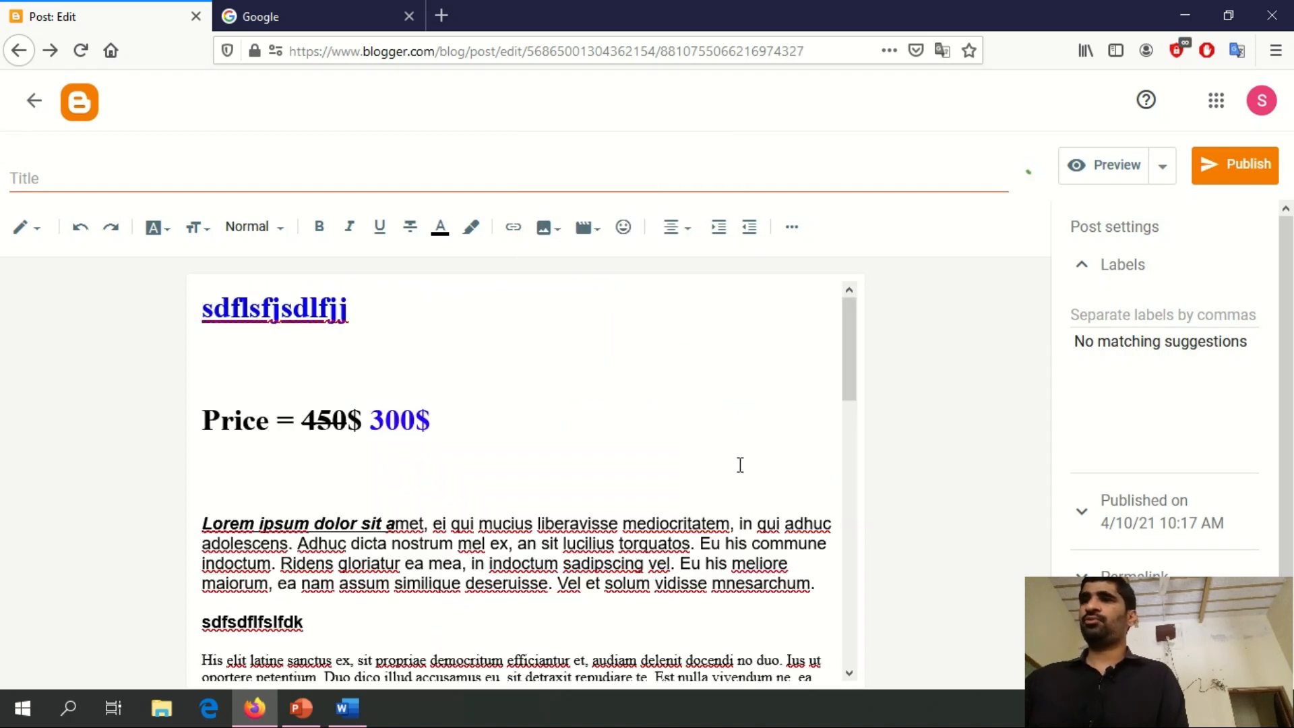
{"action": "left_click", "coordinate": [792, 227]}
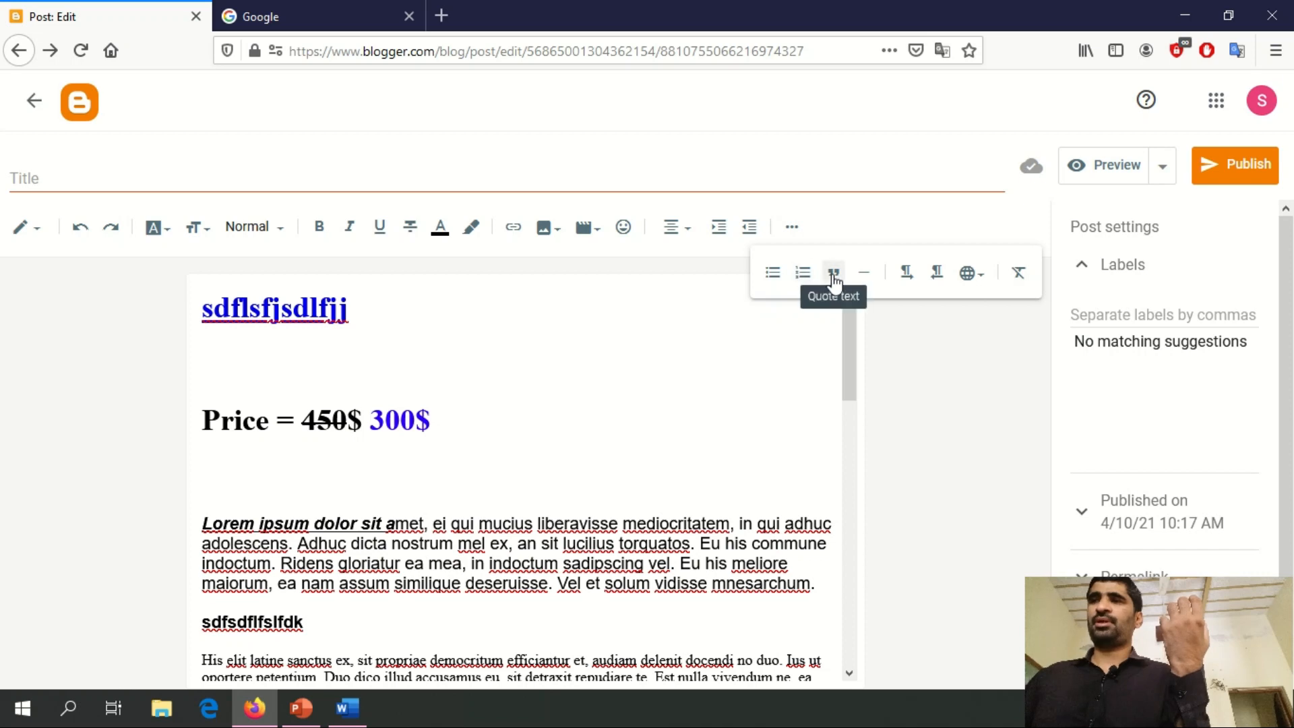
{"action": "left_click", "coordinate": [720, 397]}
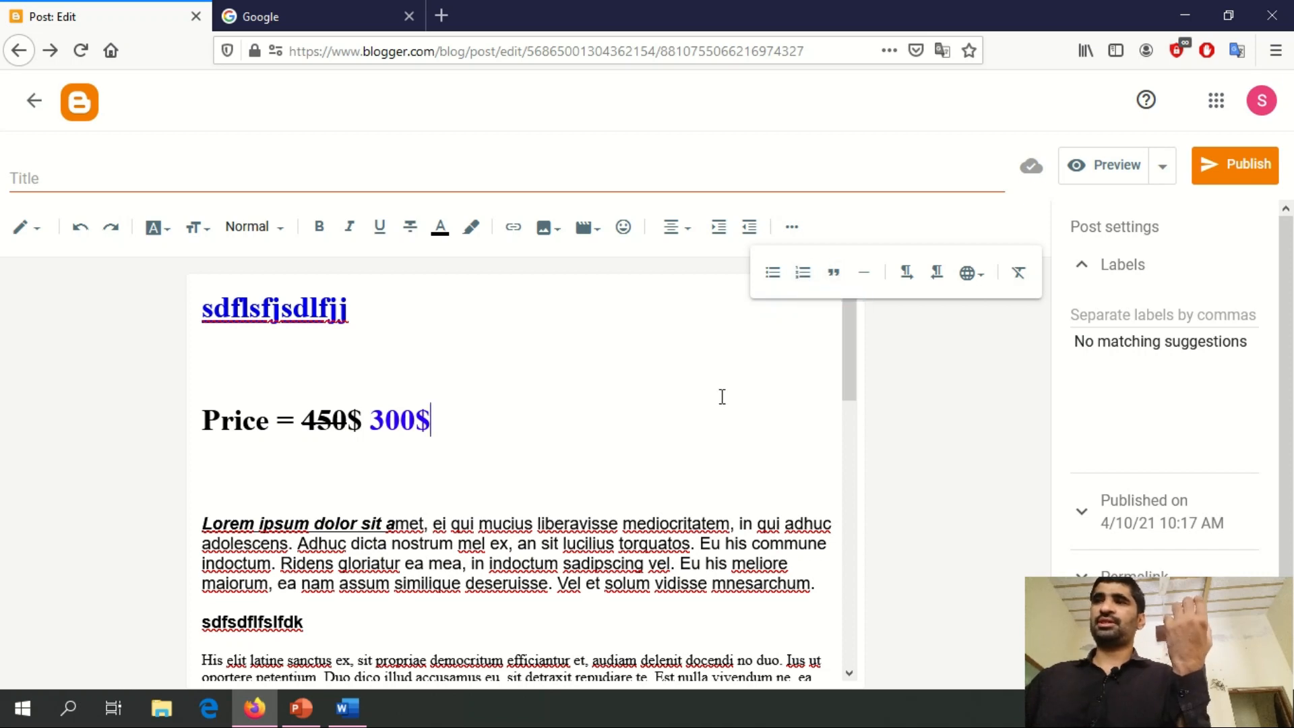
- Publish the post to the blog and confirm the publication
{"action": "left_click", "coordinate": [1248, 168]}
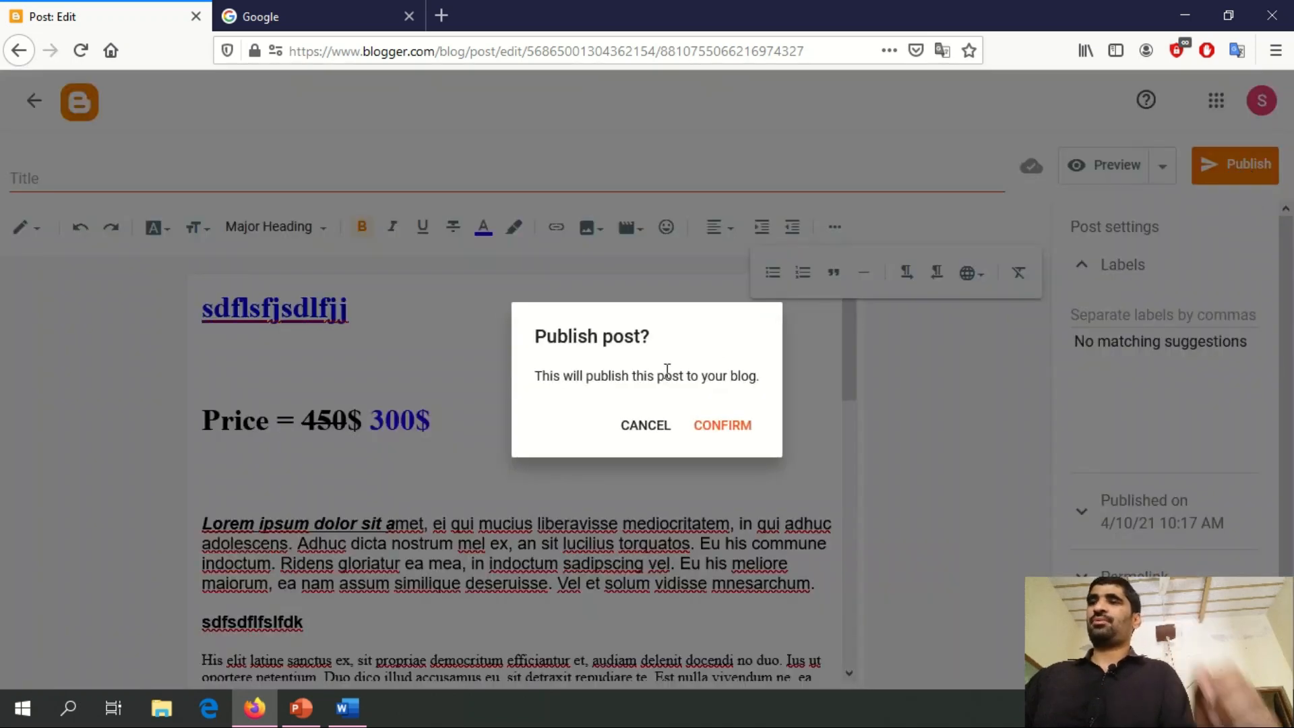
{"action": "left_click", "coordinate": [725, 426]}
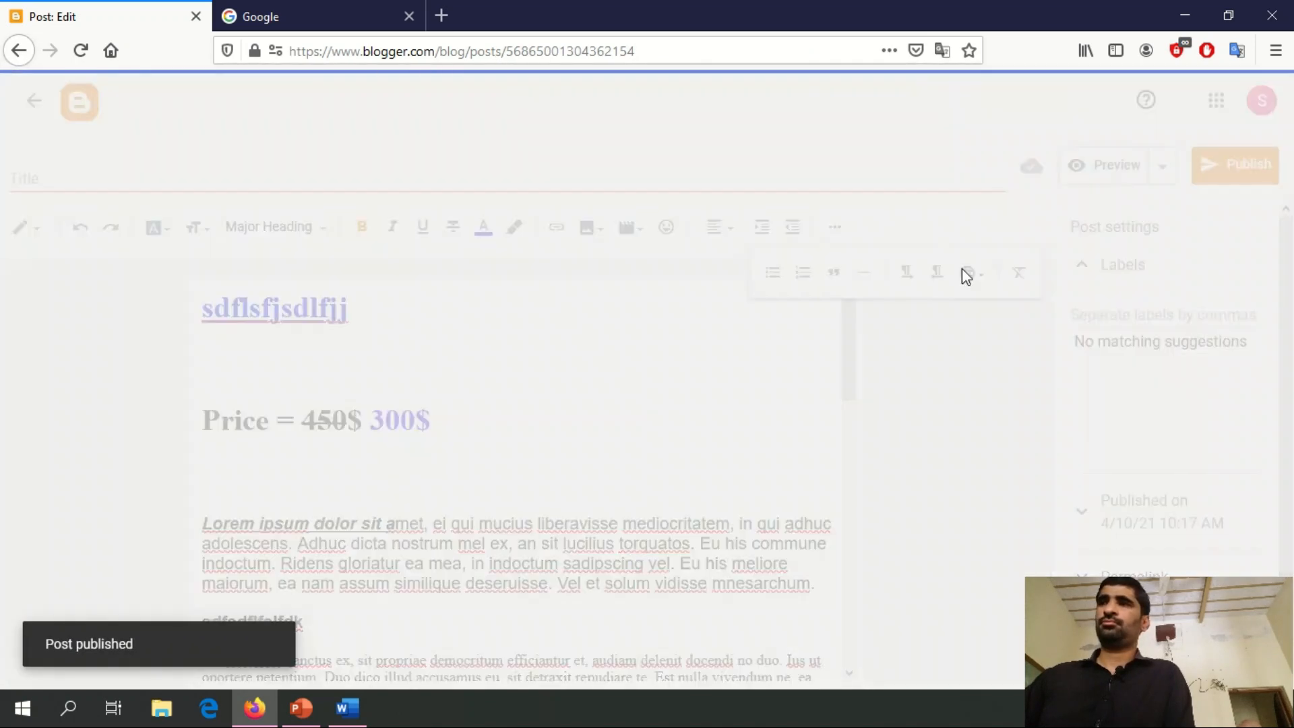
- Open the live blog, go to the full published post, and examine its text, image and rocket video
{"action": "scroll", "coordinate": [240, 422], "scroll_direction": "down", "scroll_amount": 3}
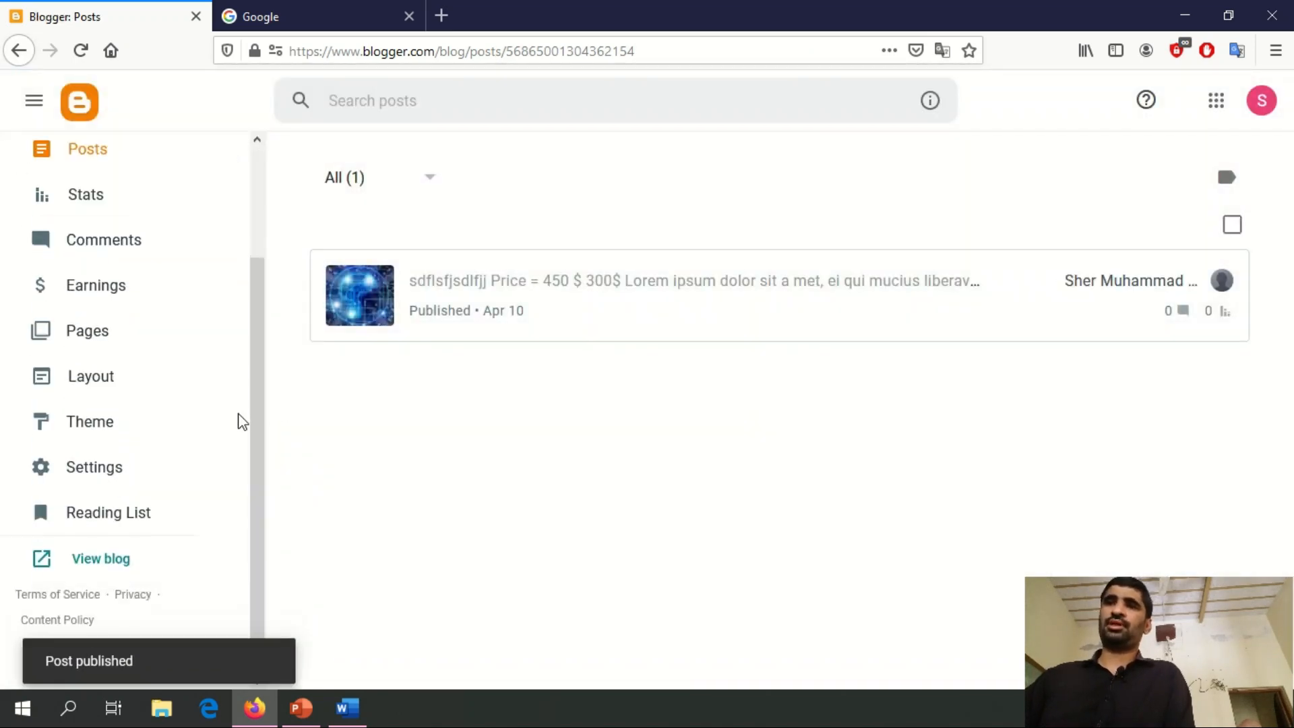
{"action": "left_click", "coordinate": [98, 566]}
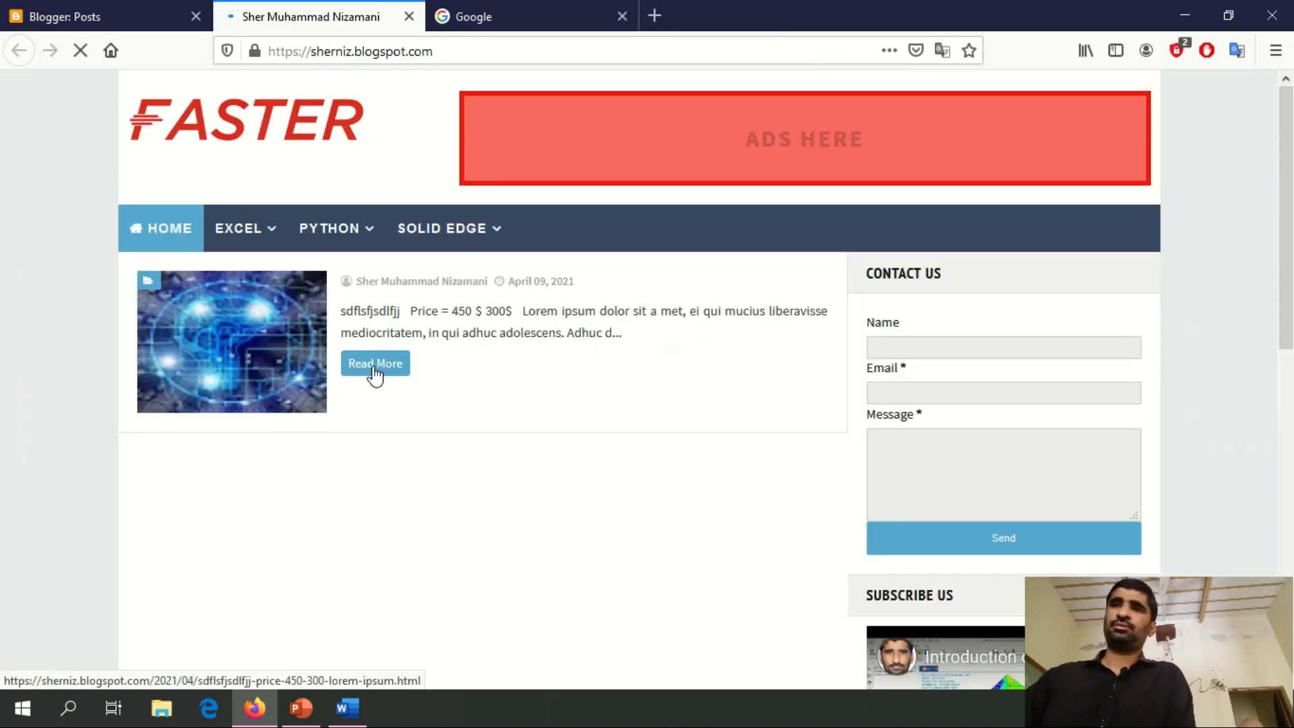
{"action": "left_click", "coordinate": [375, 364]}
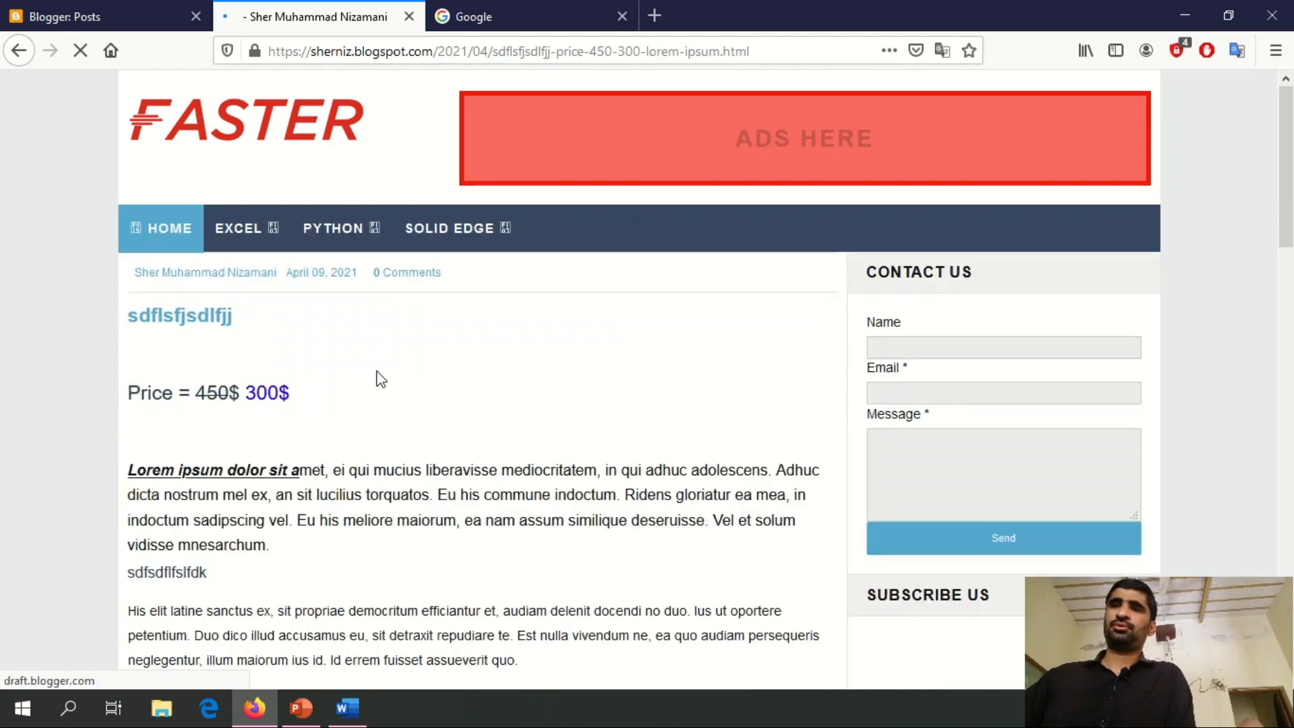
{"action": "scroll", "coordinate": [377, 370], "scroll_direction": "down", "scroll_amount": 5}
{"action": "scroll", "coordinate": [382, 378], "scroll_direction": "down", "scroll_amount": 9}
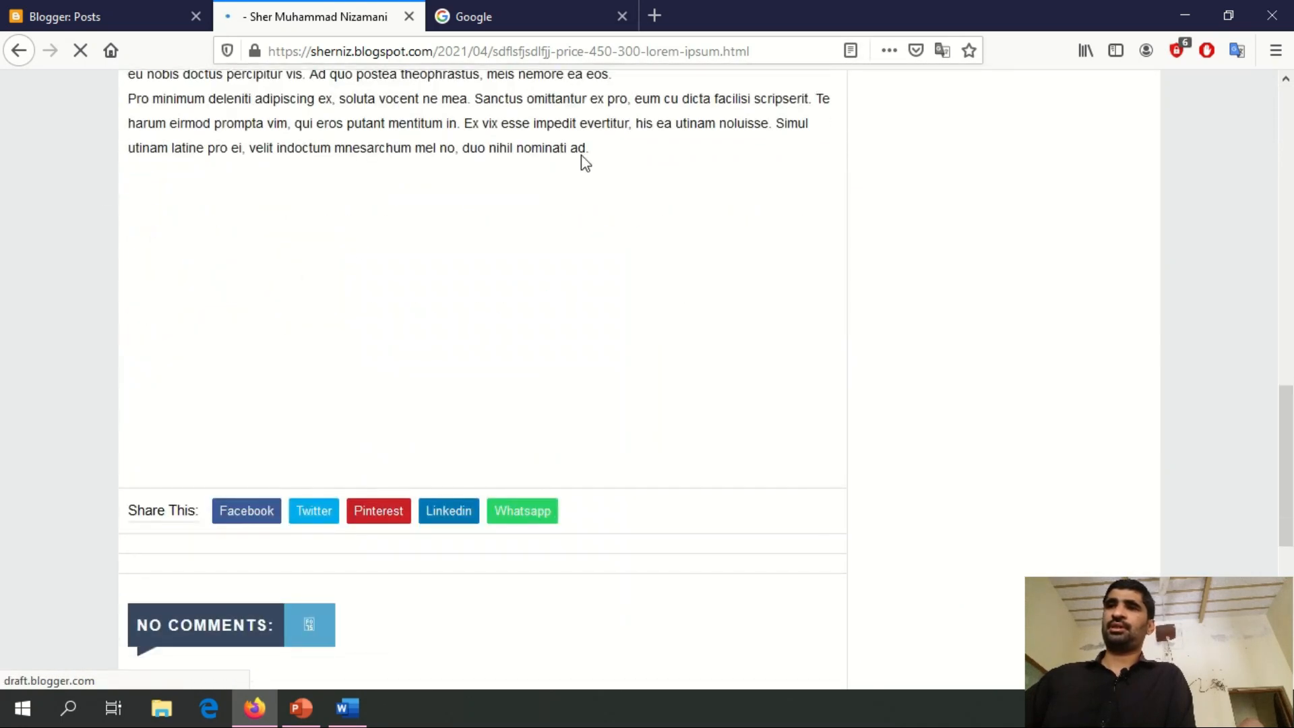
{"action": "scroll", "coordinate": [191, 211], "scroll_direction": "up", "scroll_amount": 5}
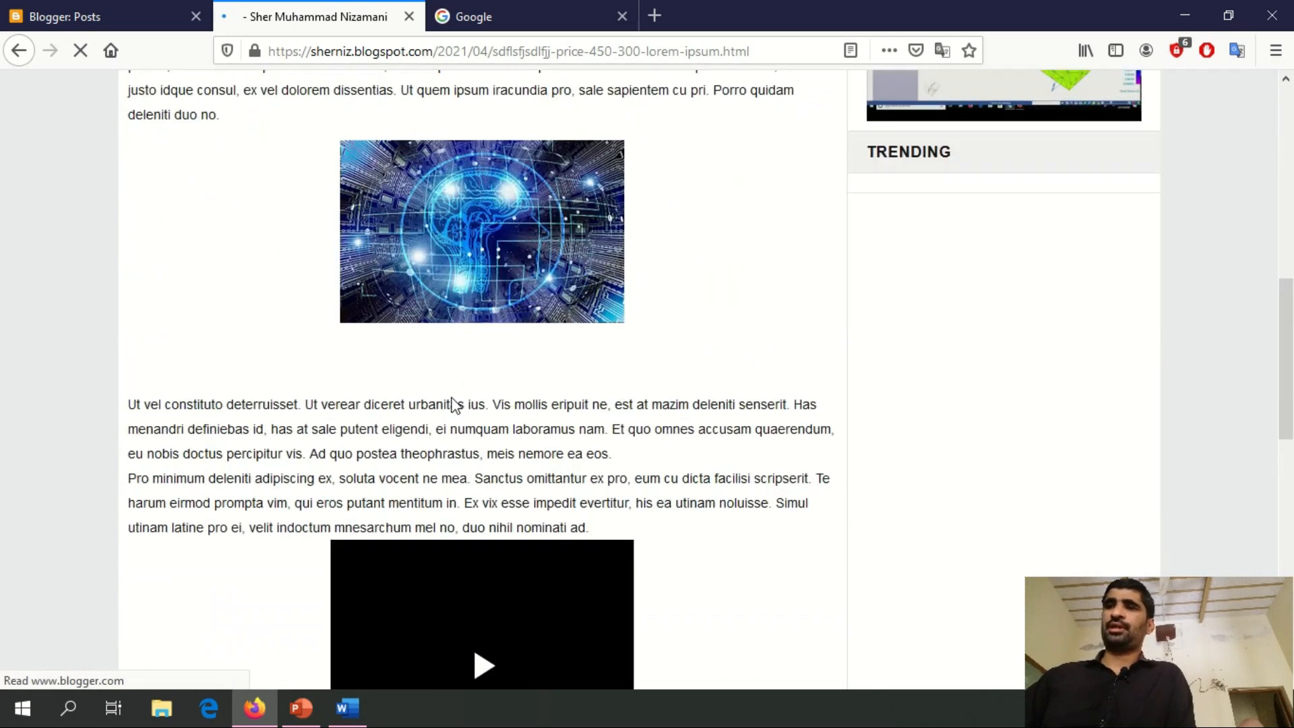
{"action": "scroll", "coordinate": [448, 371], "scroll_direction": "down", "scroll_amount": 5}
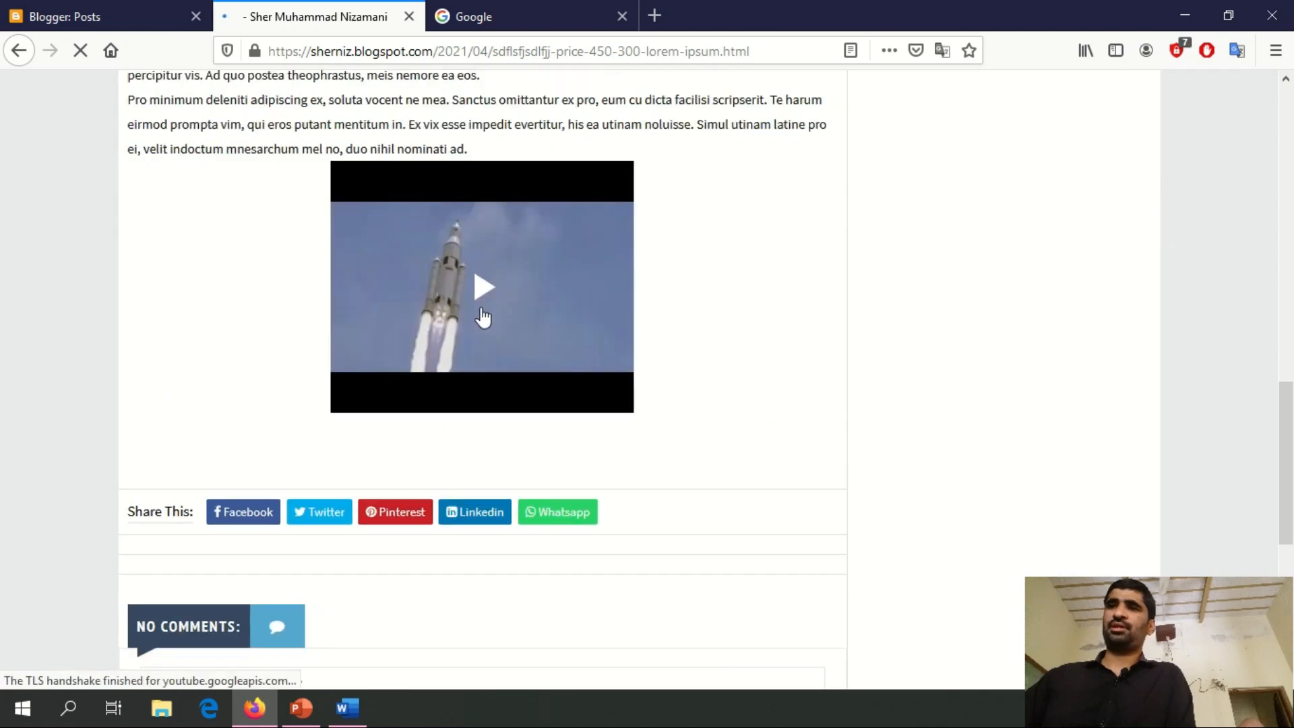
- Play the published post's rocket video, skipping forward to 0:07 and further, and review the whole post from its heading down to the video
{"action": "left_click", "coordinate": [482, 280]}
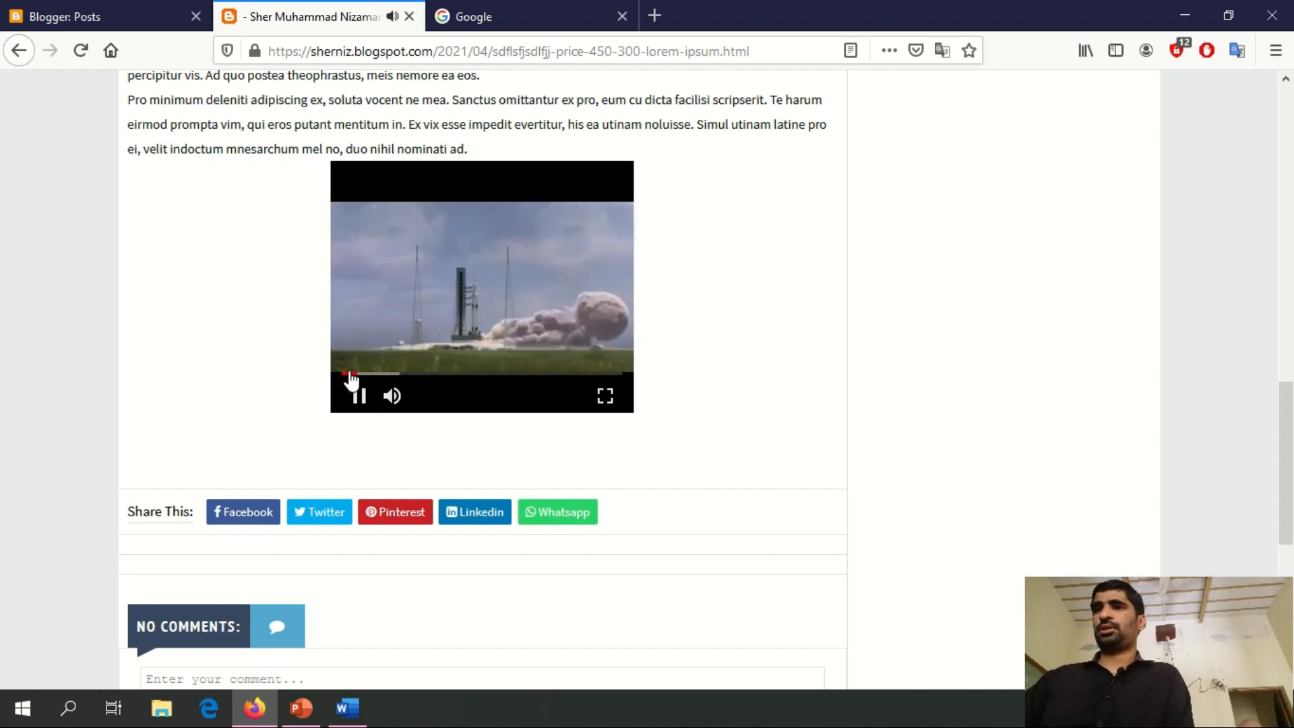
{"action": "left_click", "coordinate": [419, 374]}
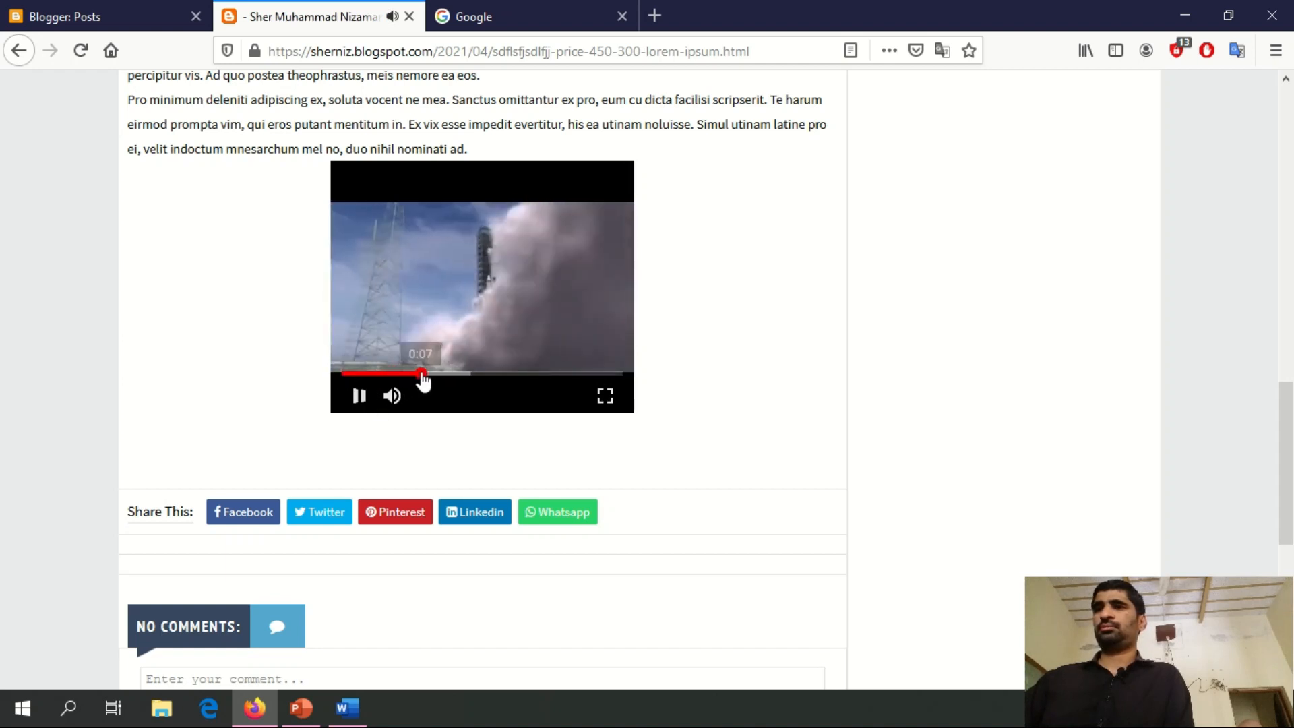
{"action": "left_click", "coordinate": [446, 375]}
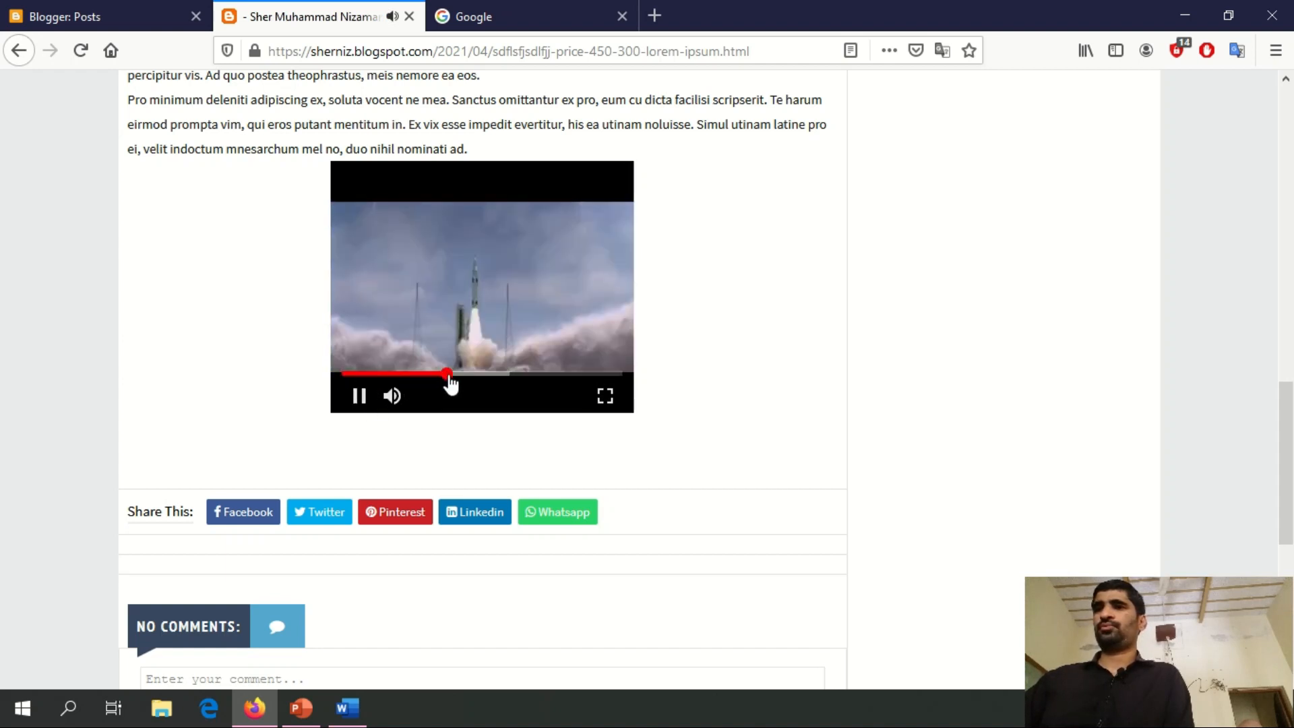
{"action": "scroll", "coordinate": [776, 394], "scroll_direction": "up", "scroll_amount": 10}
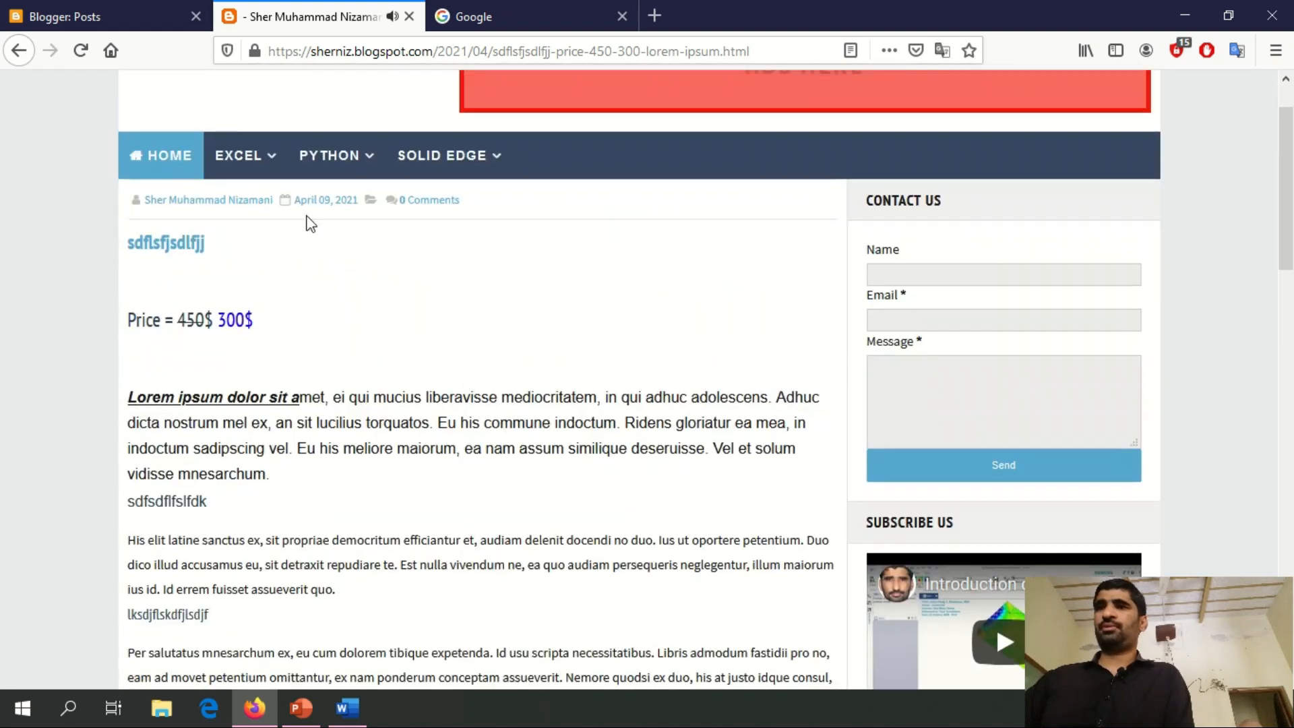
{"action": "scroll", "coordinate": [350, 322], "scroll_direction": "down", "scroll_amount": 10}
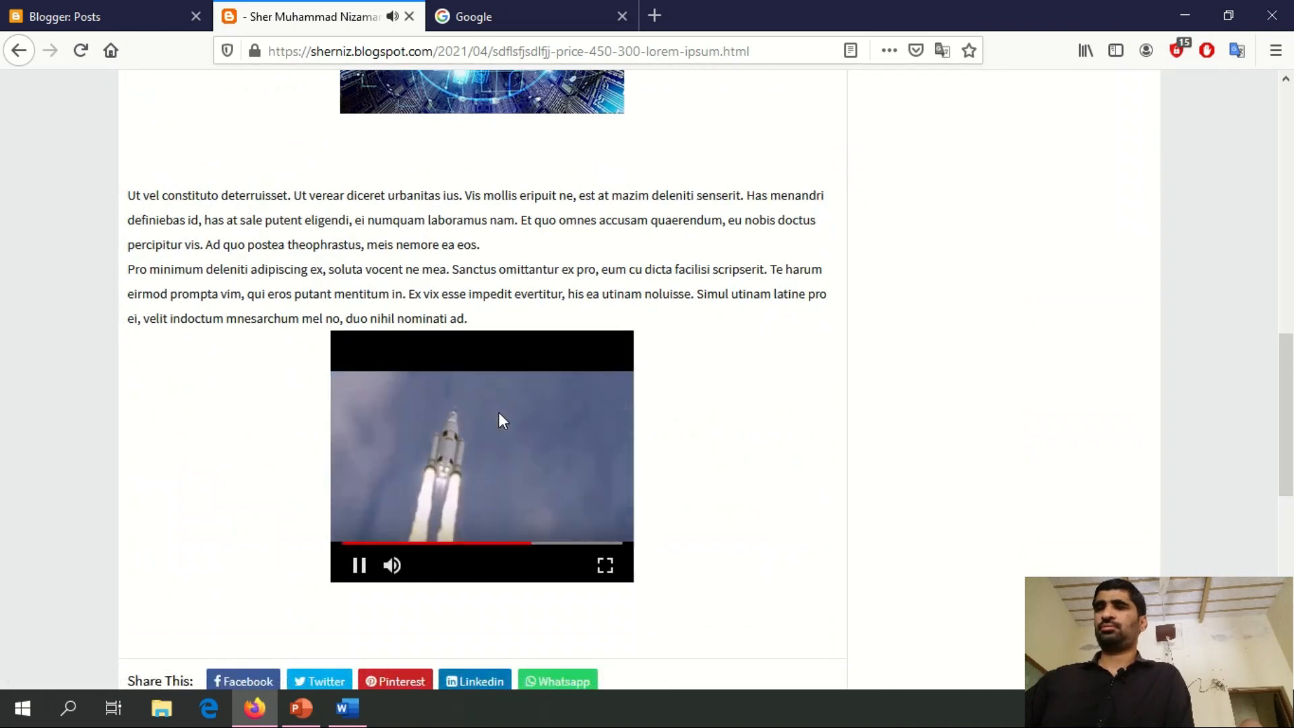
{"action": "scroll", "coordinate": [499, 413], "scroll_direction": "up", "scroll_amount": 10}
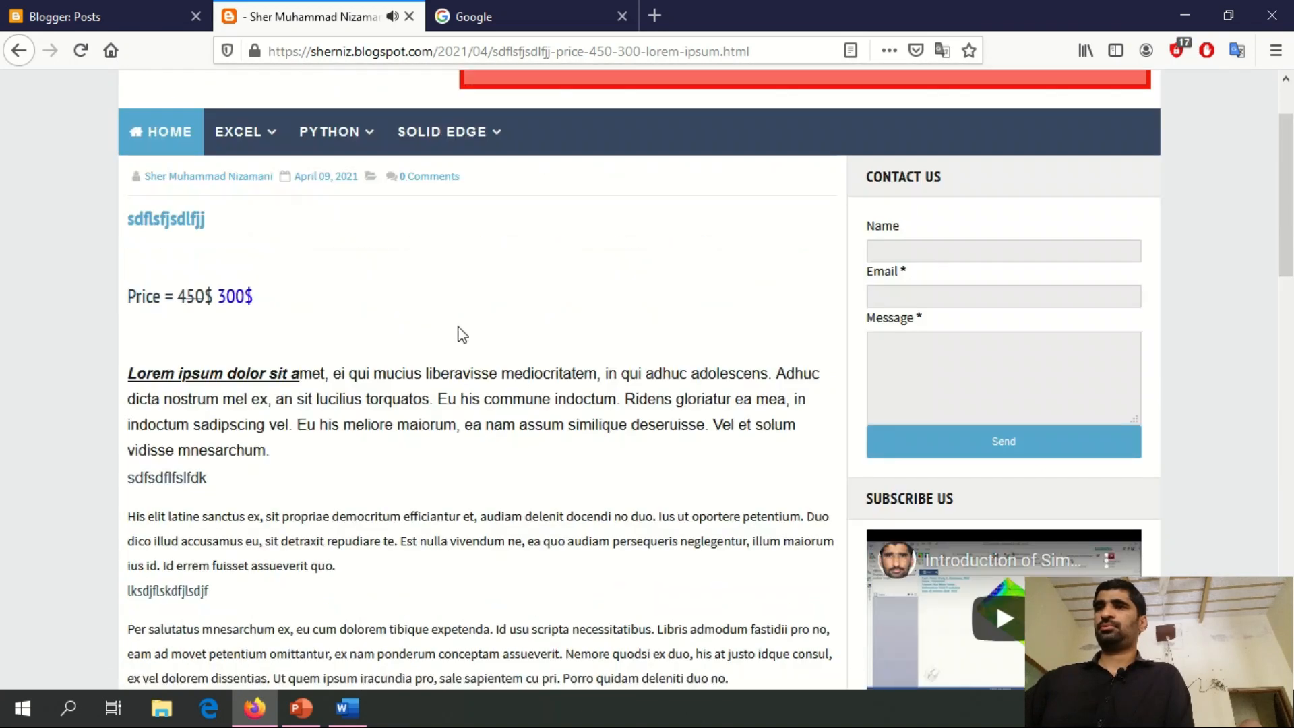
{"action": "scroll", "coordinate": [462, 335], "scroll_direction": "down", "scroll_amount": 10}
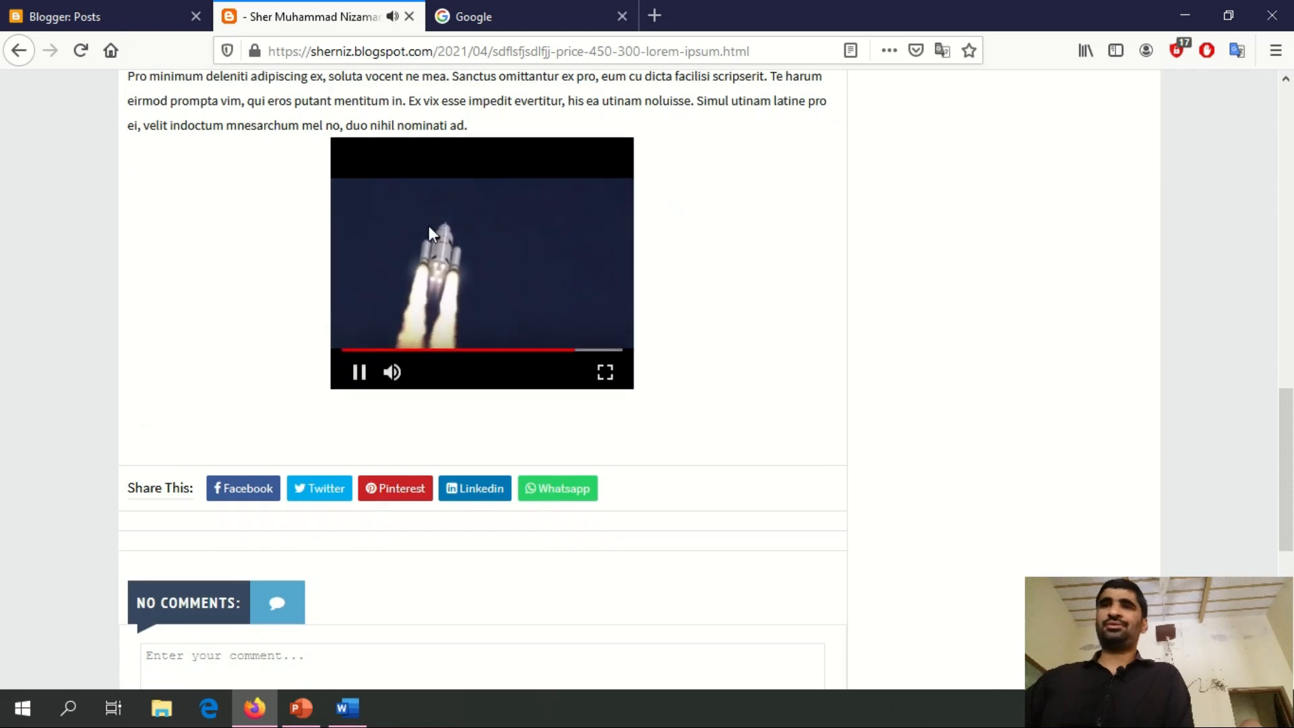